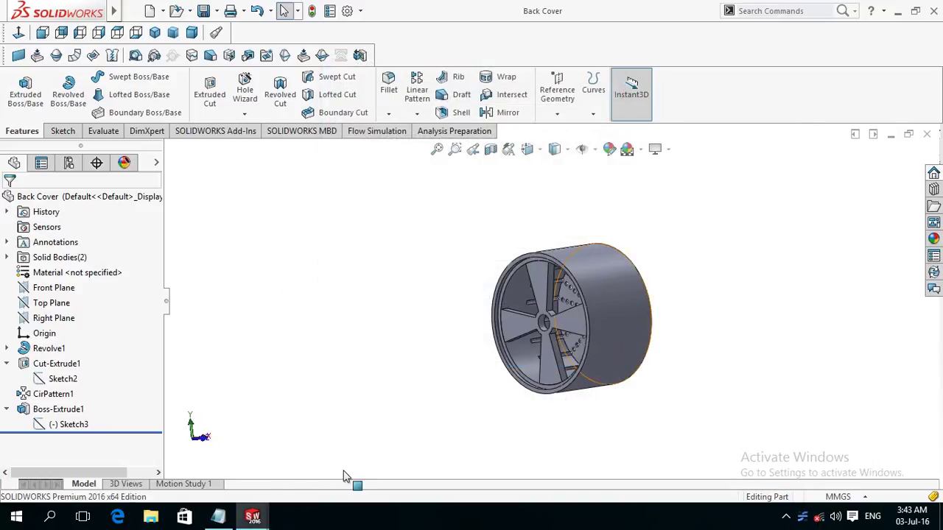
Bring the Assem1 assembly window to the front from the SOLIDWORKS taskbar thumbnails
click(252, 518)
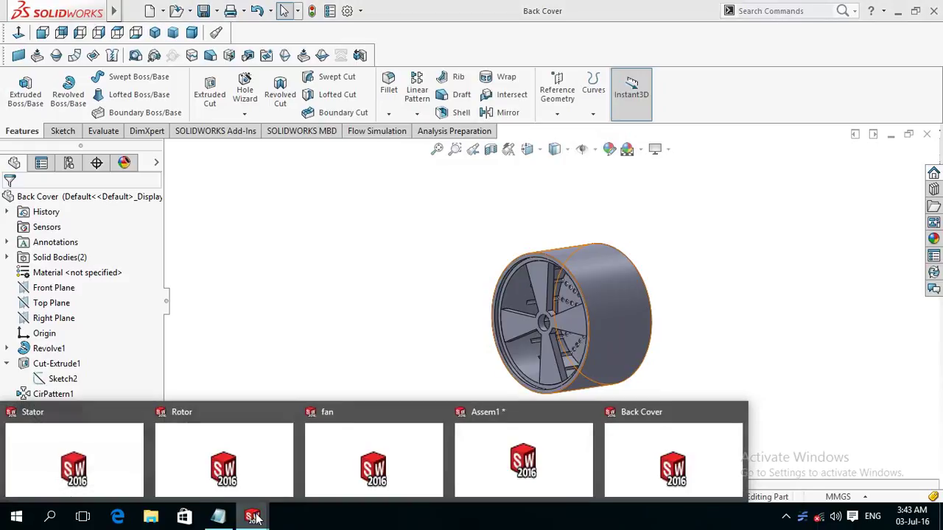
mouse_move(522, 458)
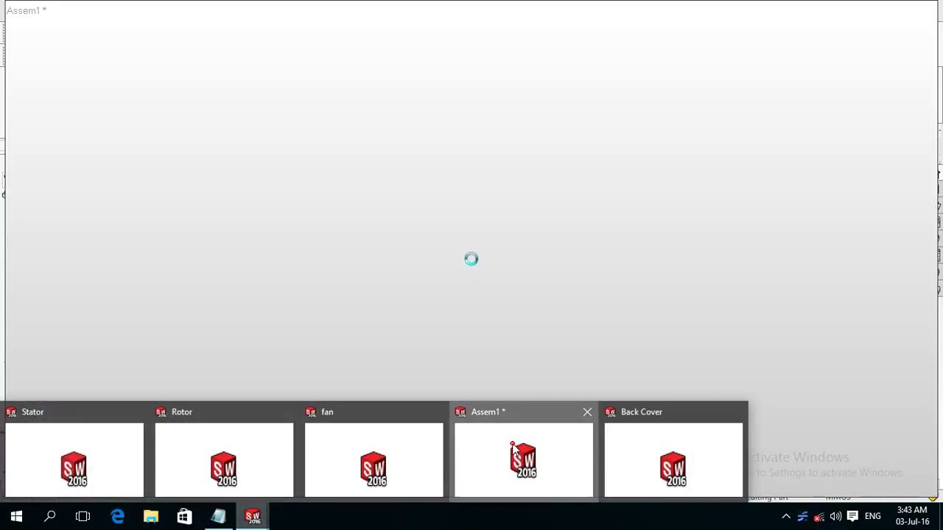
click(513, 449)
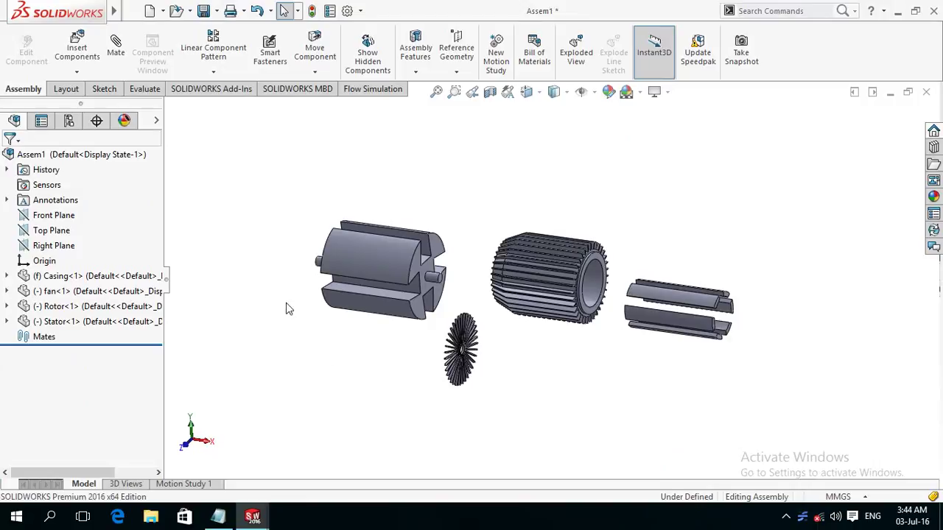
Insert the Back Cover part from the open documents and place it below the fan
click(77, 49)
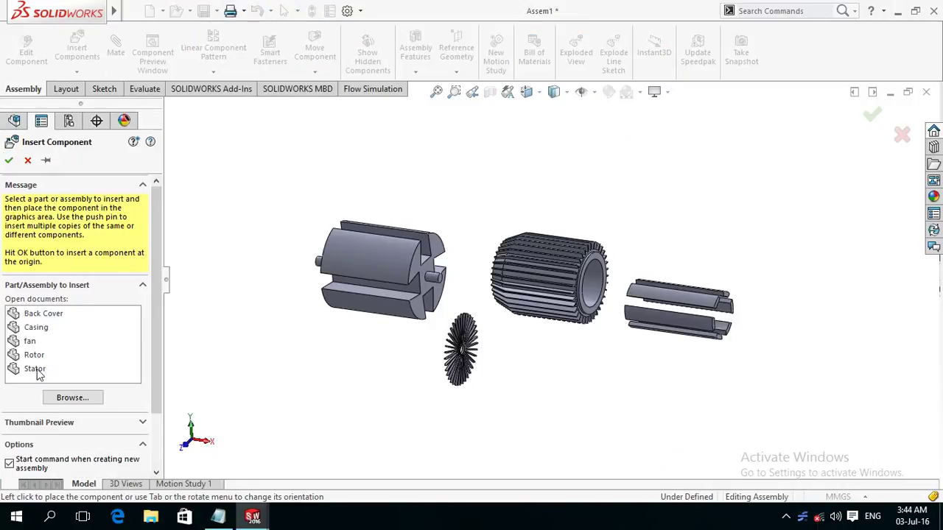
click(35, 369)
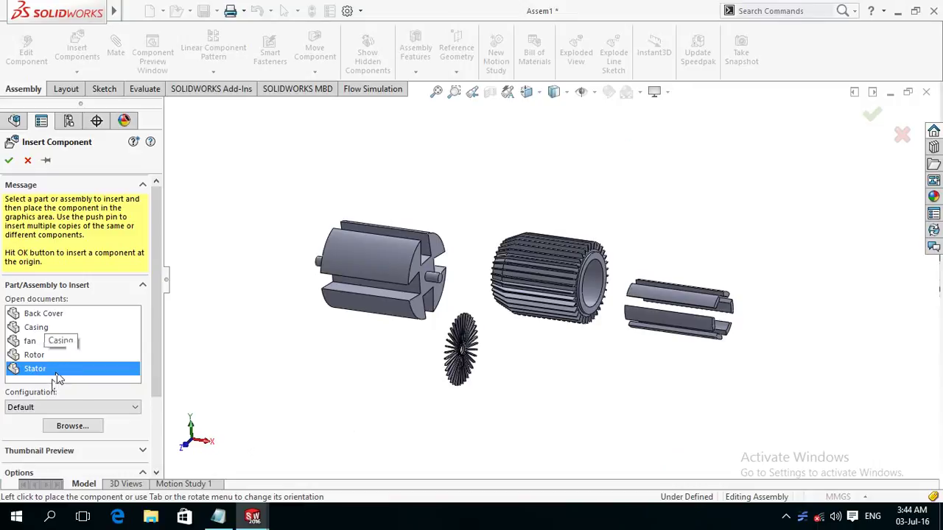
click(50, 315)
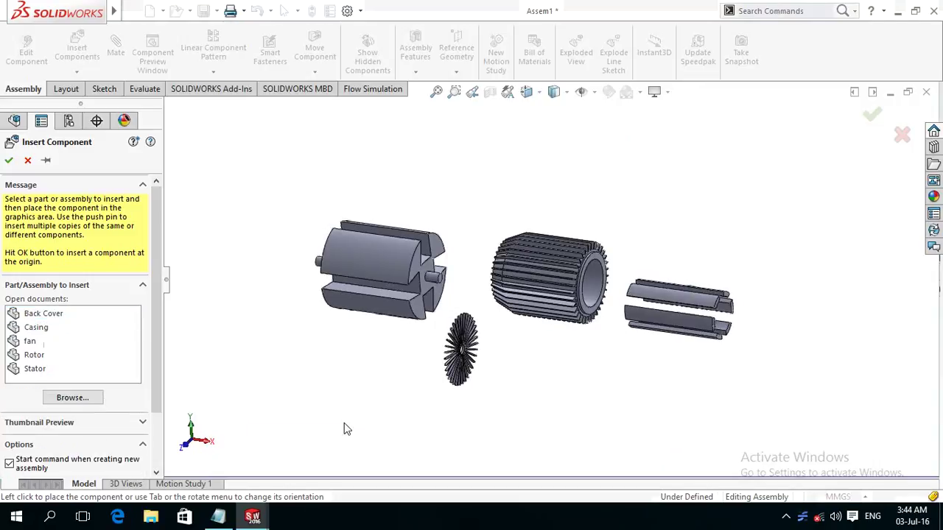
key(z)
key(Escape)
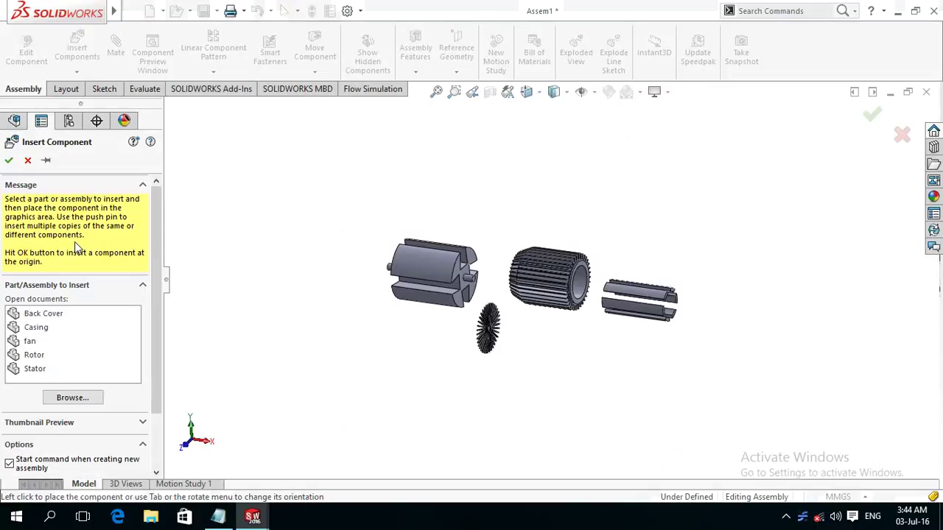
click(40, 315)
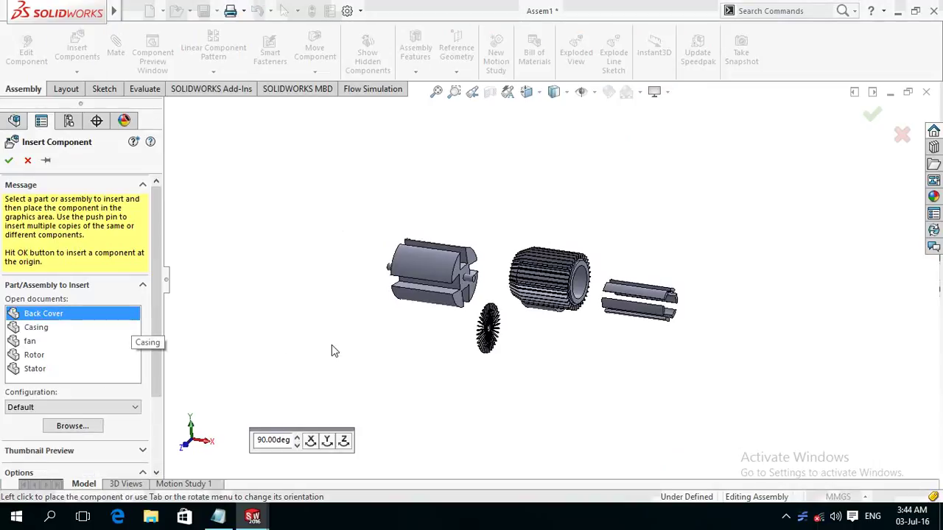
click(32, 315)
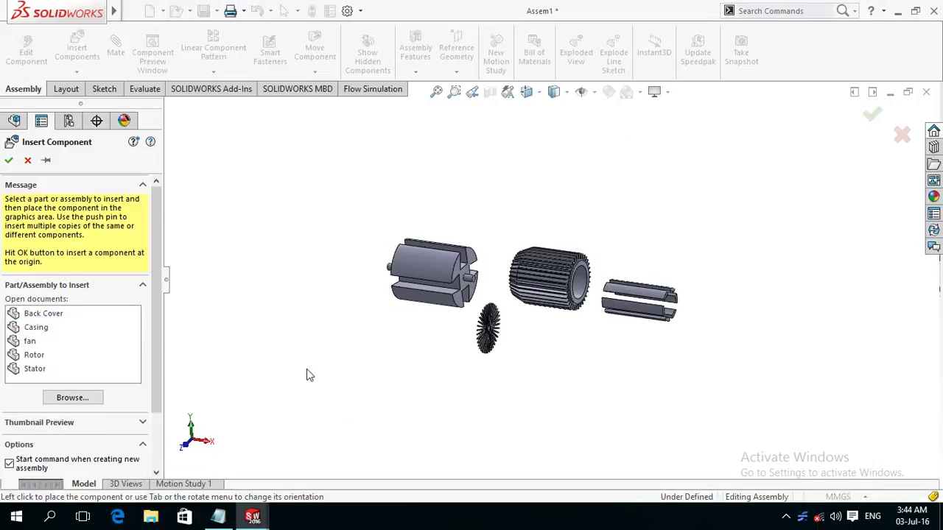
click(40, 315)
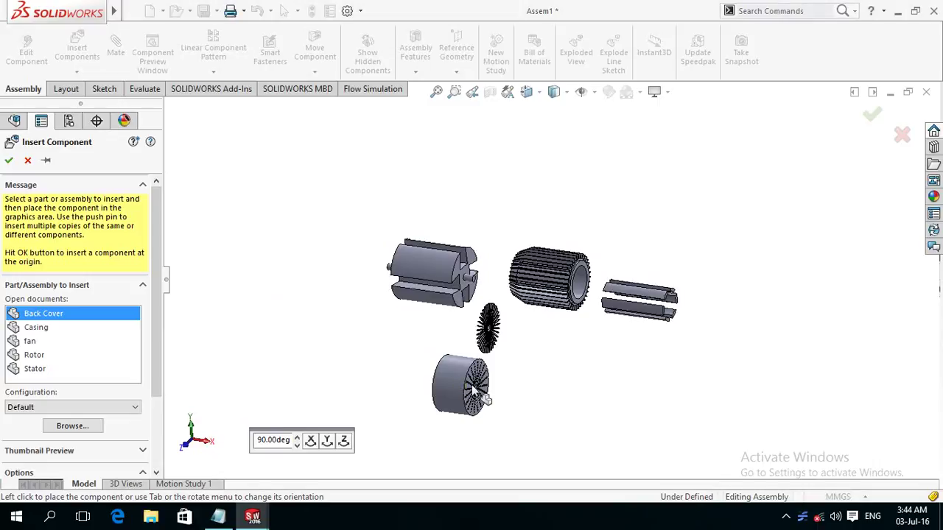
click(383, 375)
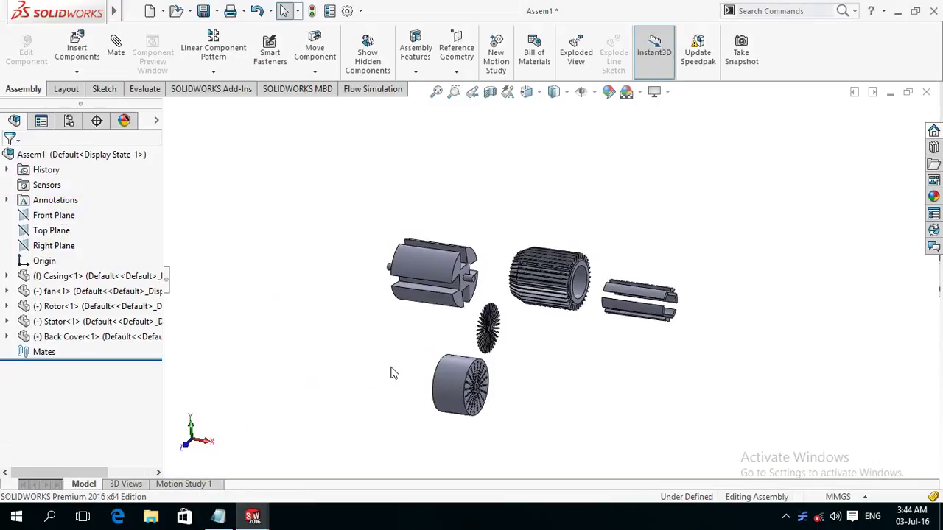
Add a coincident mate between the rotor's end face and the casing face
scroll(373, 315, down, 2)
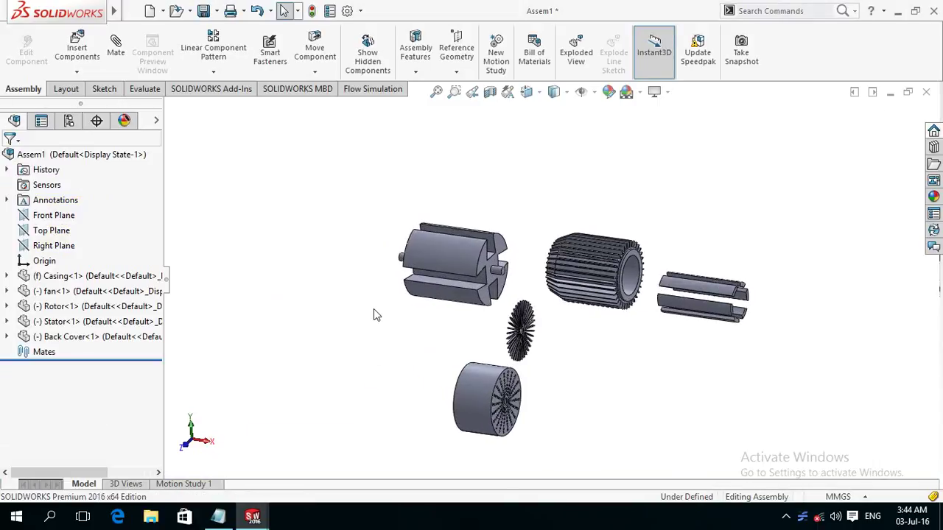
scroll(473, 346, down, 2)
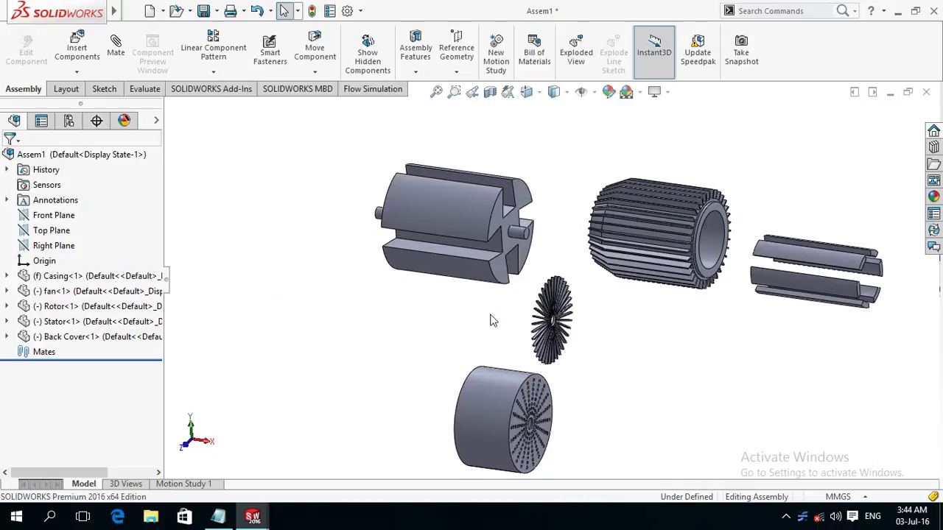
click(517, 221)
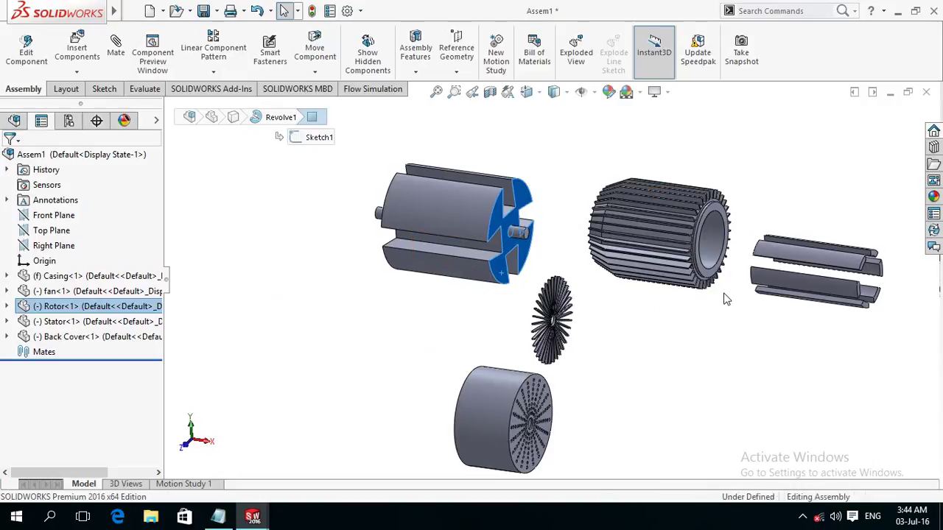
key(m)
scroll(724, 288, down, 1)
scroll(725, 288, down, 1)
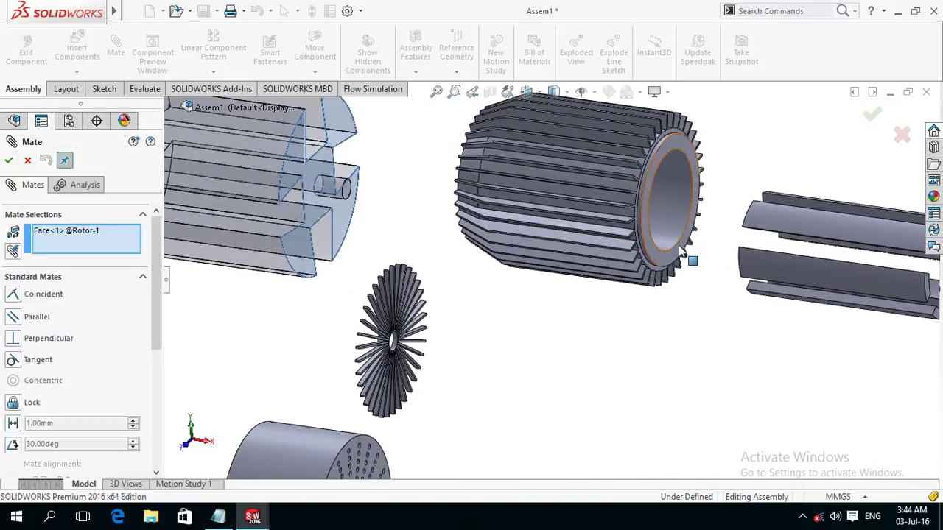
click(681, 254)
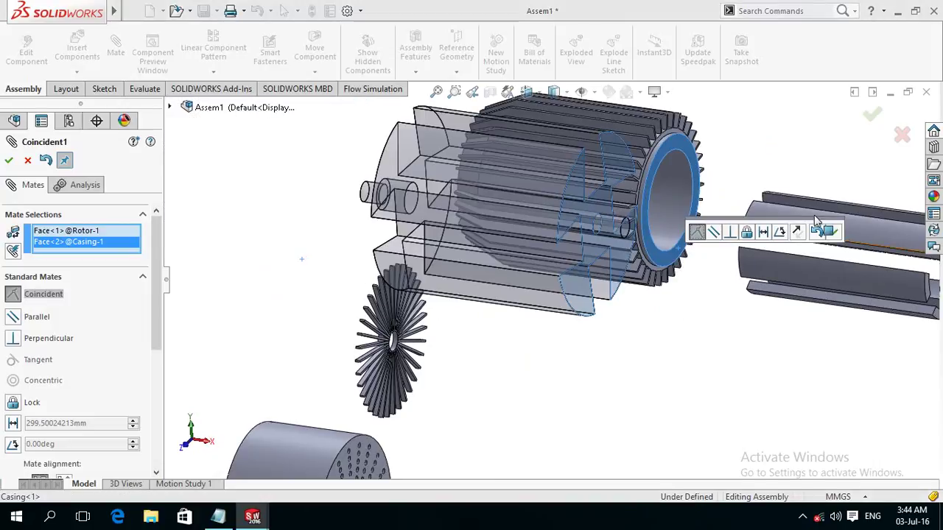
click(828, 231)
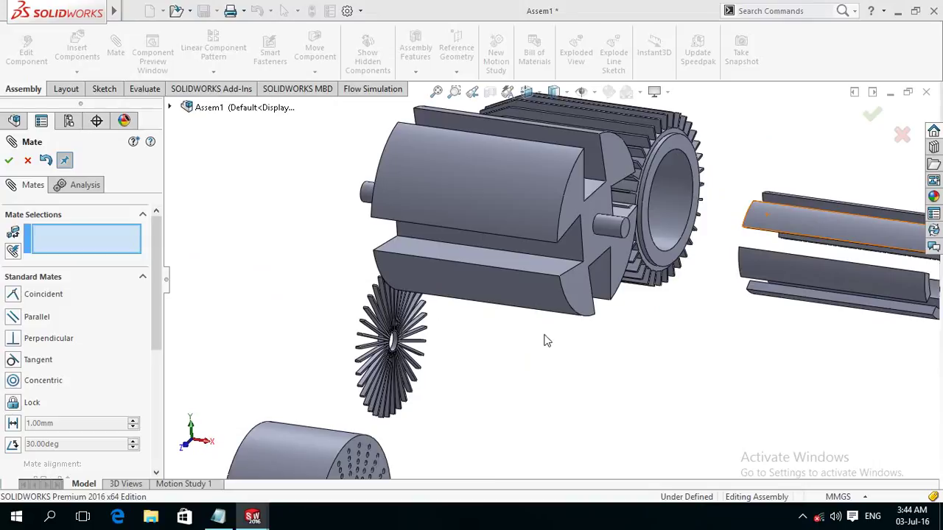
Make the rotor's cylindrical face concentric with the casing bore and close the Mate tool
click(571, 318)
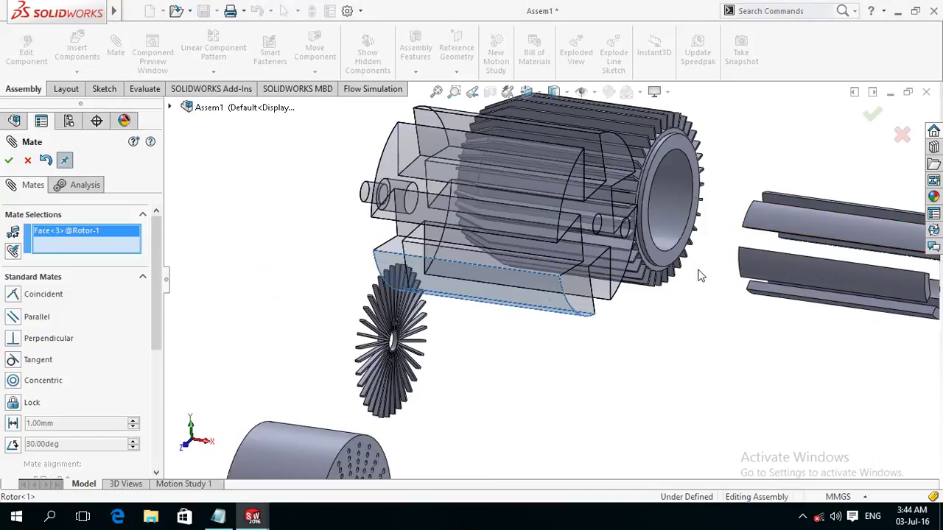
click(677, 222)
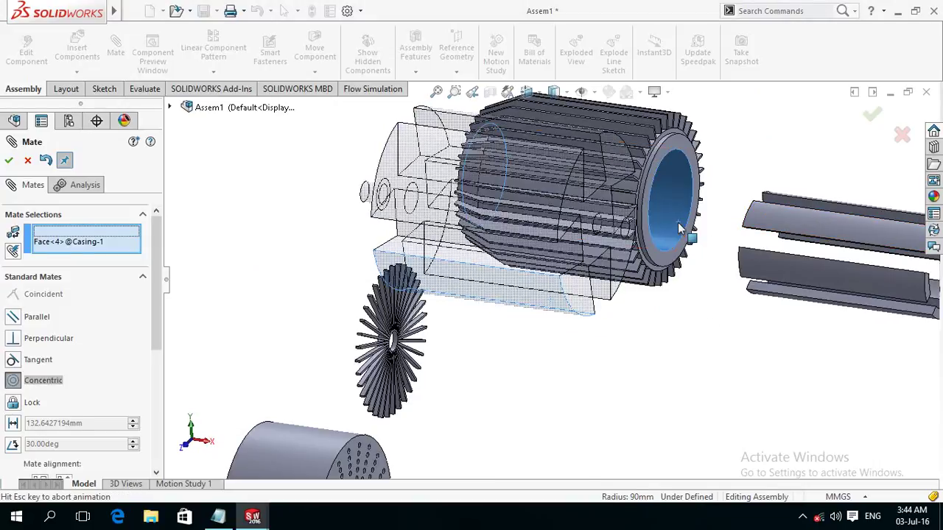
mouse_move(662, 342)
middle_down()
mouse_move(580, 308)
mouse_move(639, 333)
middle_up()
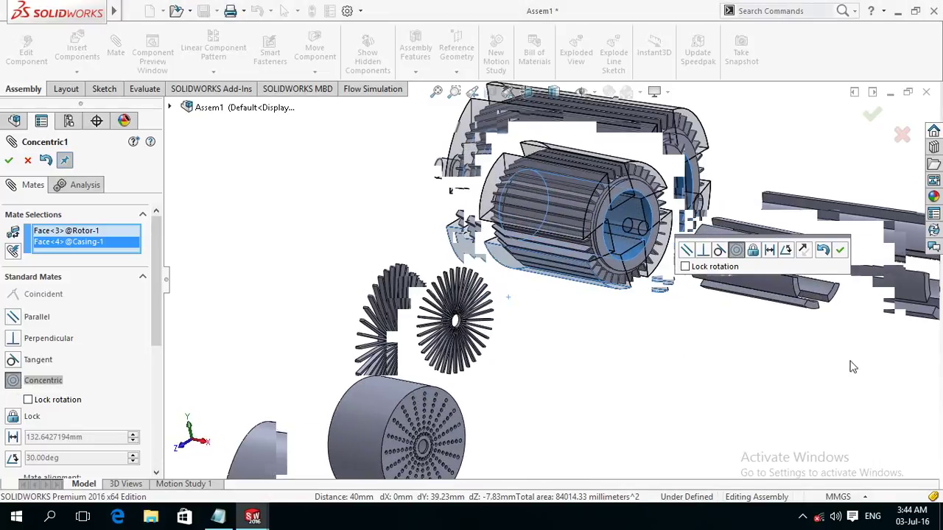
click(841, 251)
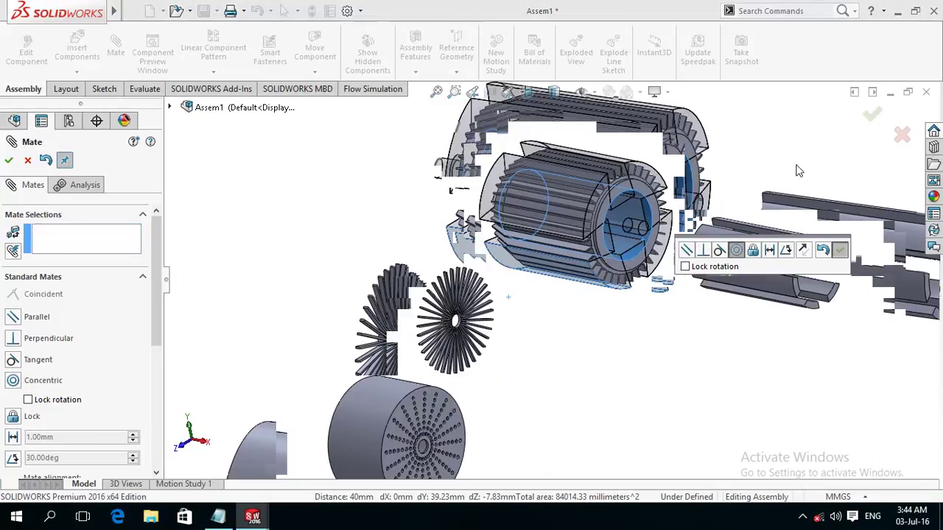
click(9, 161)
mouse_move(547, 338)
middle_down()
mouse_move(587, 338)
mouse_move(611, 359)
middle_up()
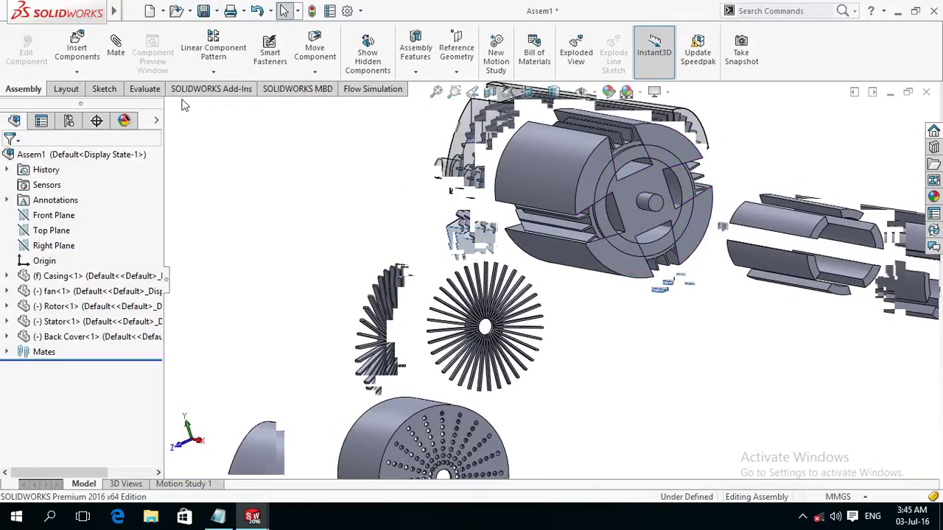
Open the Rotor part in its own window from a selected rotor edge
click(104, 89)
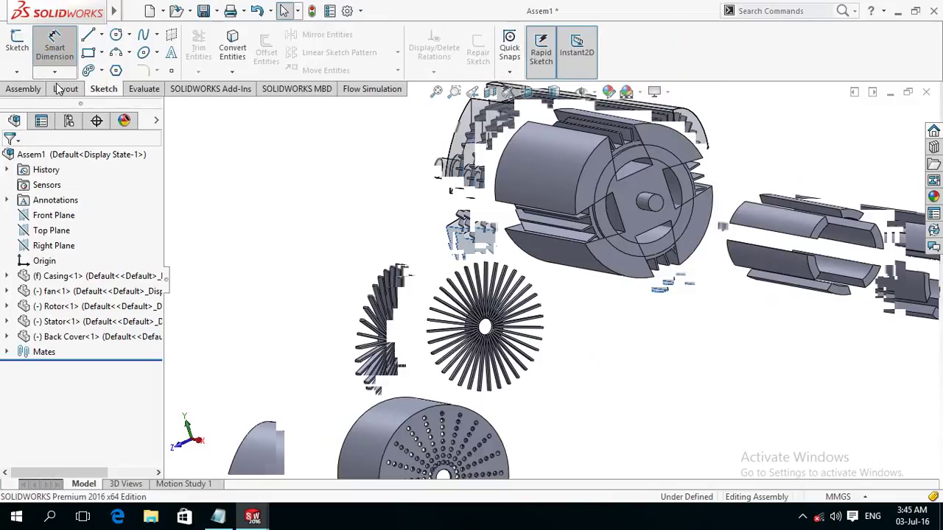
click(12, 271)
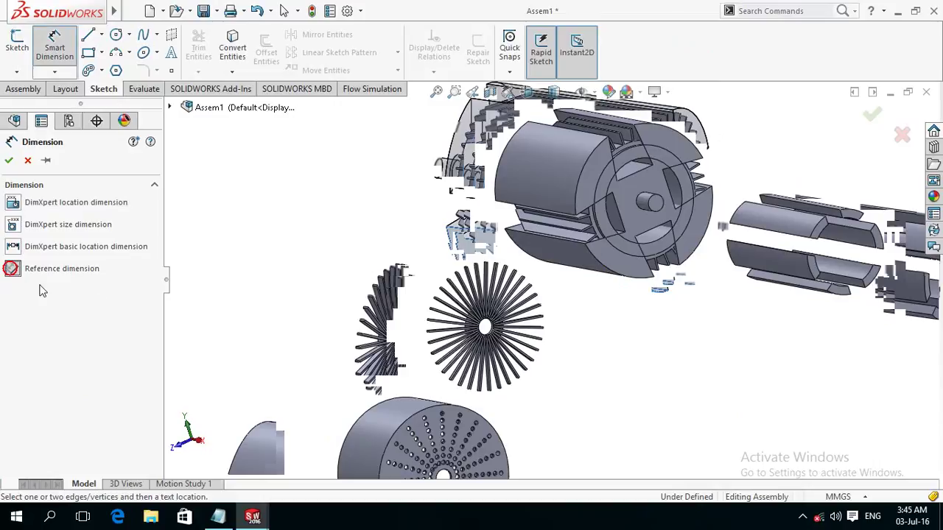
click(652, 237)
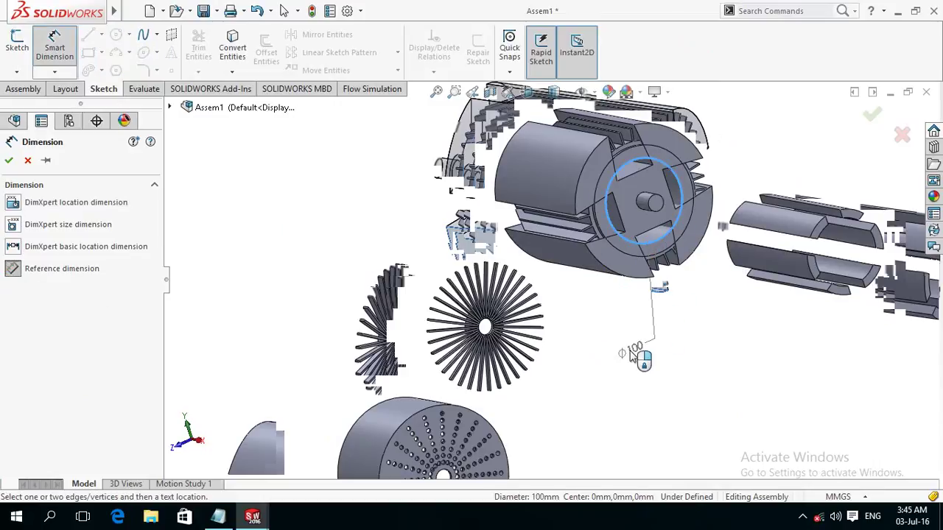
key(Escape)
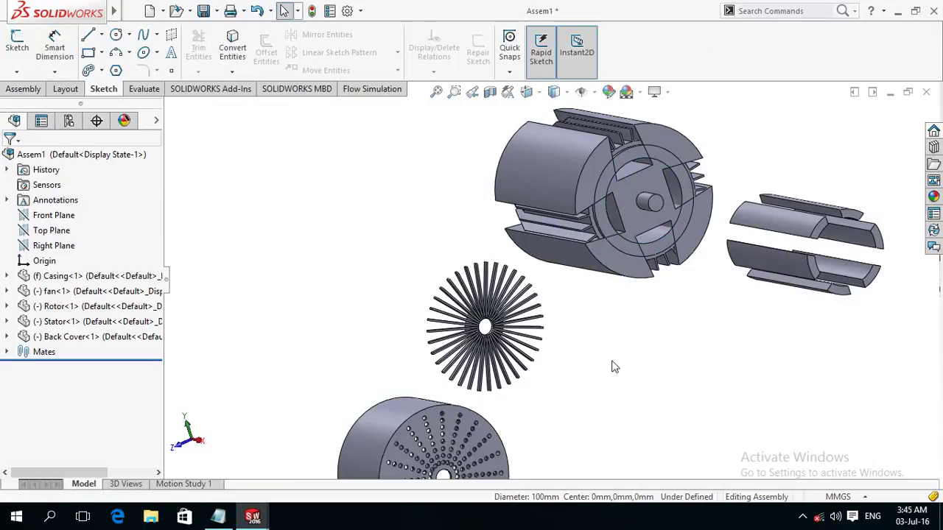
click(617, 278)
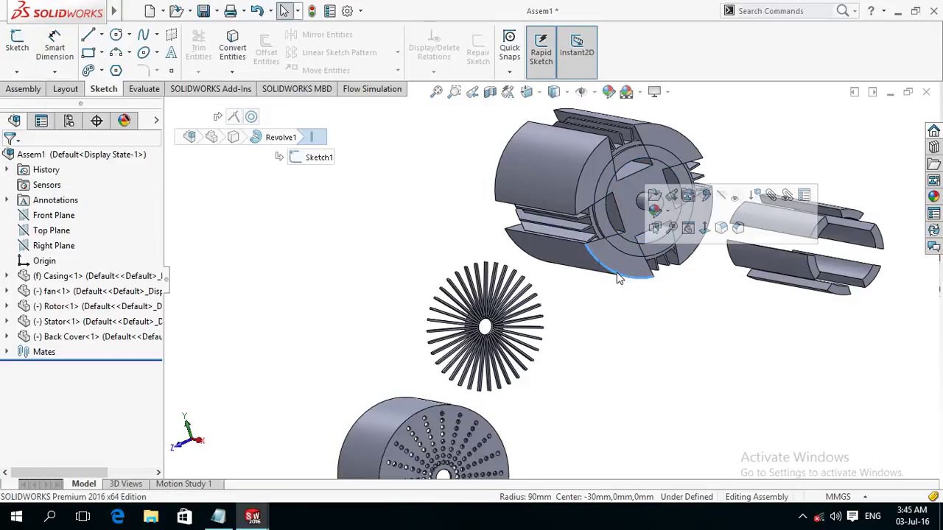
click(654, 227)
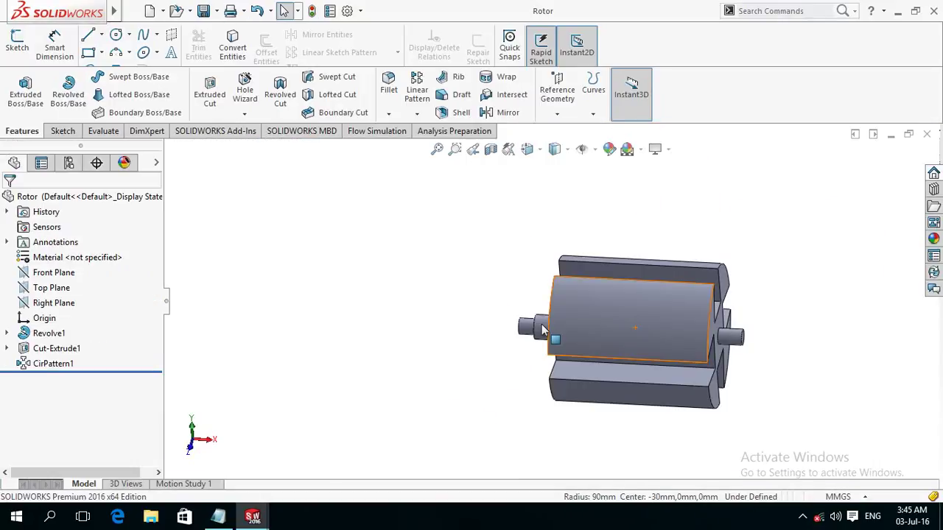
Edit Sketch1 under Revolve1, the rotor profile with 280, 200, R90 and R10 dimensions
mouse_move(439, 308)
middle_down()
mouse_move(418, 347)
mouse_move(423, 357)
middle_up()
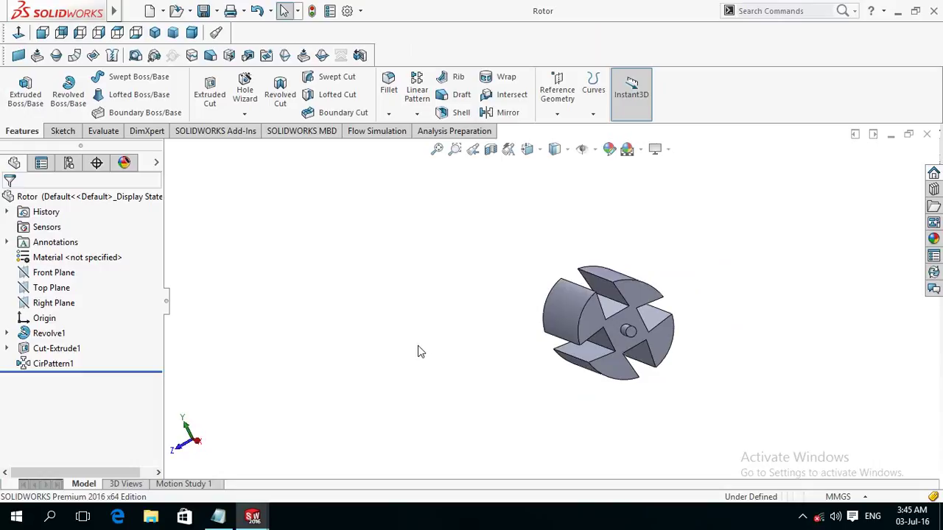
click(612, 371)
click(573, 398)
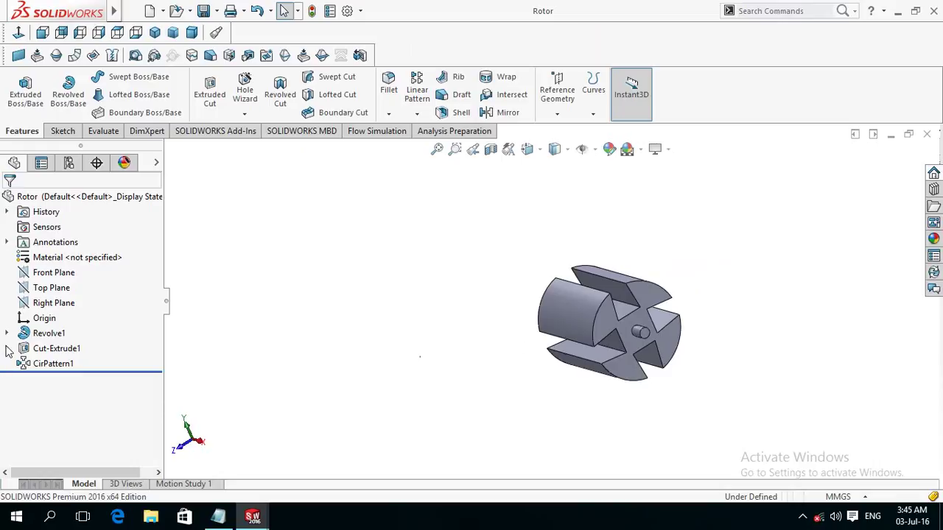
click(64, 366)
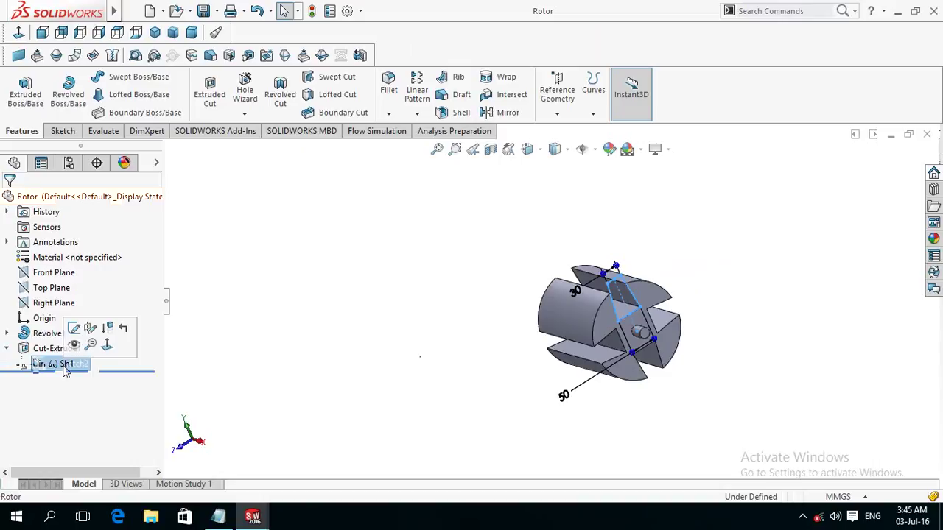
mouse_move(65, 370)
mouse_down()
mouse_move(38, 368)
mouse_move(11, 341)
mouse_up()
click(59, 350)
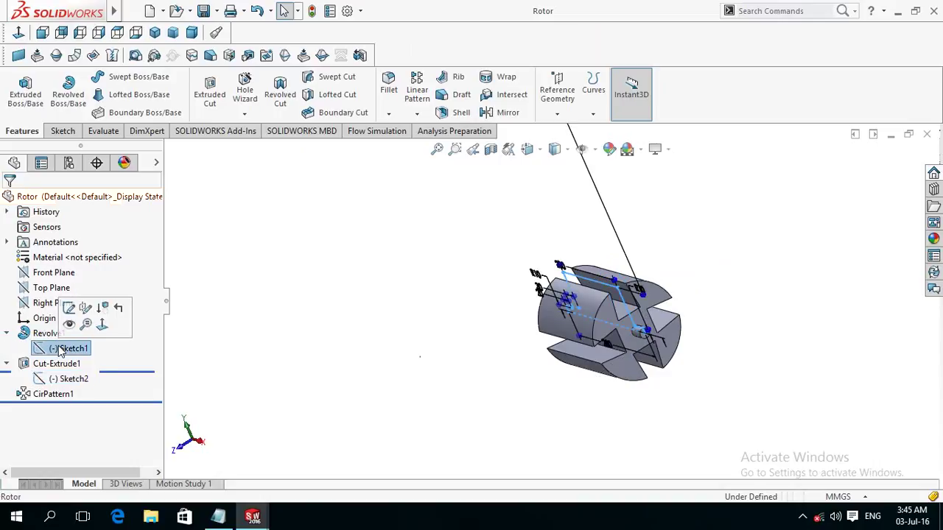
click(79, 309)
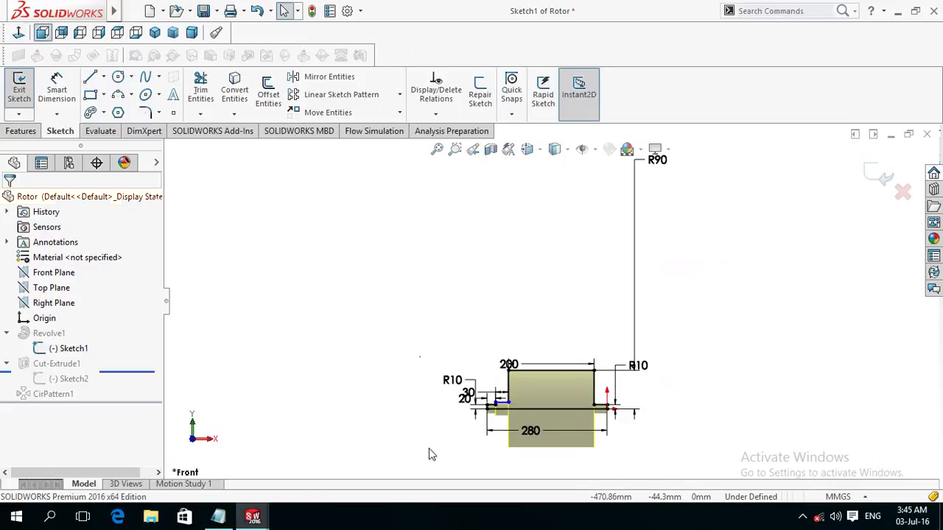
Rearrange the R10 and R90 dimension labels so the R90 radius is clearly visible
scroll(525, 464, down, 2)
scroll(538, 411, down, 1)
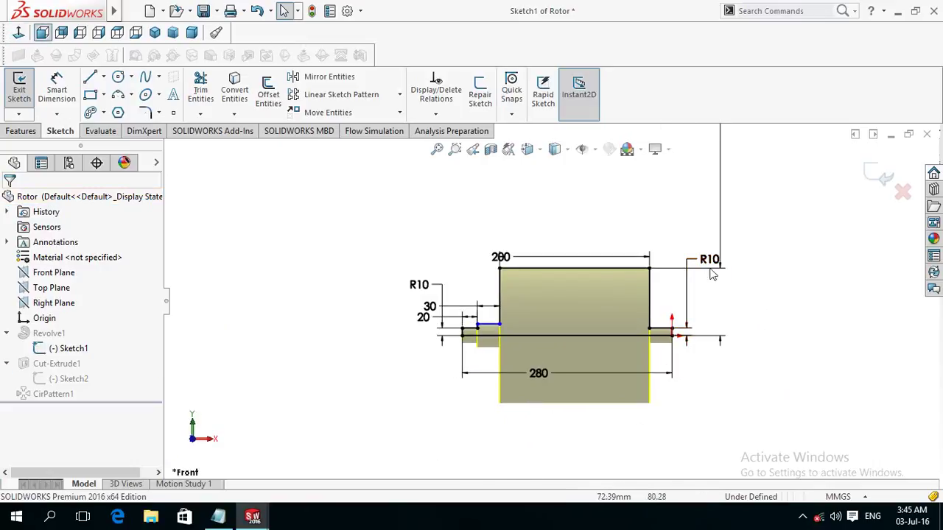
drag(710, 261, 817, 336)
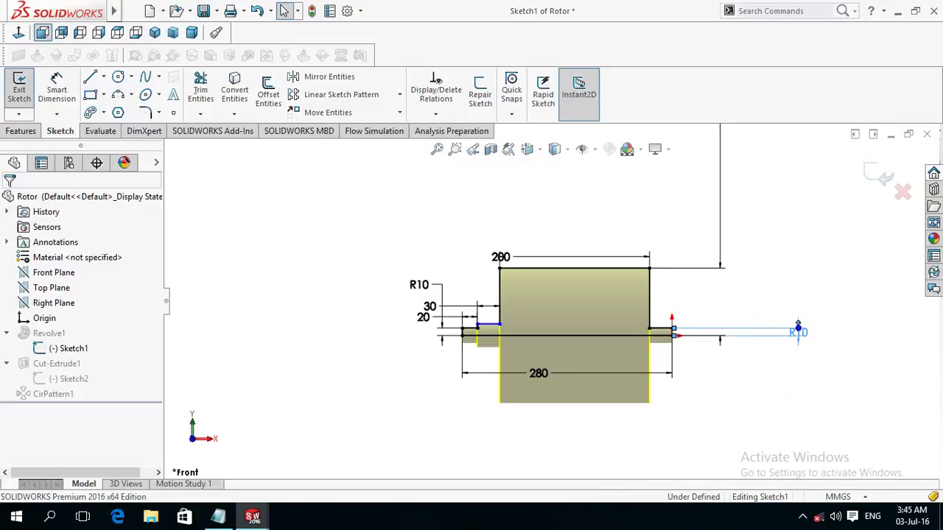
click(715, 412)
key(z)
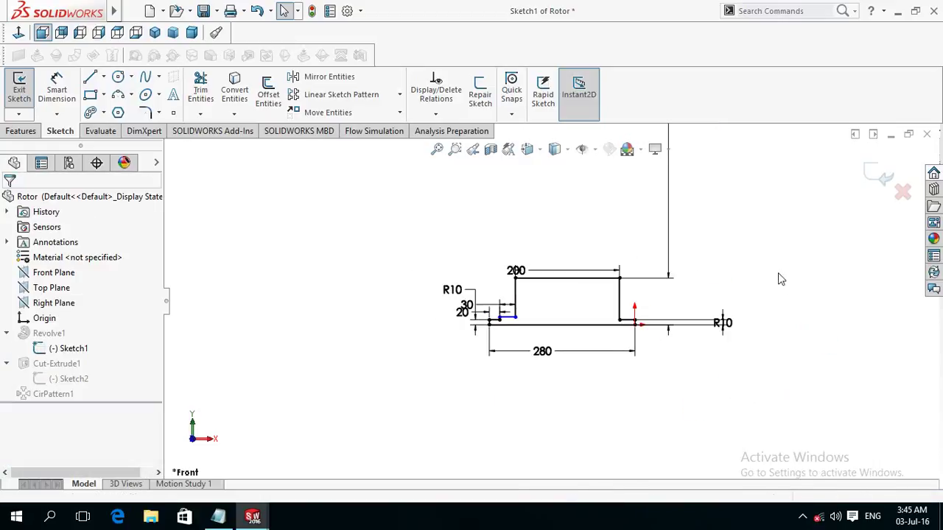
key(z)
key(z)
drag(622, 190, 620, 265)
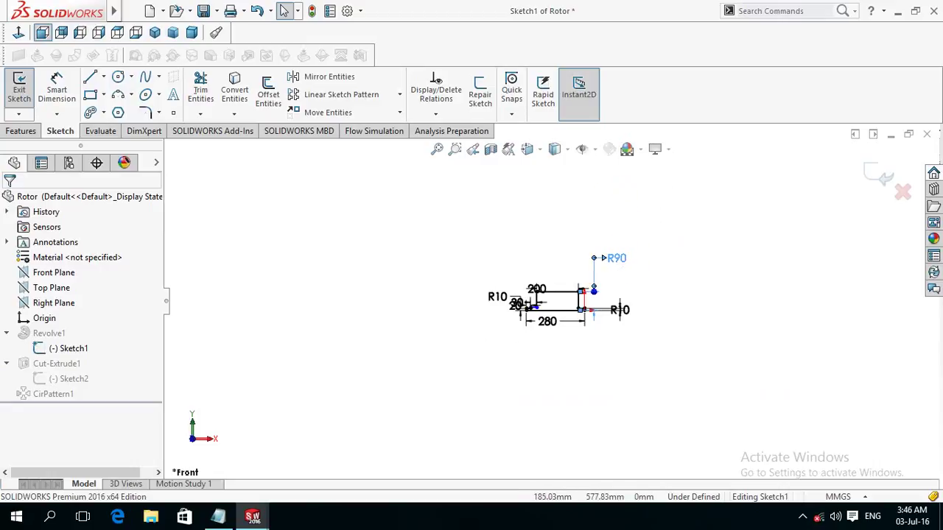
Change the R90 radius to R50 and exit the sketch to rebuild the rotor
double_click(618, 261)
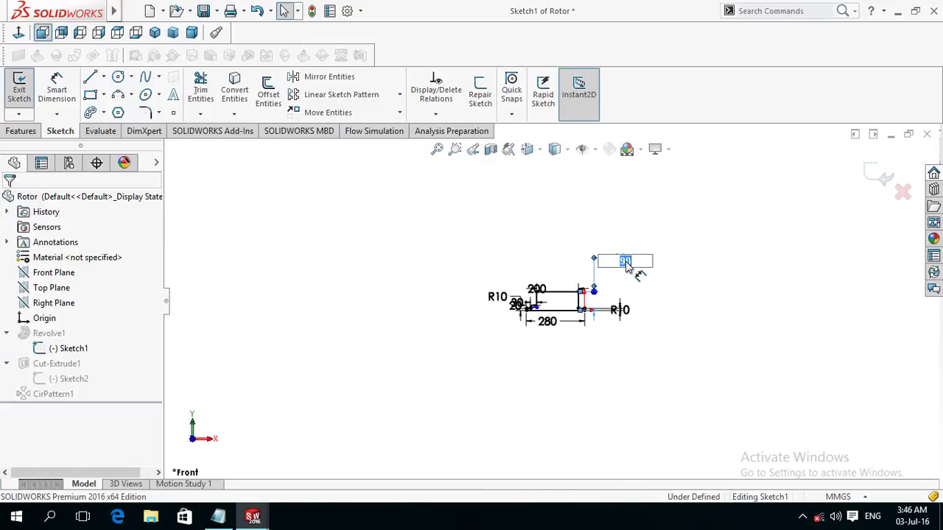
key(Return)
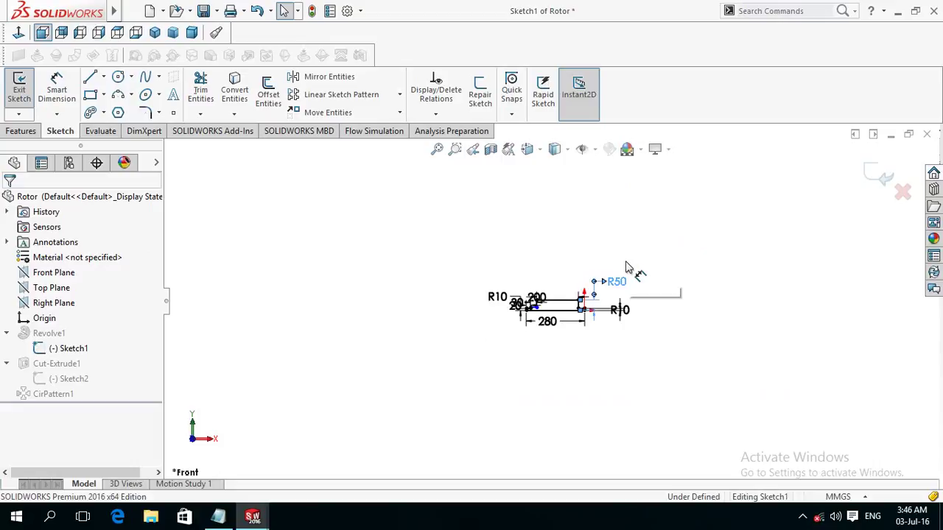
click(551, 383)
scroll(552, 369, down, 2)
scroll(558, 346, down, 2)
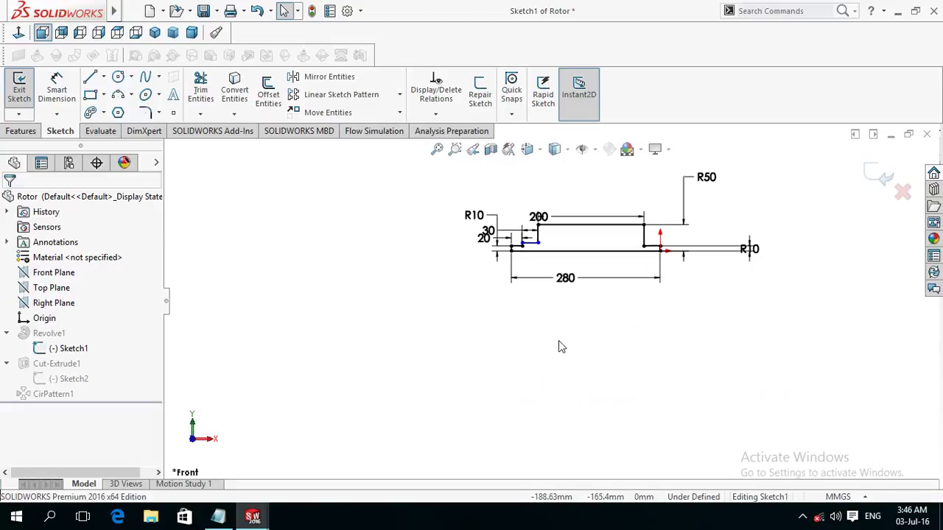
click(871, 180)
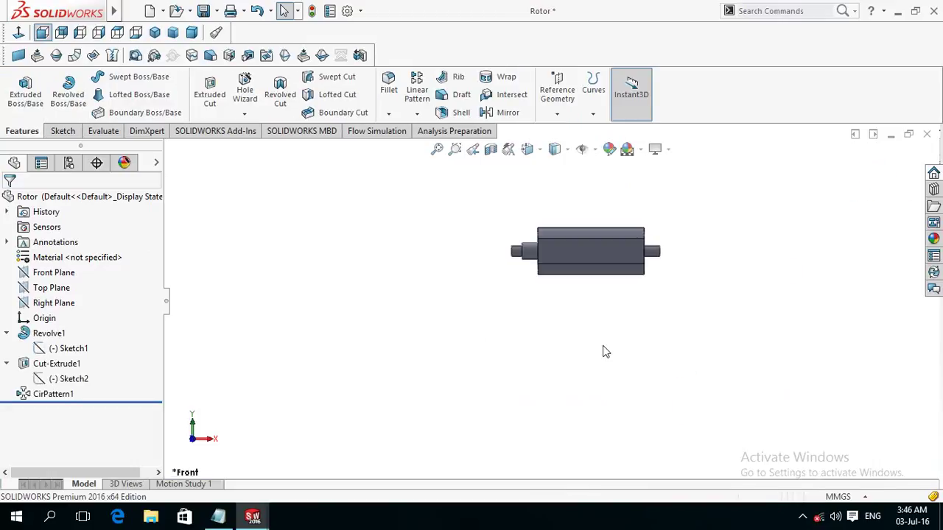
Open Sketch2, the slot profile under Cut-Extrude1, for editing
middle_drag(603, 347, 497, 371)
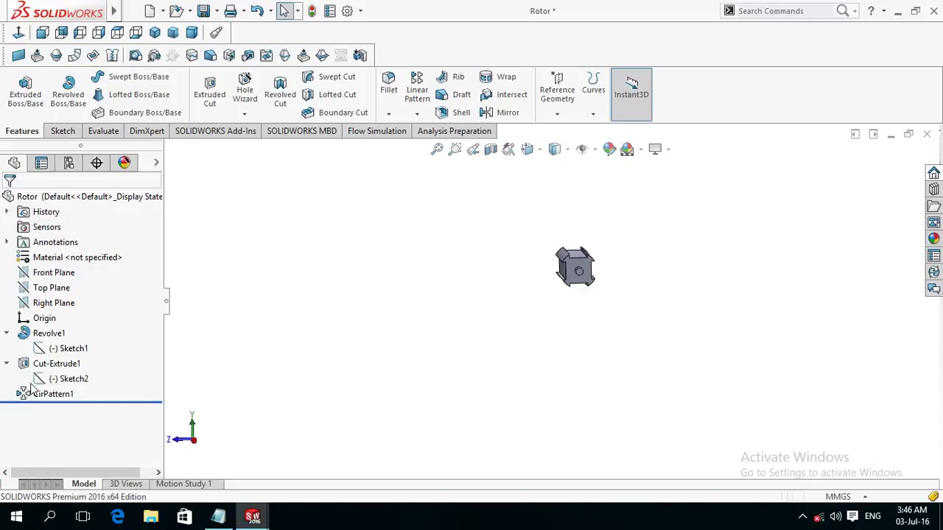
click(53, 379)
click(63, 338)
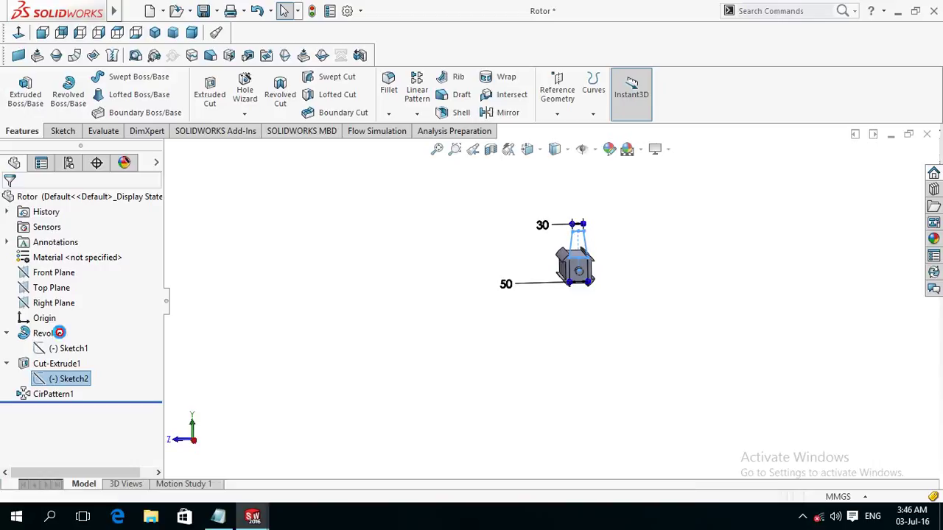
mouse_move(582, 341)
middle_down()
mouse_move(516, 290)
mouse_move(627, 225)
middle_up()
scroll(610, 245, down, 2)
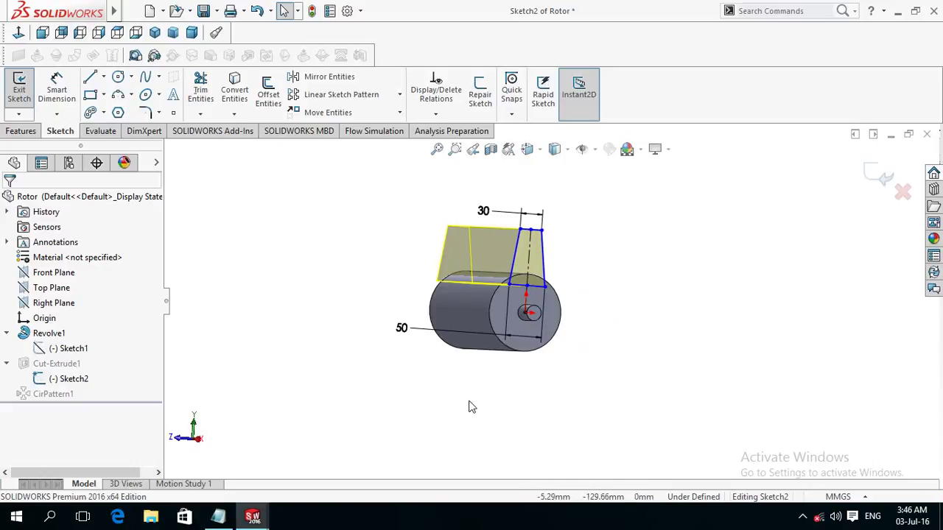
Set the slot's base width to 30 and top width to 10, then exit the sketch
click(401, 330)
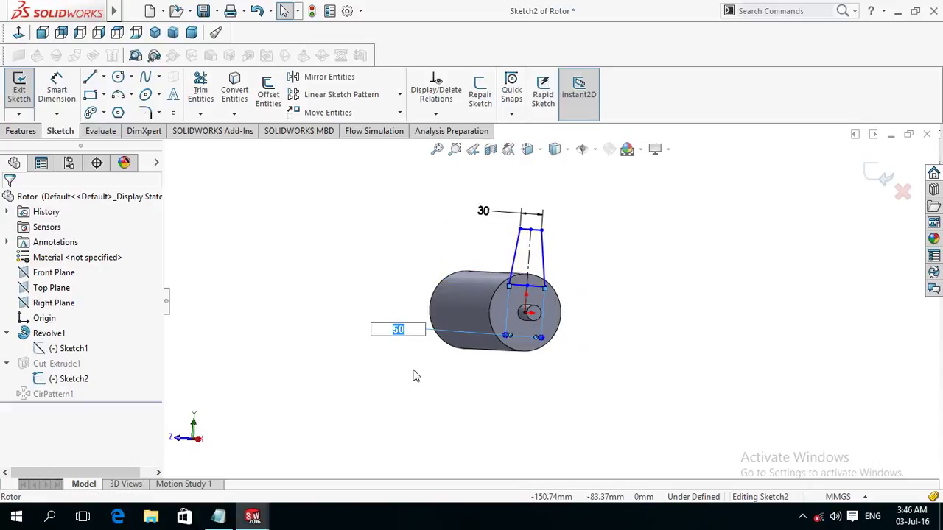
text(30)
key(Return)
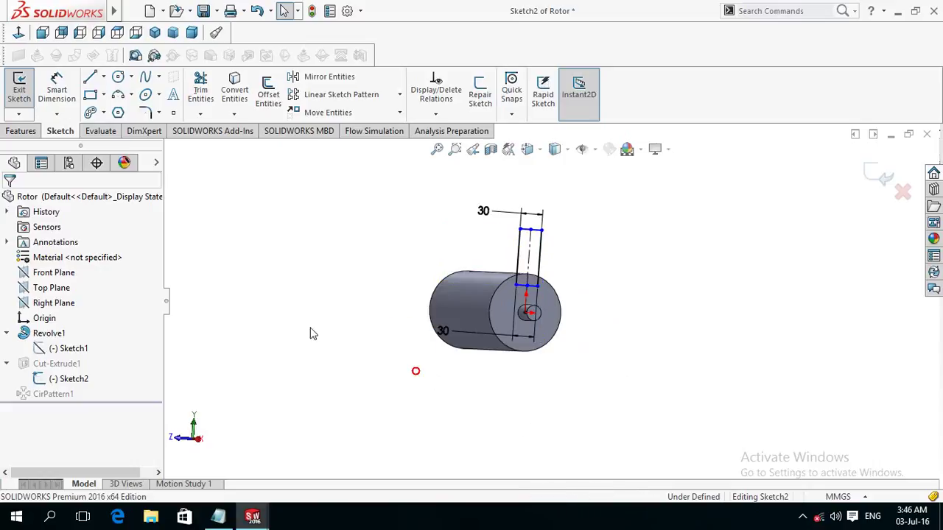
click(481, 211)
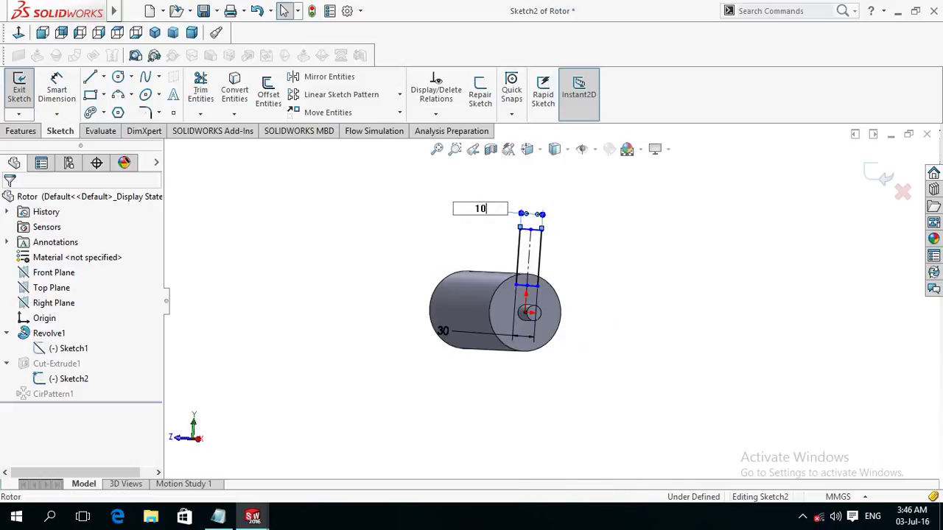
key(Return)
mouse_move(420, 238)
middle_down()
mouse_move(399, 238)
mouse_move(387, 267)
middle_up()
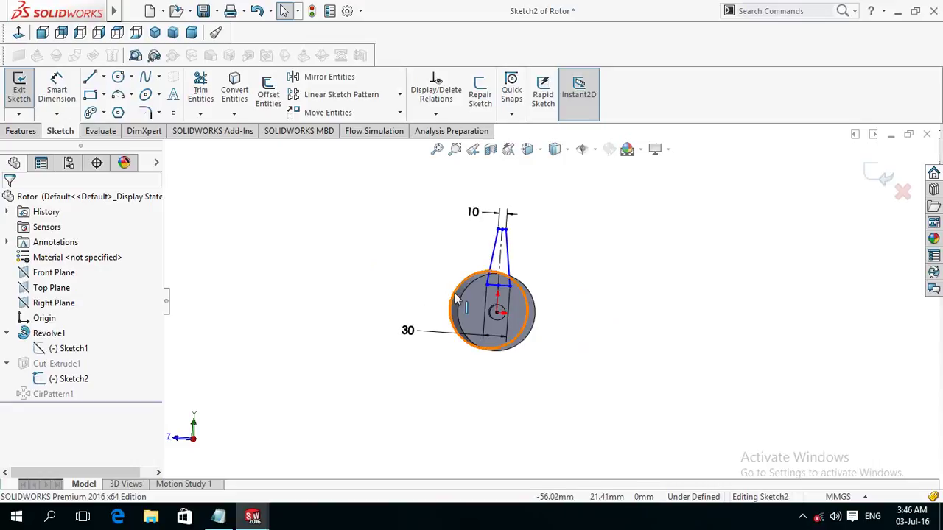
click(504, 288)
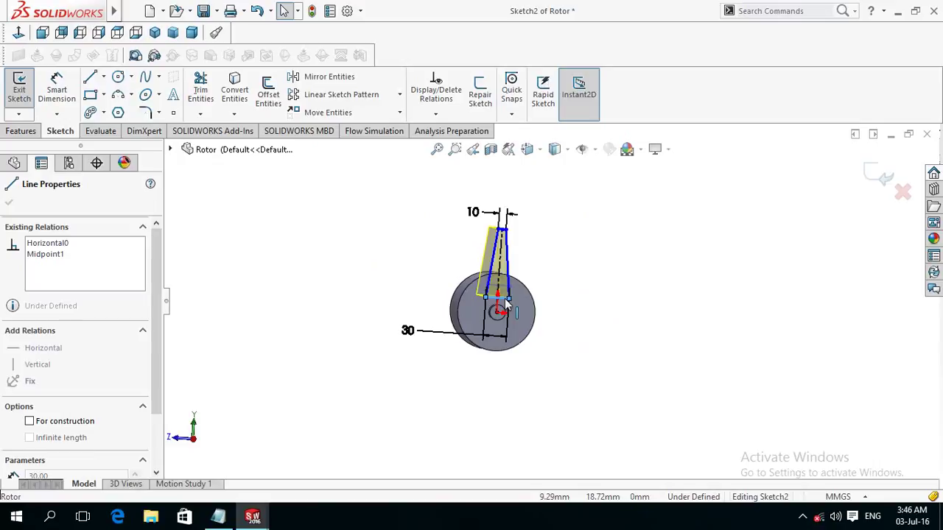
click(550, 367)
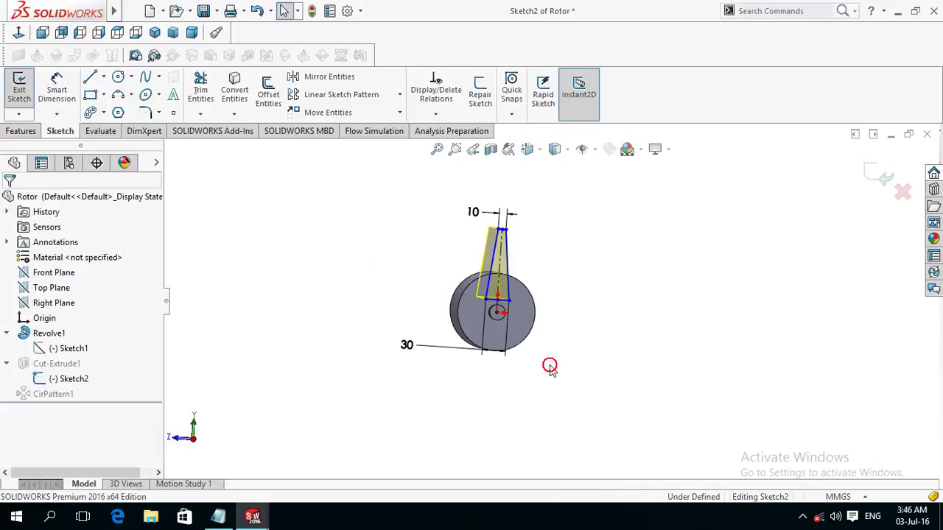
scroll(550, 367, down, 3)
scroll(541, 322, up, 3)
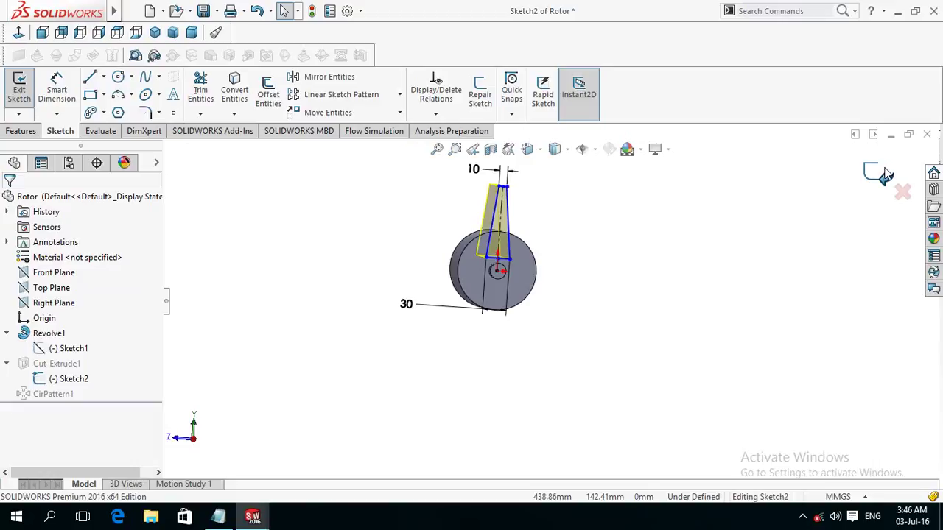
click(885, 174)
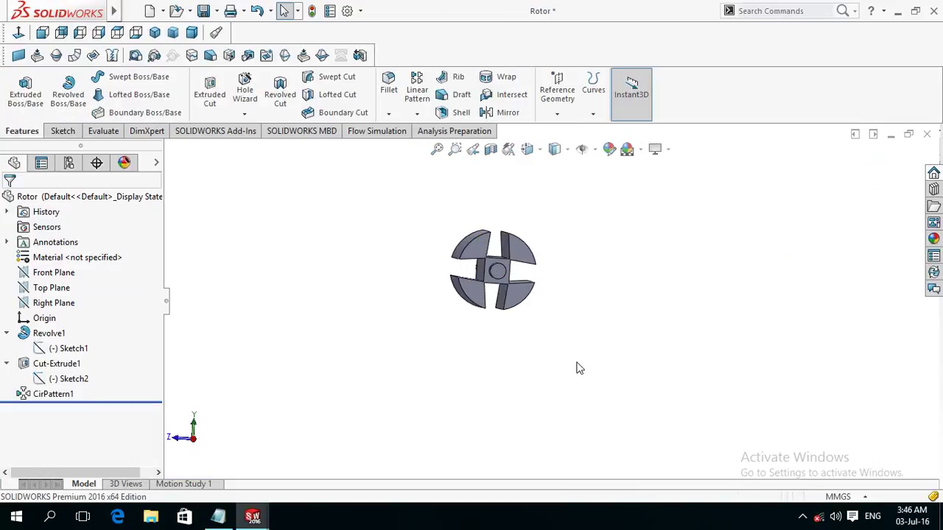
Return to the Assem1 window and orbit to view the modified rotor among the parts
middle_drag(573, 366, 606, 390)
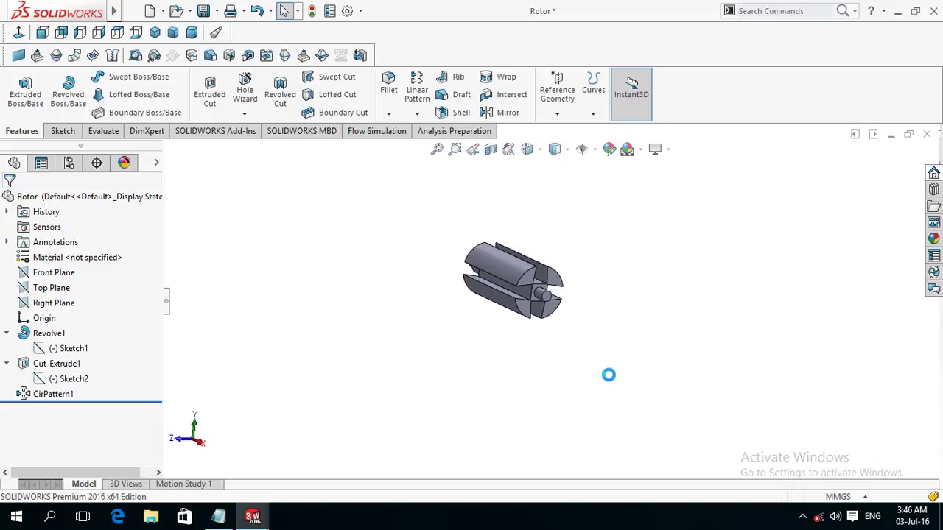
click(249, 523)
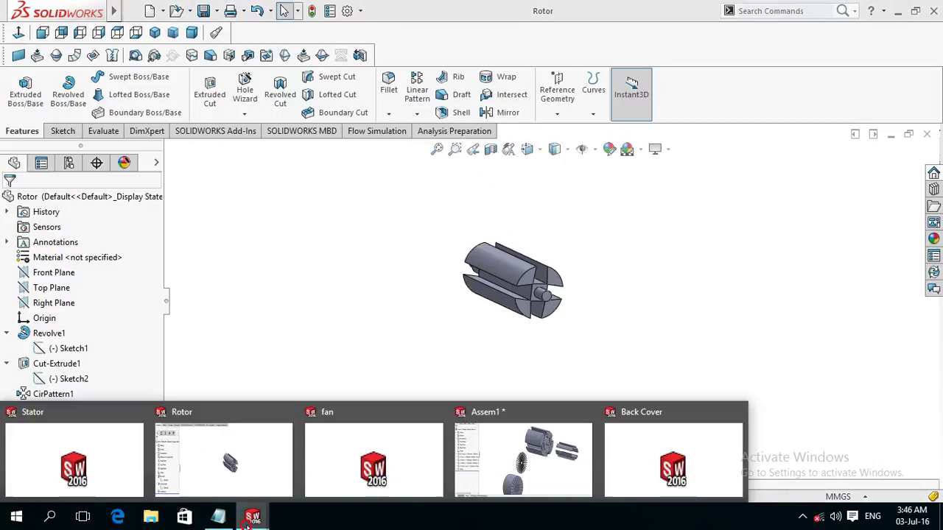
click(458, 447)
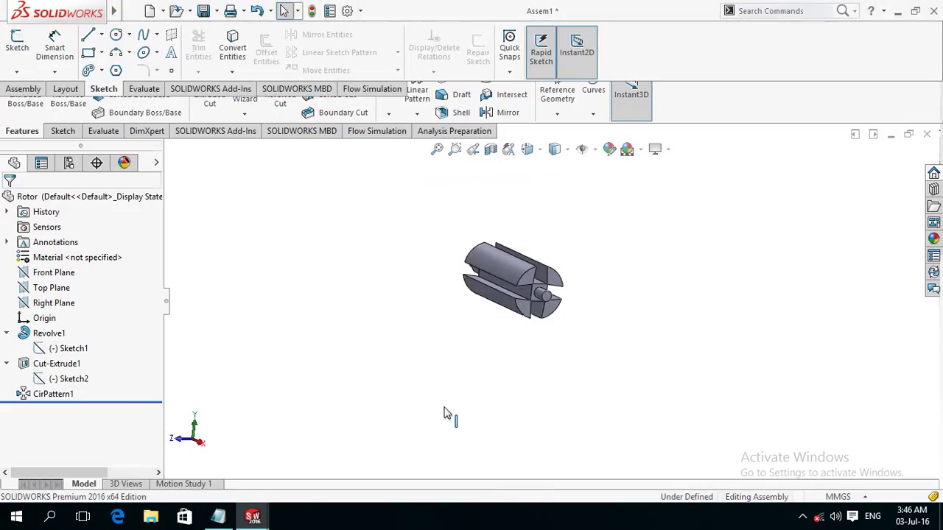
mouse_move(611, 334)
middle_down()
mouse_move(599, 330)
mouse_move(615, 325)
mouse_move(640, 344)
middle_up()
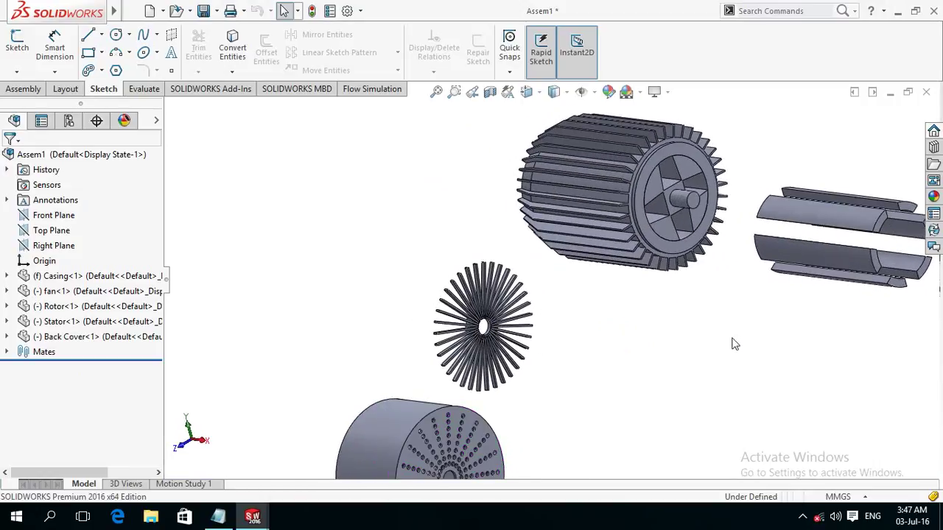
middle_drag(714, 339, 700, 336)
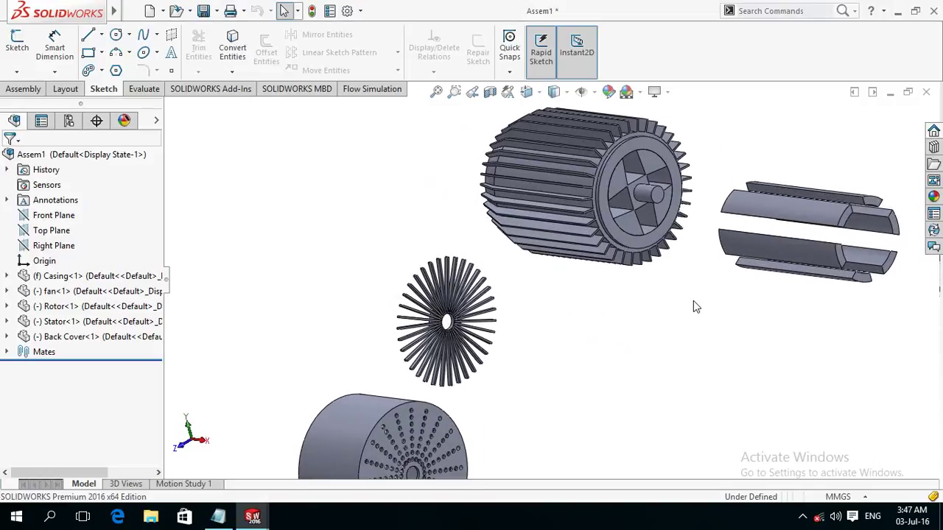
middle_drag(694, 303, 751, 328)
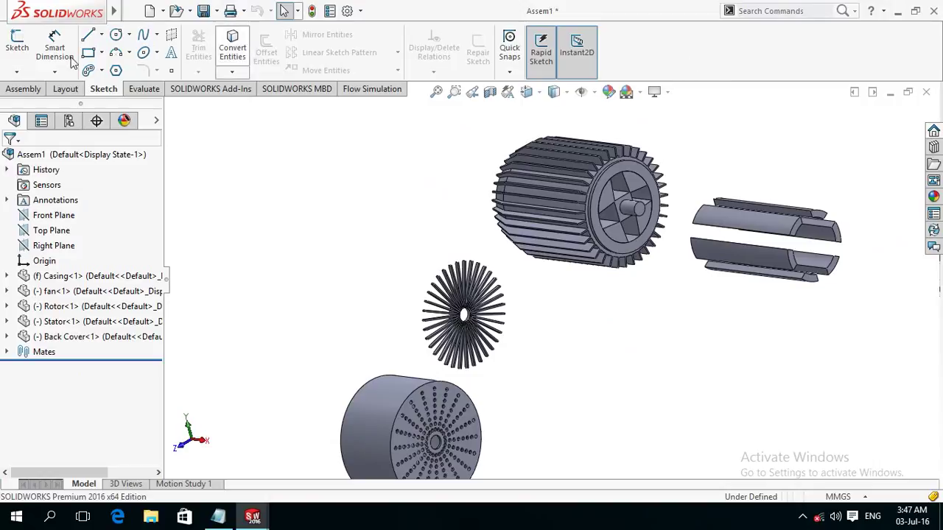
Check a rotor edge's radius with Smart Dimension, cancel, and fit the assembly in view
click(41, 37)
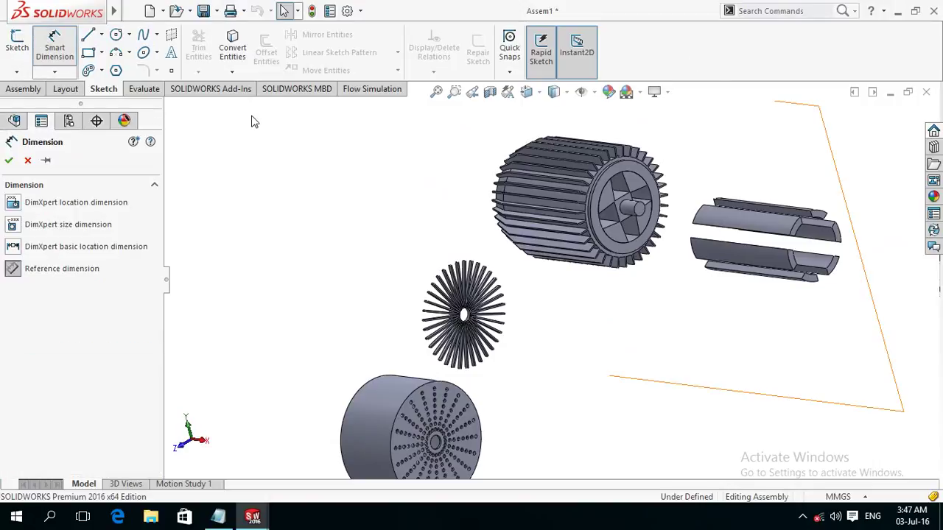
scroll(843, 316, down, 2)
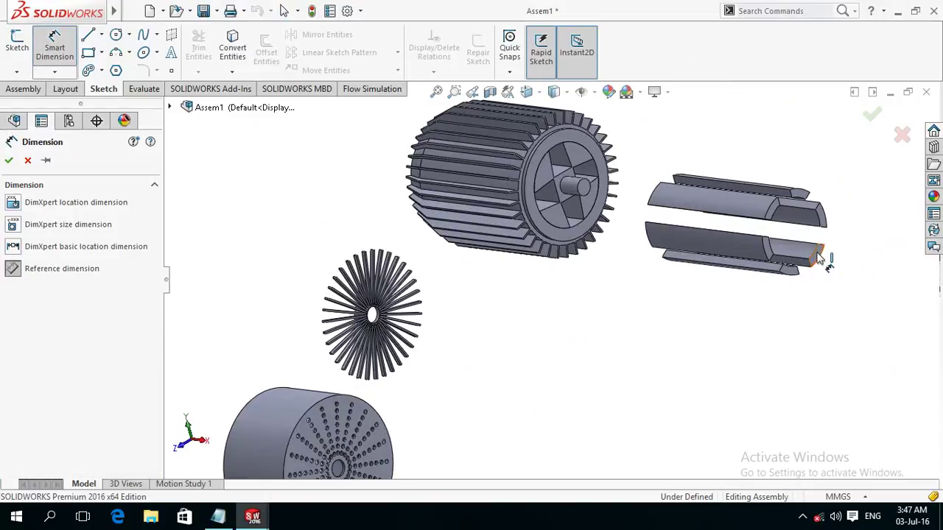
click(819, 256)
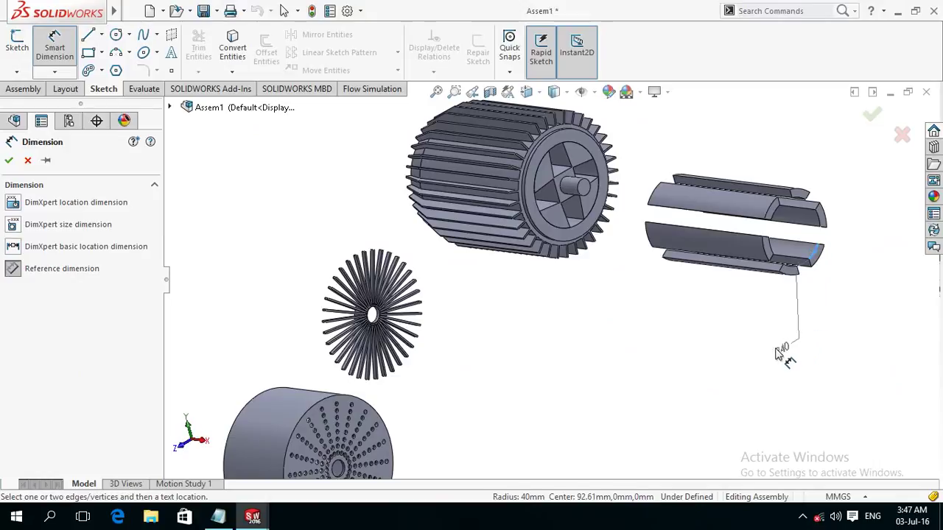
key(Escape)
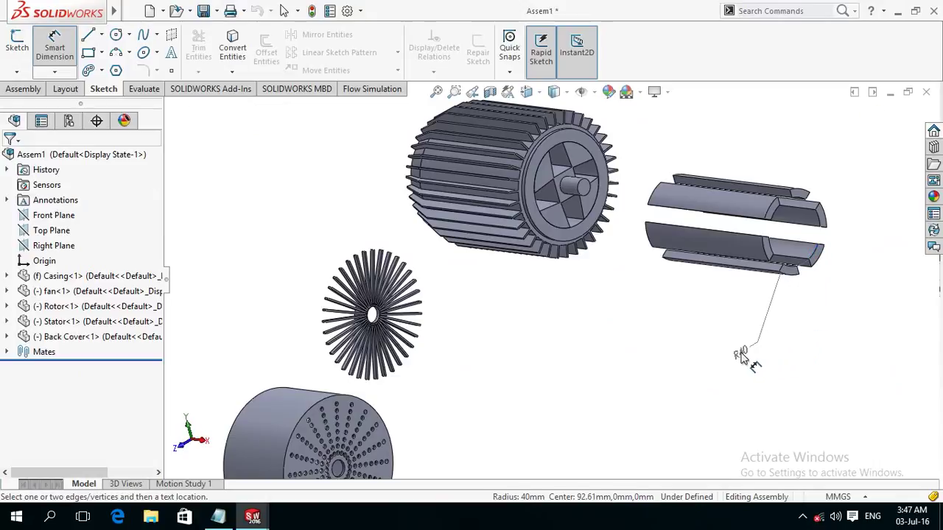
key(f)
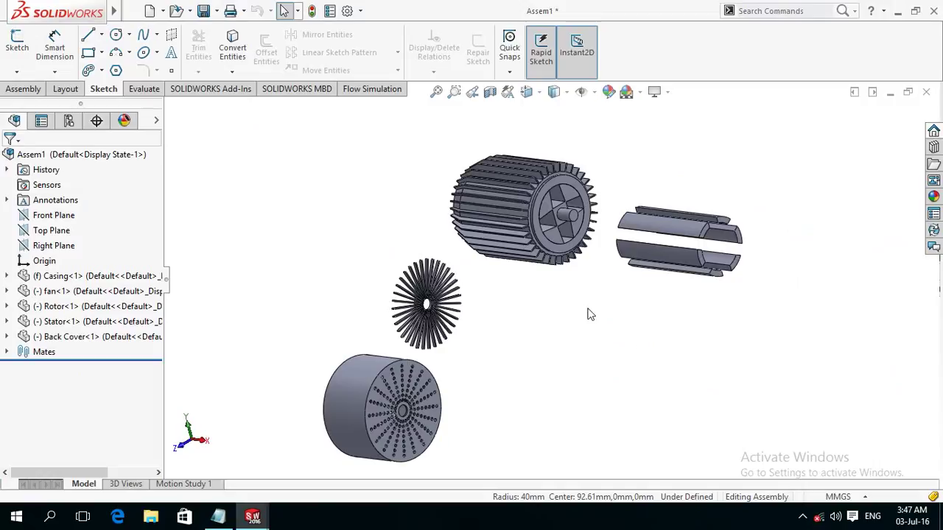
Open the Rotor part, change its Sketch1 R50 radius to R39, and rebuild
click(578, 223)
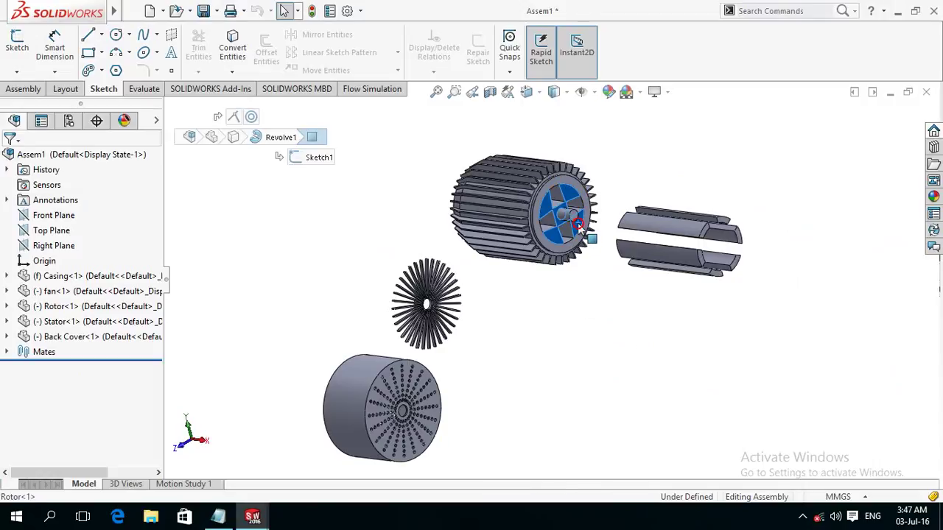
click(616, 146)
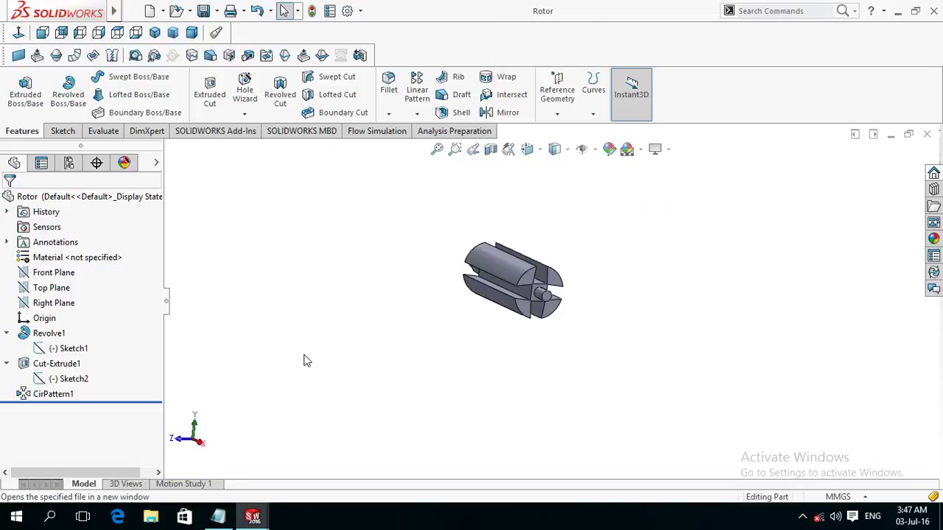
click(68, 352)
click(72, 314)
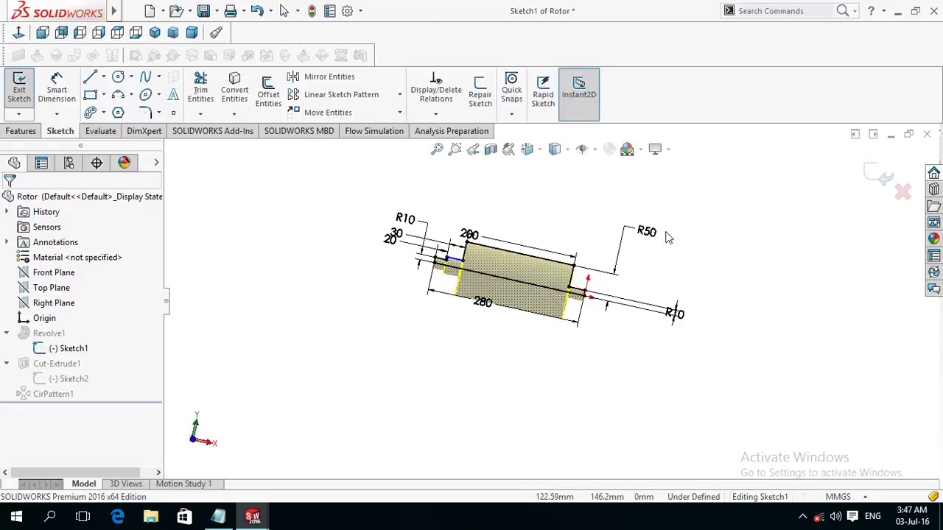
click(648, 232)
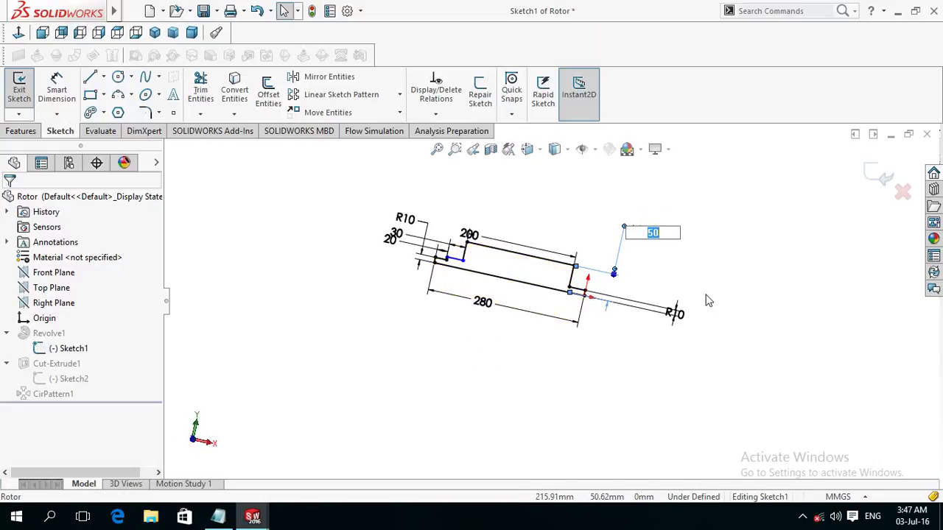
text(39)
key(Return)
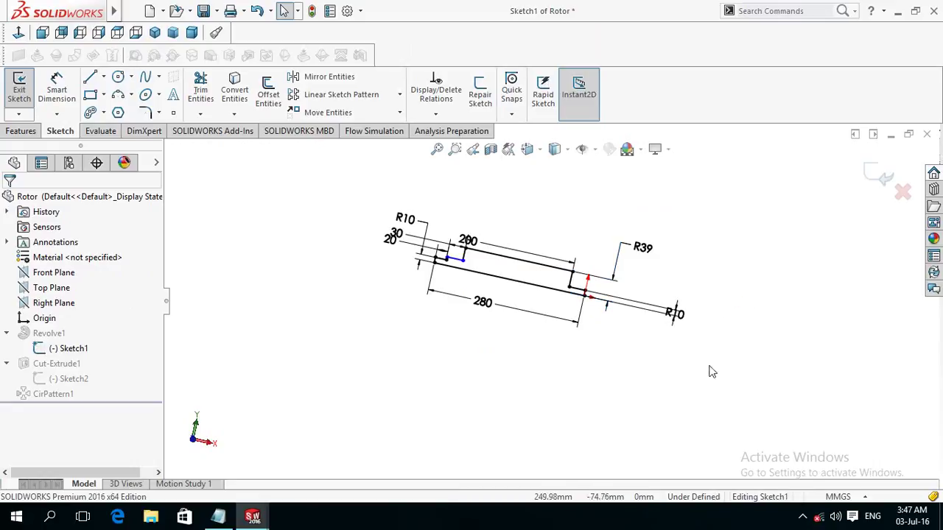
click(869, 212)
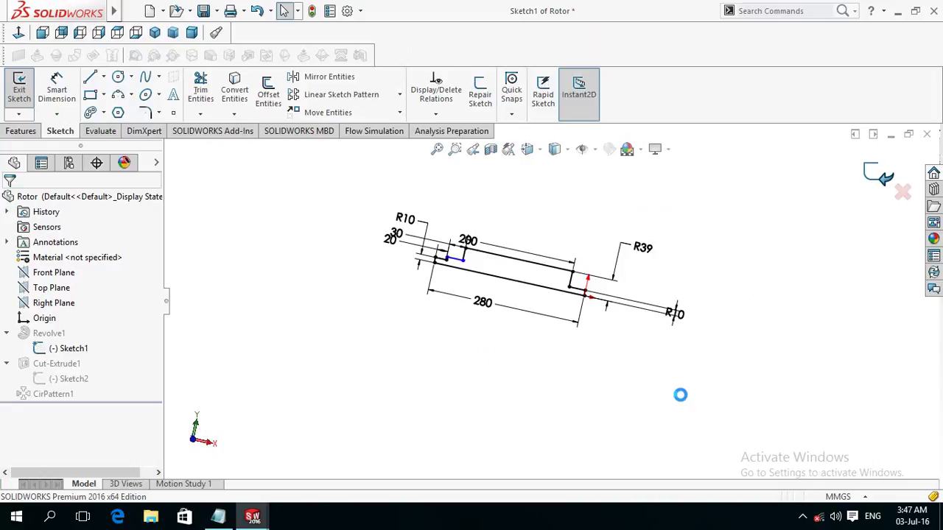
mouse_move(557, 376)
middle_down()
mouse_move(454, 337)
mouse_move(640, 325)
middle_up()
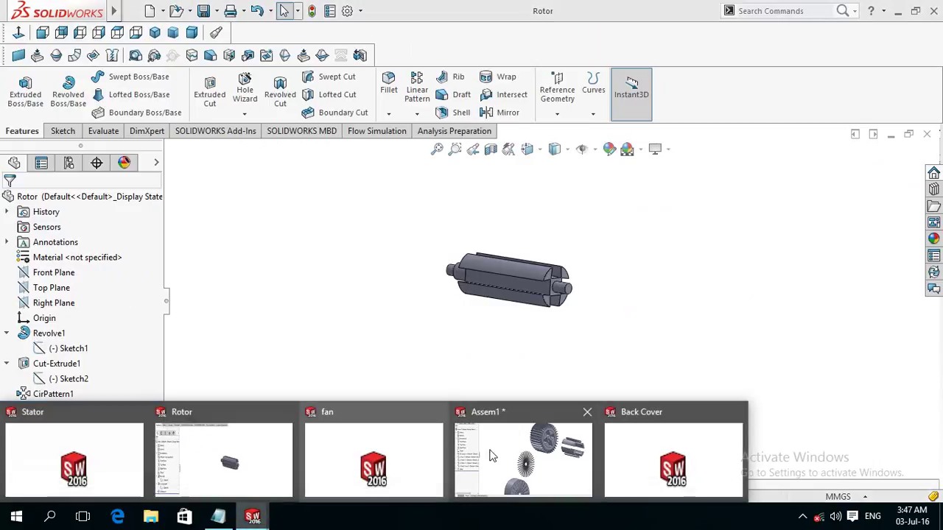
mouse_move(252, 517)
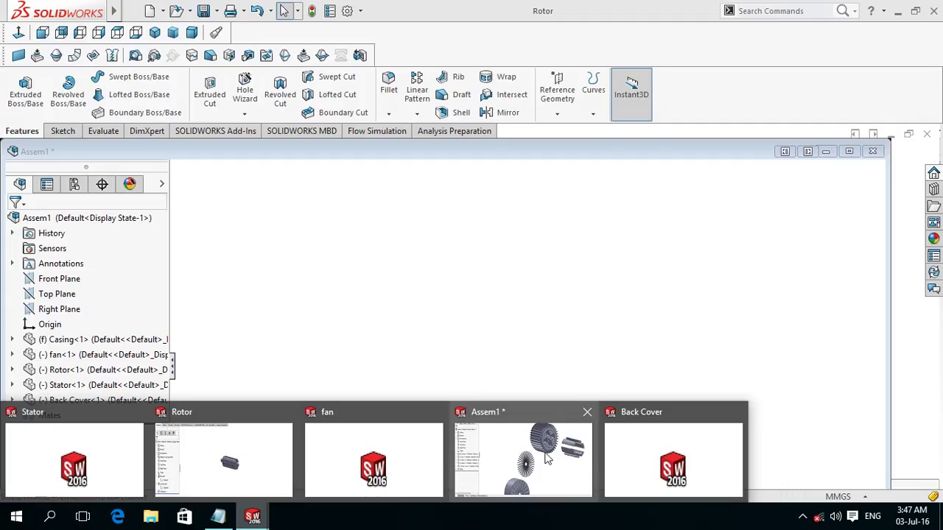
In Assem1, mate the stator's curved face concentric to the casing's round face, rotation locked
click(546, 459)
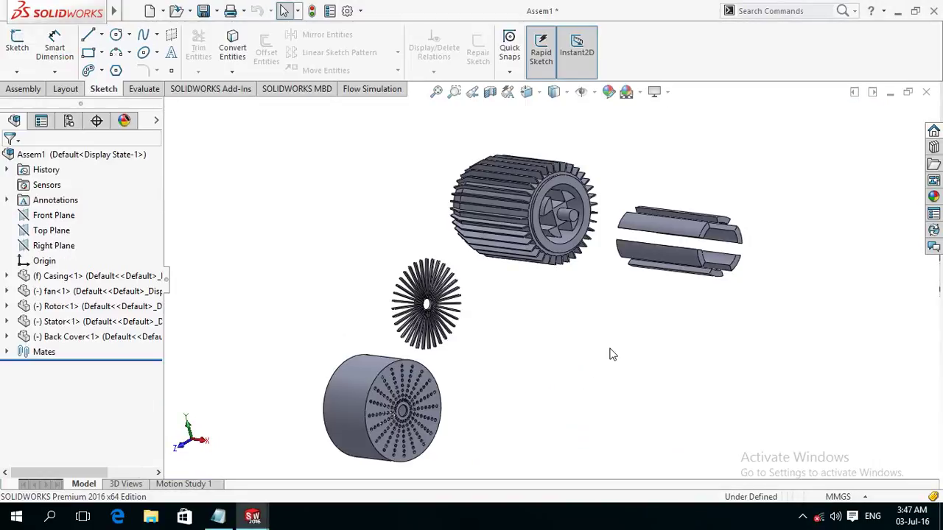
middle_drag(609, 354, 601, 340)
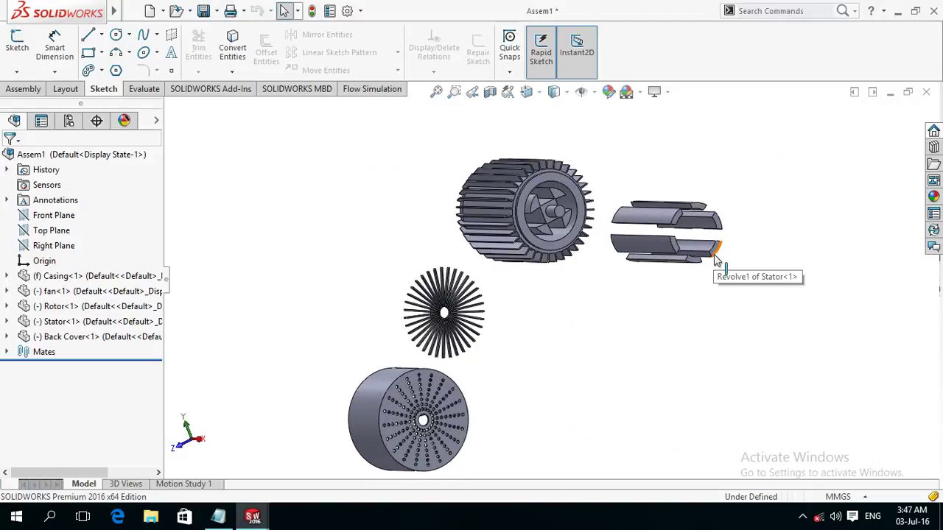
scroll(711, 265, down, 3)
click(667, 250)
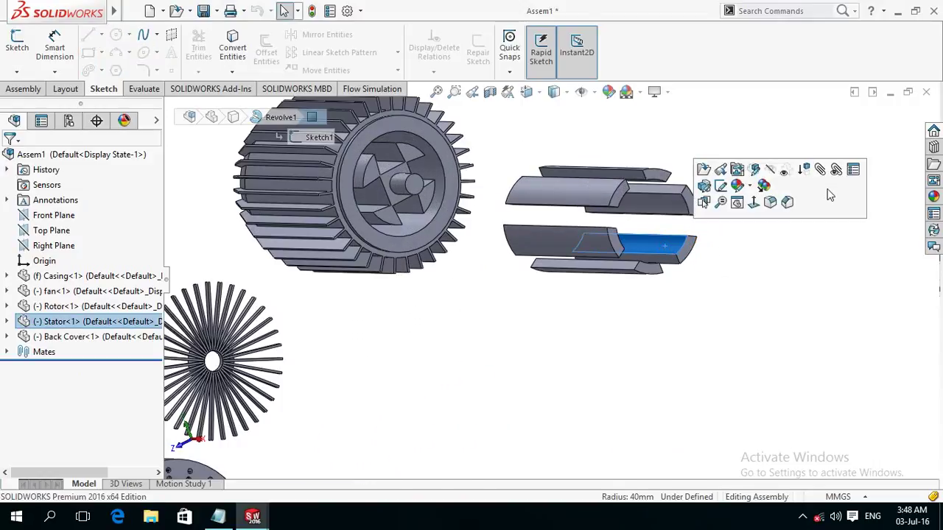
click(832, 166)
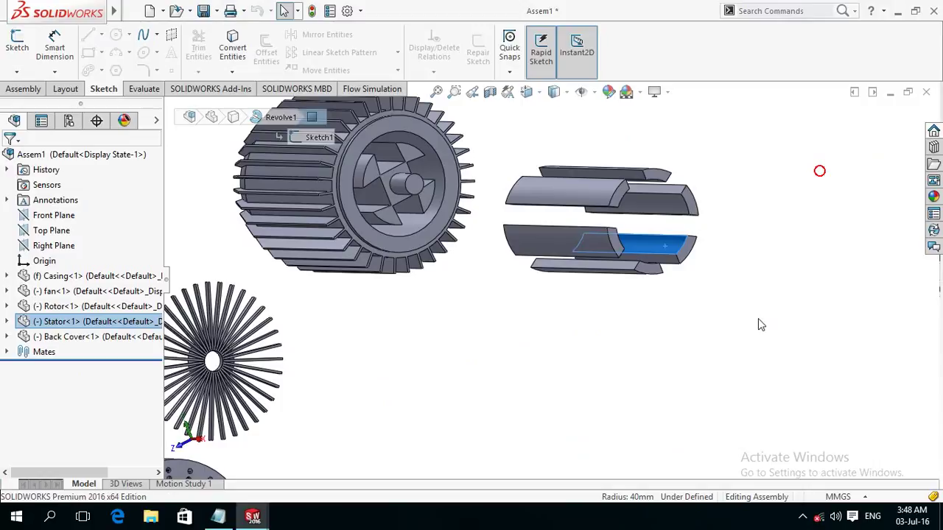
click(422, 222)
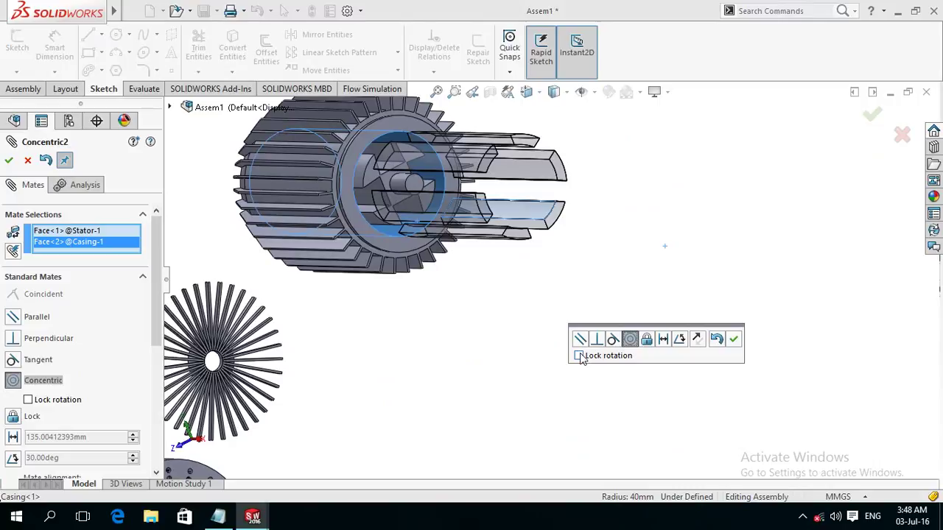
click(578, 355)
click(734, 339)
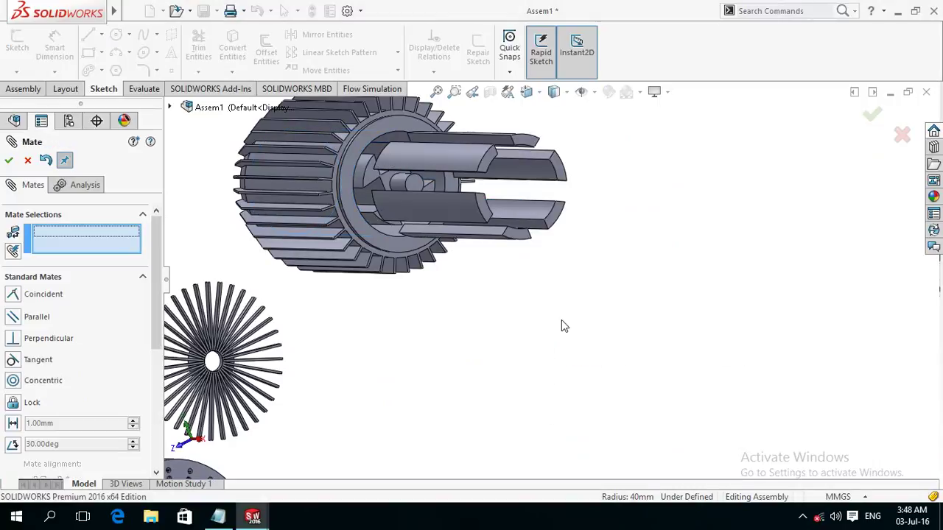
Make the stator's end face coincident with the casing ring face
click(557, 213)
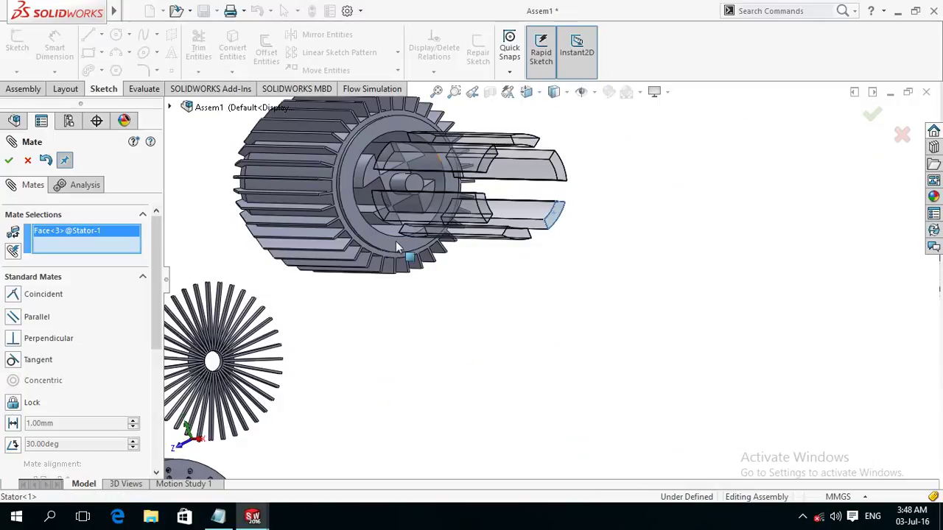
click(396, 248)
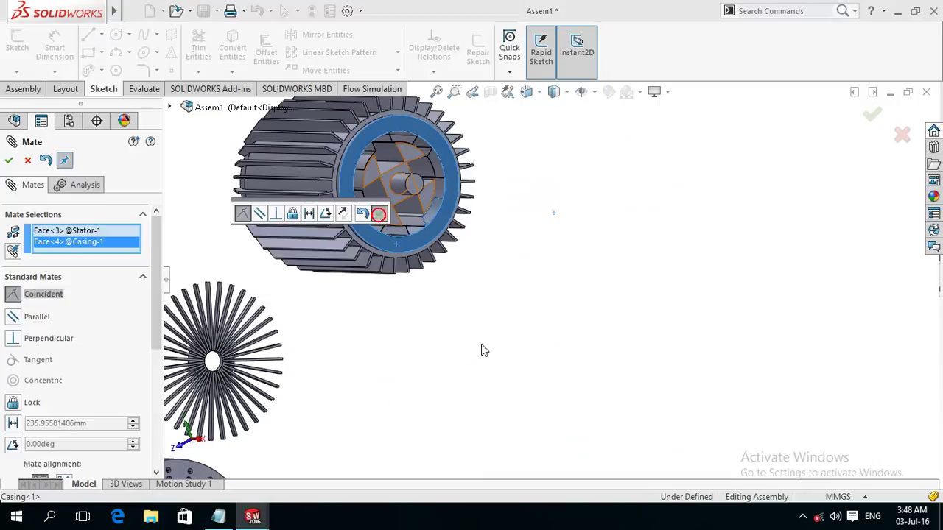
key(Escape)
Start a new mate by picking the Back Cover's round face
scroll(491, 349, down, 3)
mouse_move(493, 348)
middle_down()
mouse_move(461, 336)
mouse_move(505, 343)
middle_up()
scroll(439, 445, down, 2)
mouse_move(455, 440)
middle_down()
mouse_move(518, 444)
mouse_move(603, 426)
mouse_move(660, 438)
mouse_move(380, 427)
middle_up()
click(384, 398)
Mate the back cover concentric with the casing's round face, with rotation locked
mouse_move(543, 367)
middle_down()
mouse_move(494, 417)
mouse_move(532, 307)
middle_up()
scroll(534, 308, down, 2)
scroll(534, 308, down, 3)
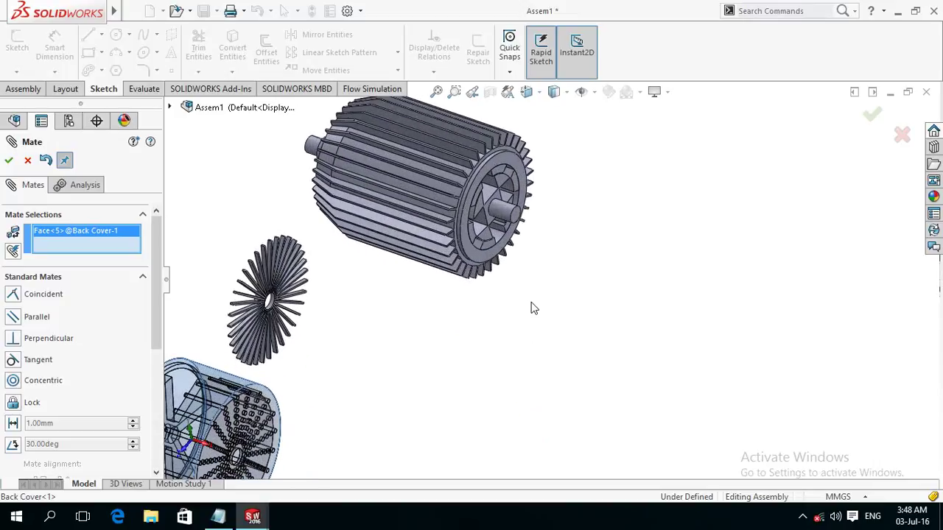
click(500, 241)
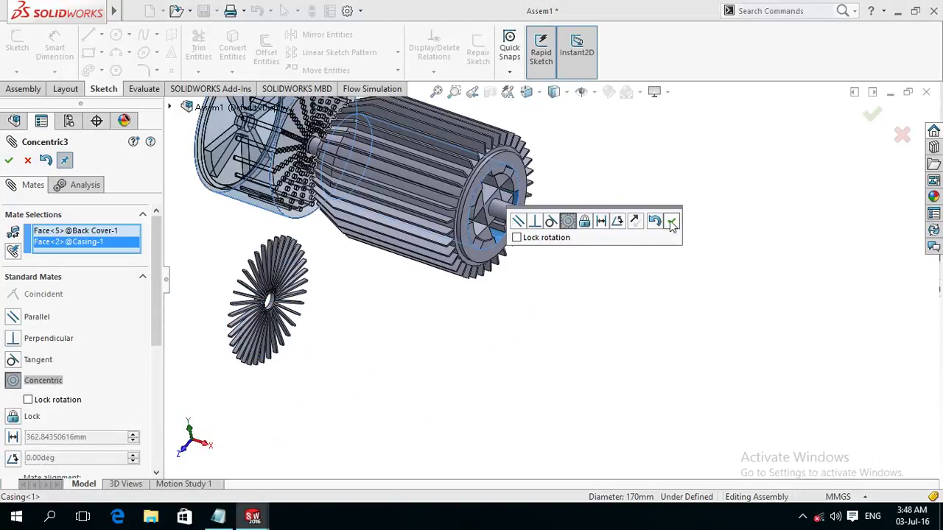
click(516, 237)
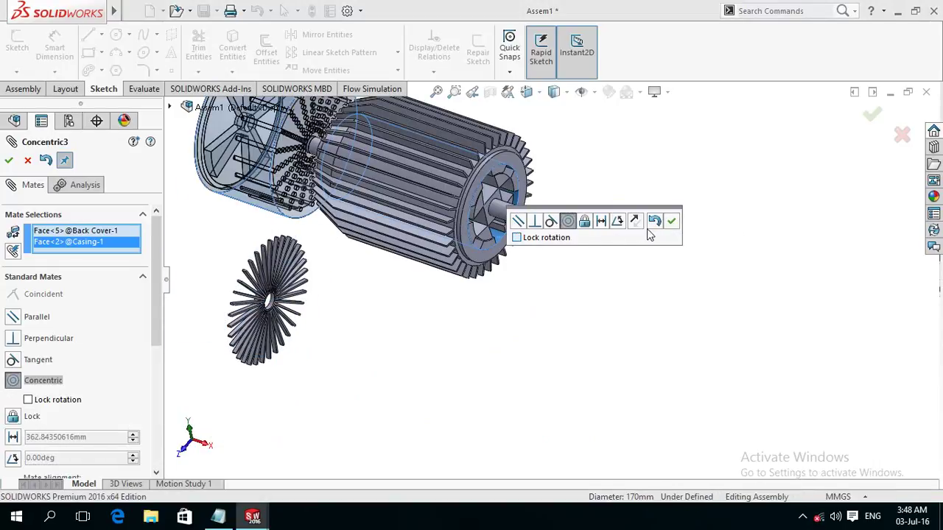
click(671, 222)
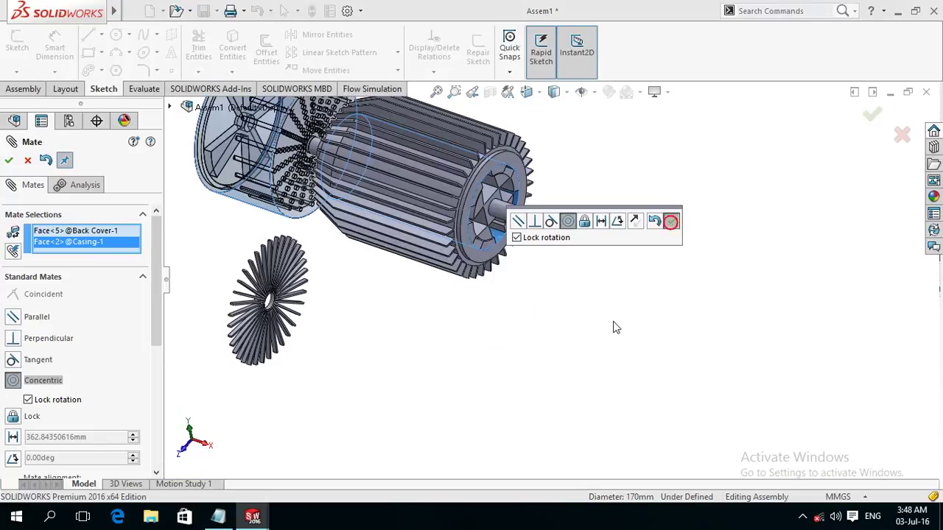
Make the casing's end face coincident with the back cover's rim so they sit flush
scroll(578, 339, up, 4)
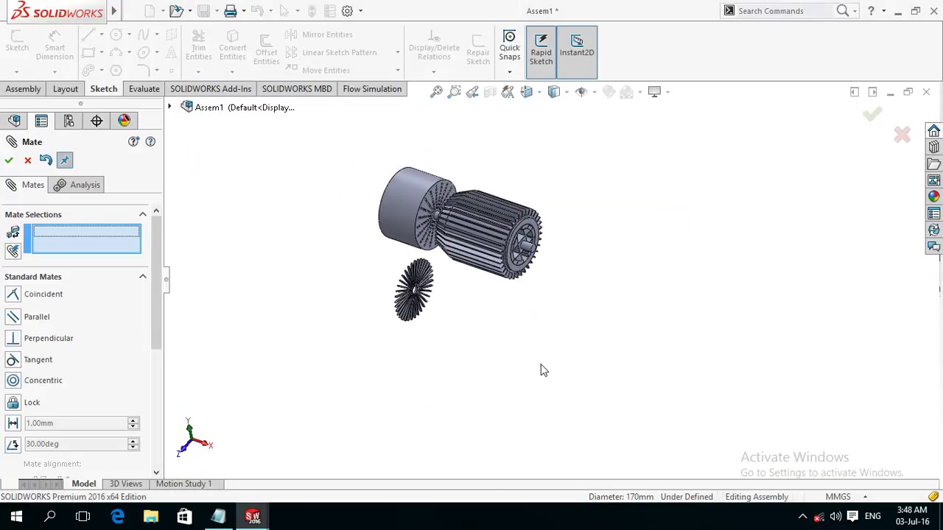
scroll(537, 328, down, 3)
scroll(528, 256, down, 3)
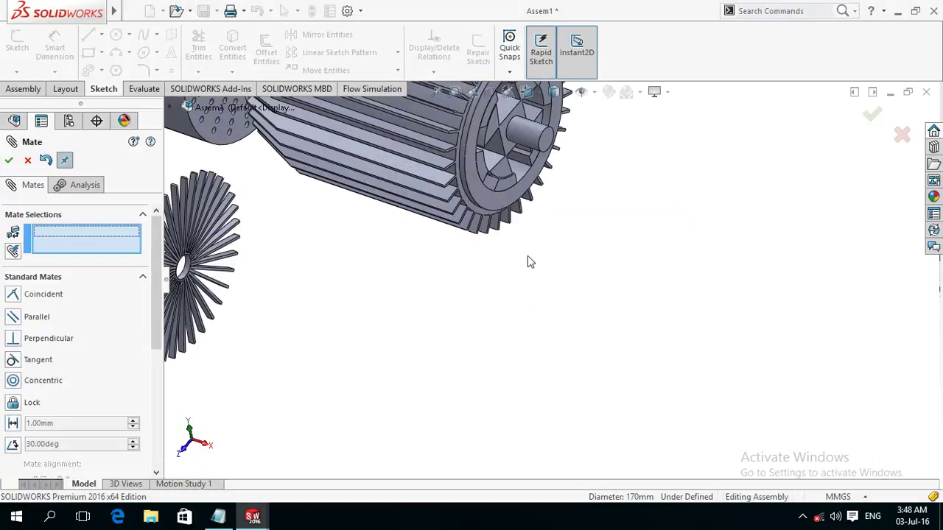
scroll(527, 256, down, 2)
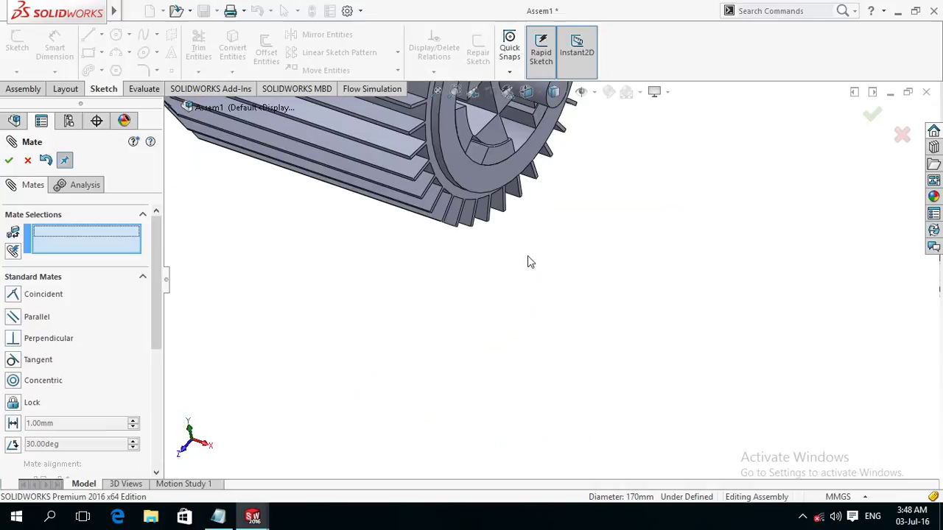
click(465, 200)
scroll(466, 200, up, 1)
scroll(404, 343, up, 2)
scroll(404, 343, up, 2)
scroll(330, 417, up, 1)
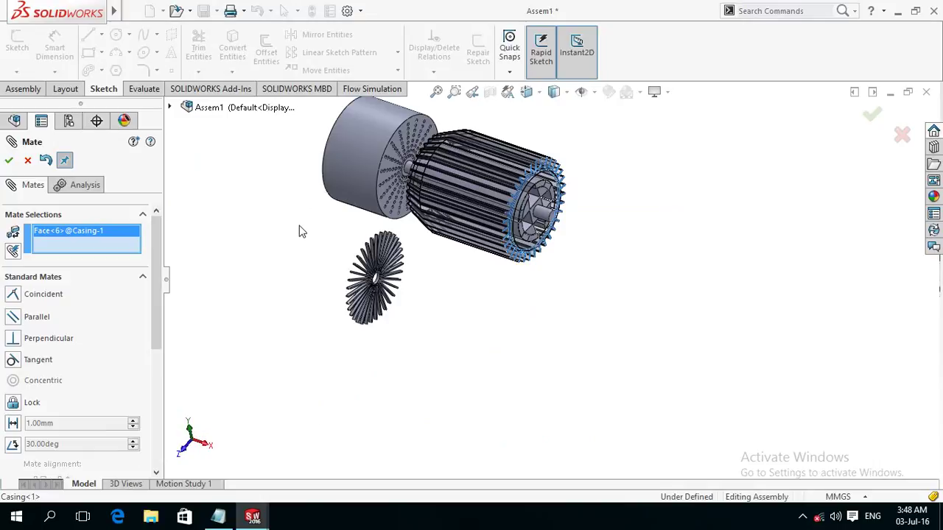
middle_drag(325, 245, 315, 215)
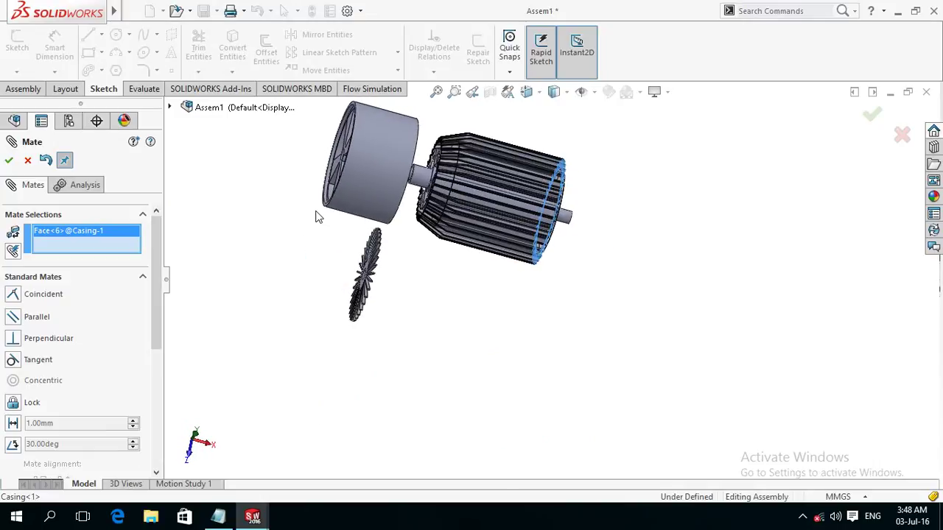
scroll(315, 216, down, 3)
scroll(352, 217, down, 1)
scroll(390, 219, down, 1)
scroll(385, 223, down, 1)
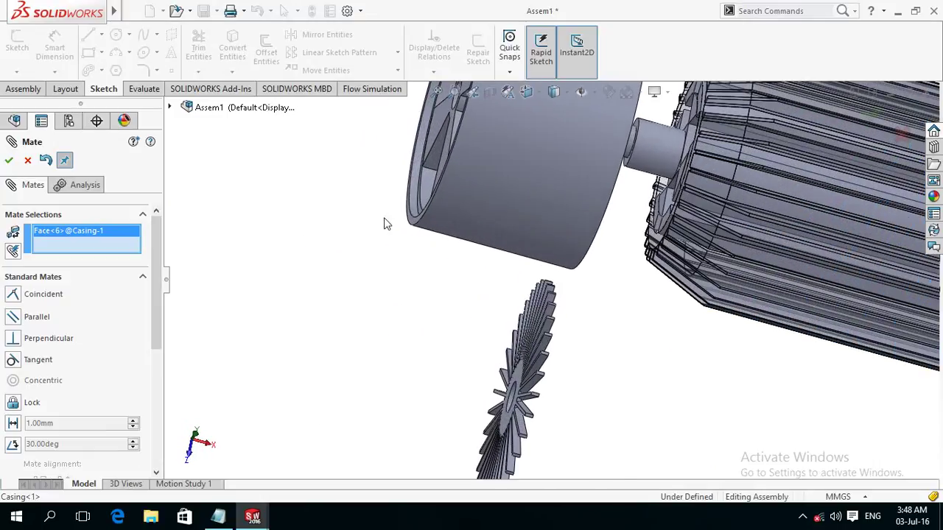
scroll(442, 228, down, 1)
click(457, 234)
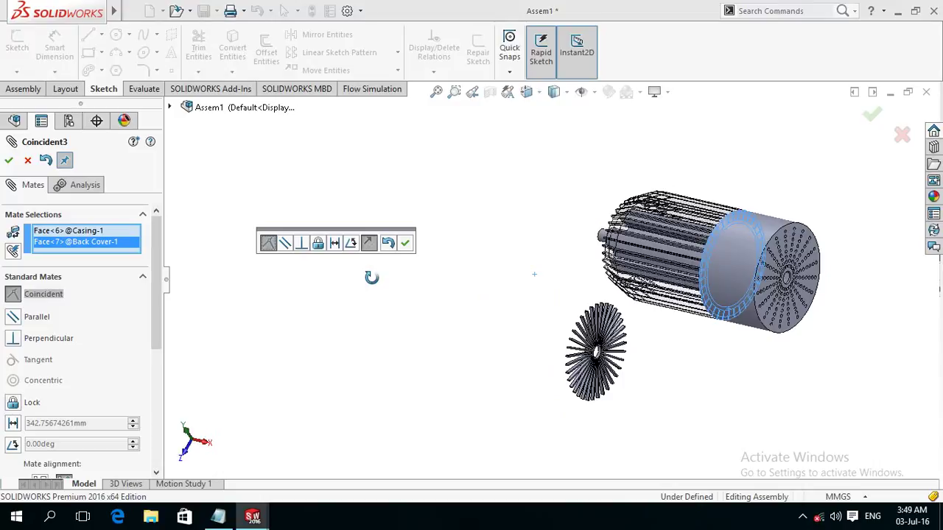
key(Return)
Orbit, fit and zoom the view to bring the fan into close view
scroll(492, 322, up, 3)
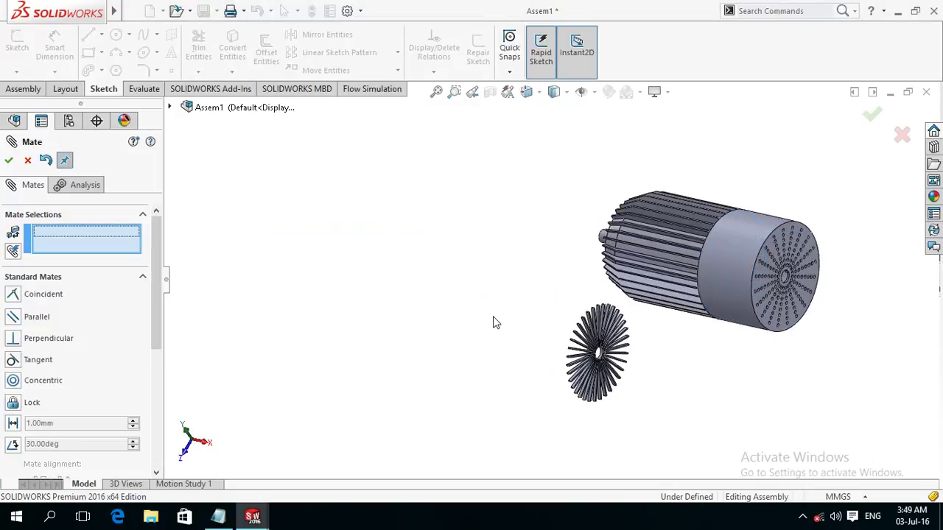
scroll(729, 346, down, 4)
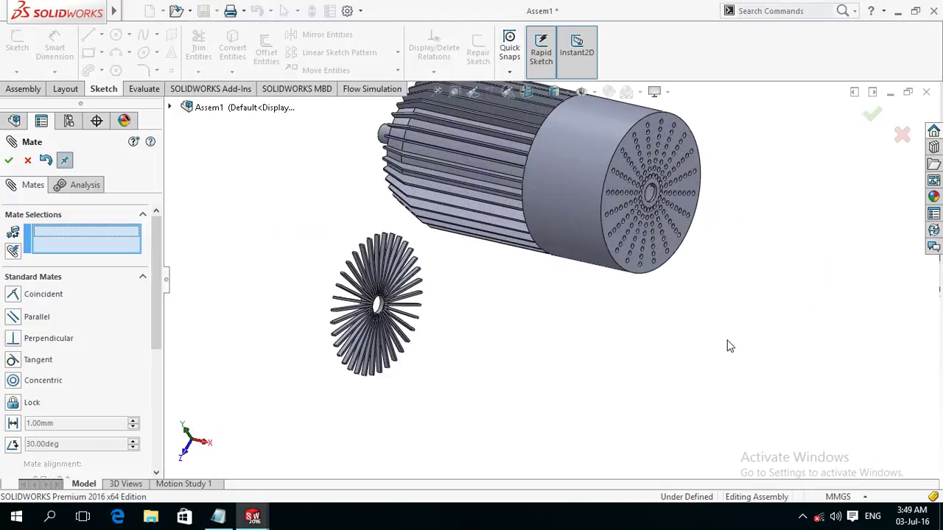
mouse_move(698, 317)
middle_down()
mouse_move(633, 272)
mouse_move(701, 322)
middle_up()
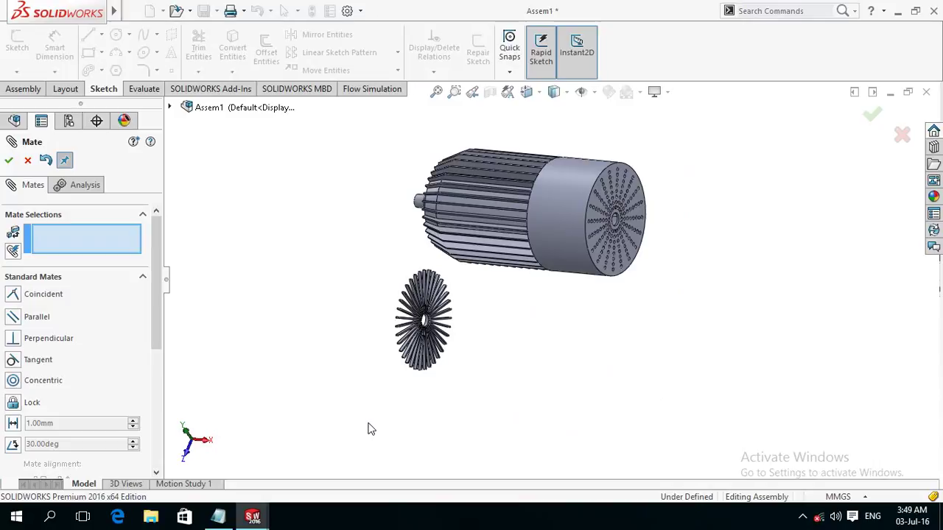
key(ctrl+shift+z)
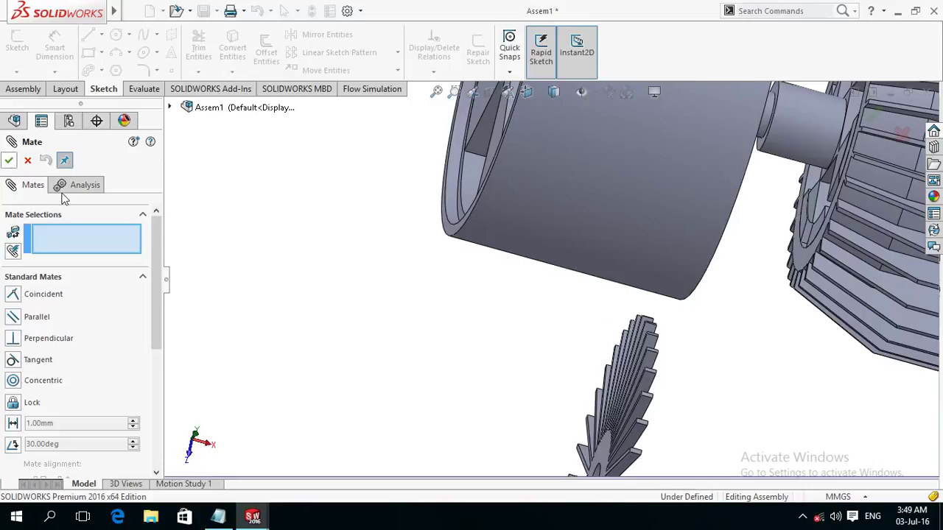
key(f)
mouse_move(462, 419)
middle_down()
mouse_move(446, 406)
mouse_move(480, 417)
mouse_move(508, 383)
middle_up()
scroll(517, 369, down, 5)
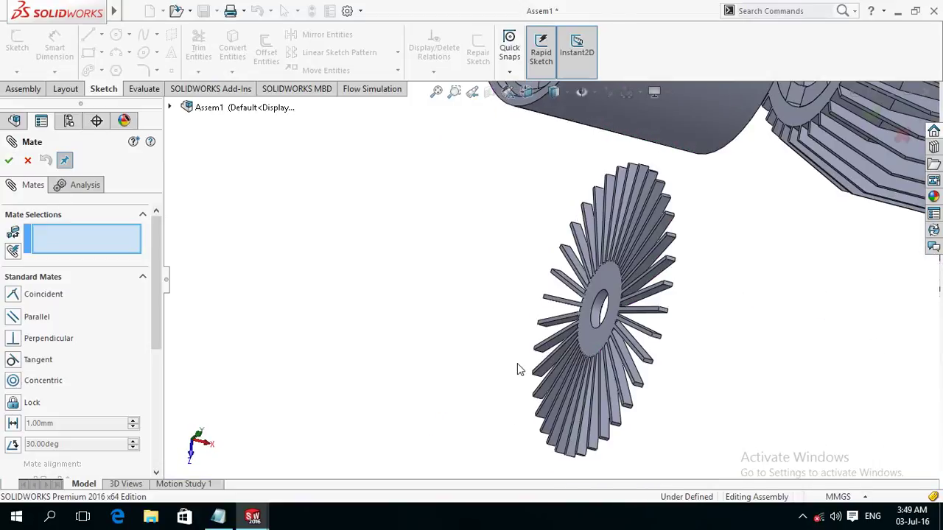
Select a fan face for a mate and orbit to view the motor end-on
click(581, 329)
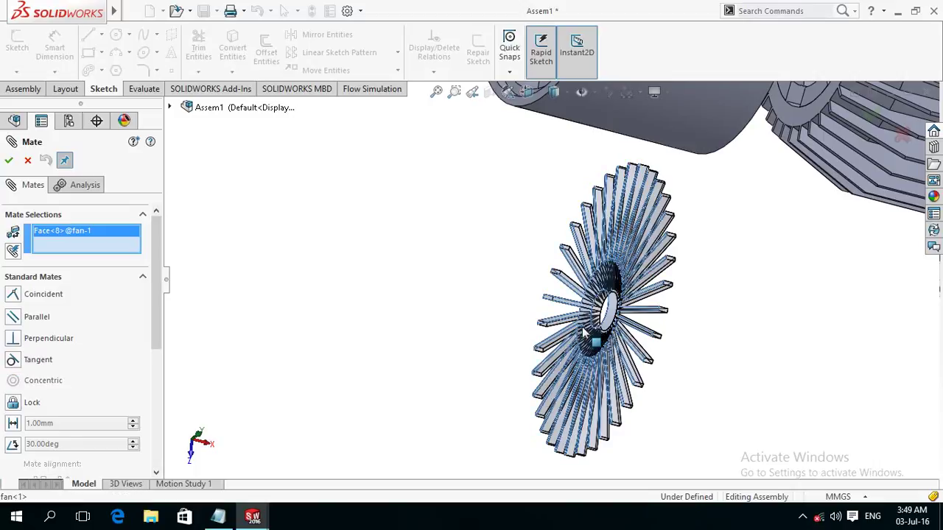
scroll(479, 372, up, 3)
scroll(486, 383, up, 2)
middle_drag(491, 396, 447, 381)
scroll(662, 317, down, 2)
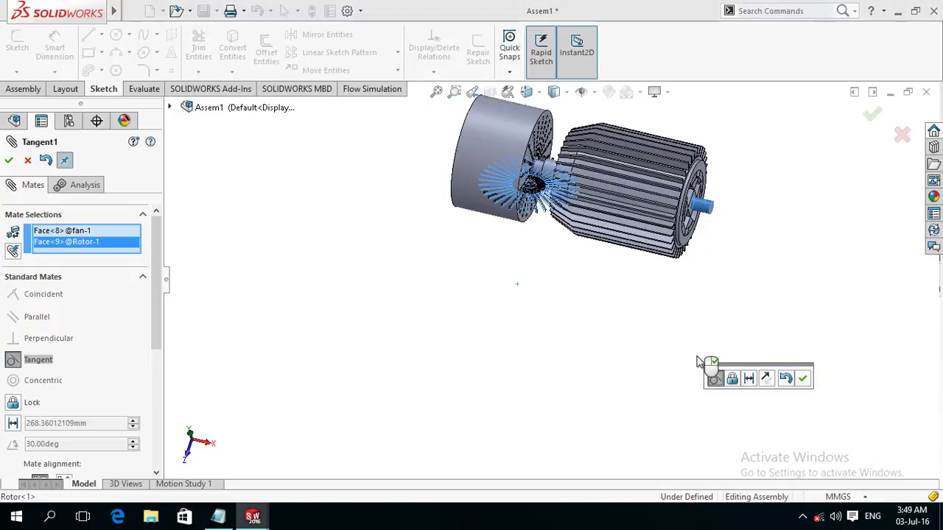
mouse_move(566, 337)
middle_down()
mouse_move(645, 380)
mouse_move(541, 366)
middle_up()
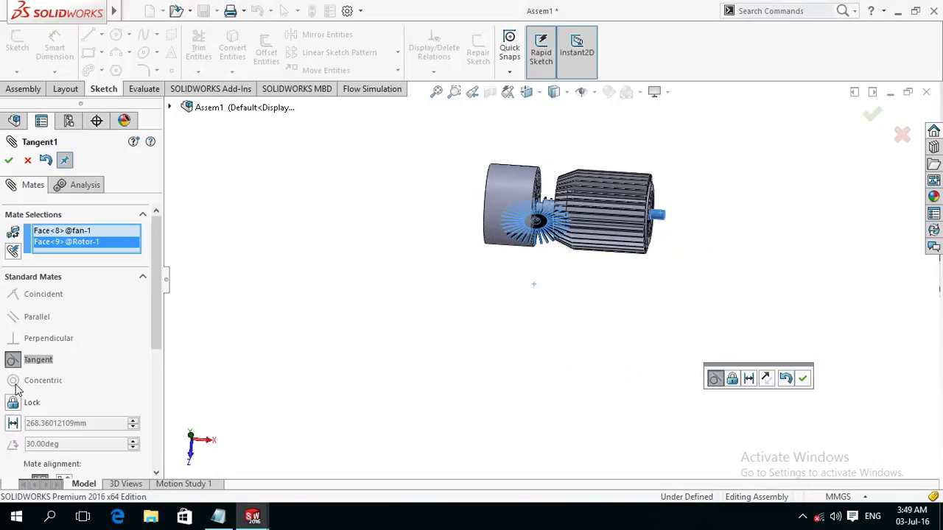
Bring up the Mate Selections context menu to clear the fan and rotor faces
key(Up)
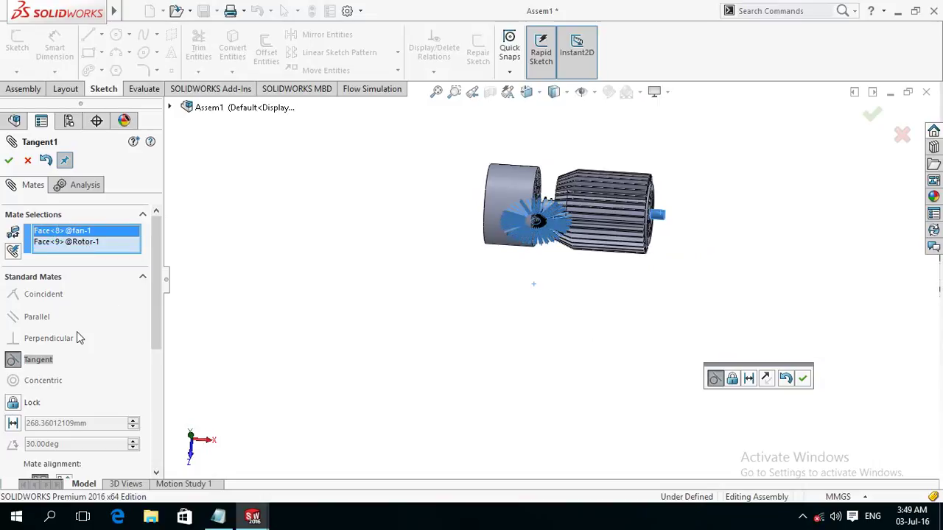
right_click(59, 246)
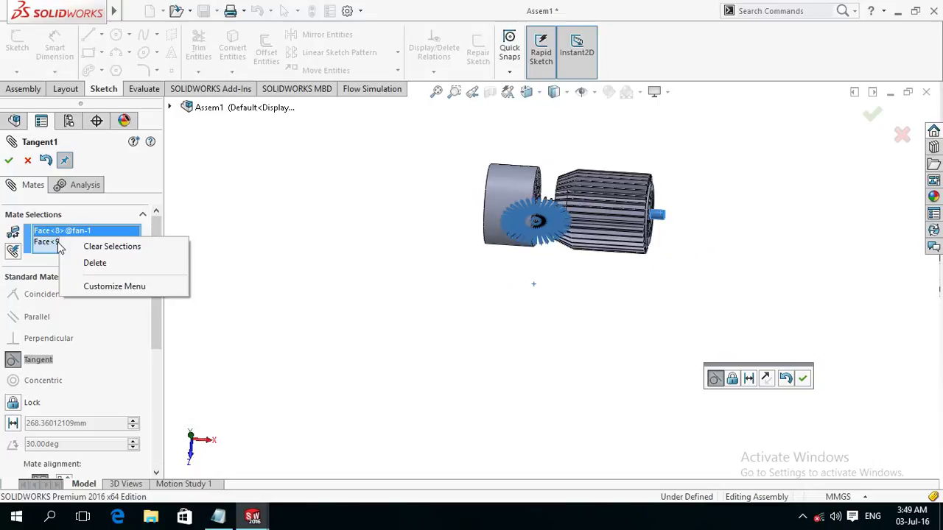
click(48, 249)
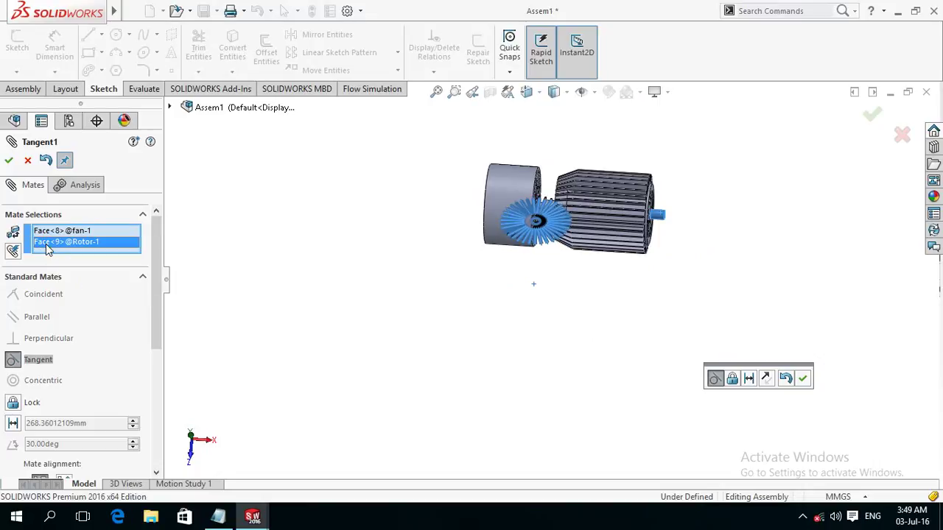
right_click(48, 249)
right_click(74, 250)
Clear the old mate selections and select the fan's perforated face
click(83, 260)
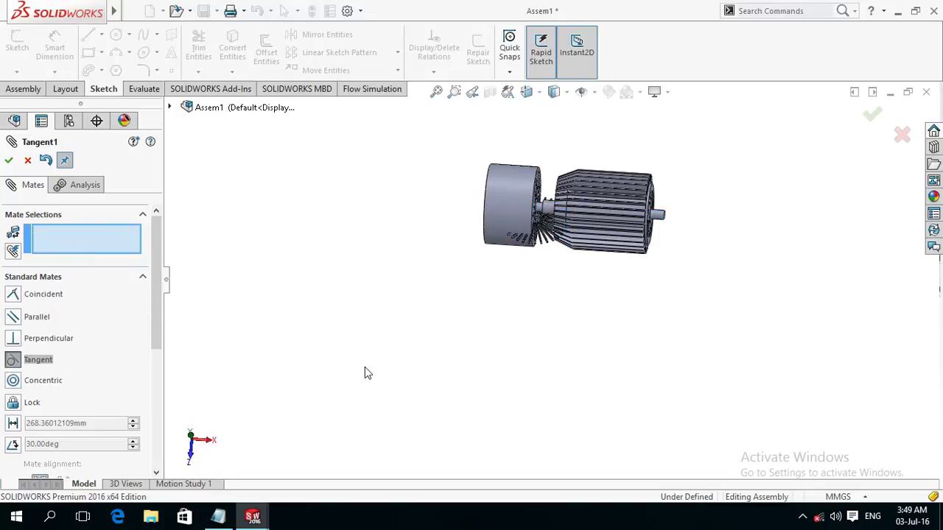
scroll(551, 283, down, 1)
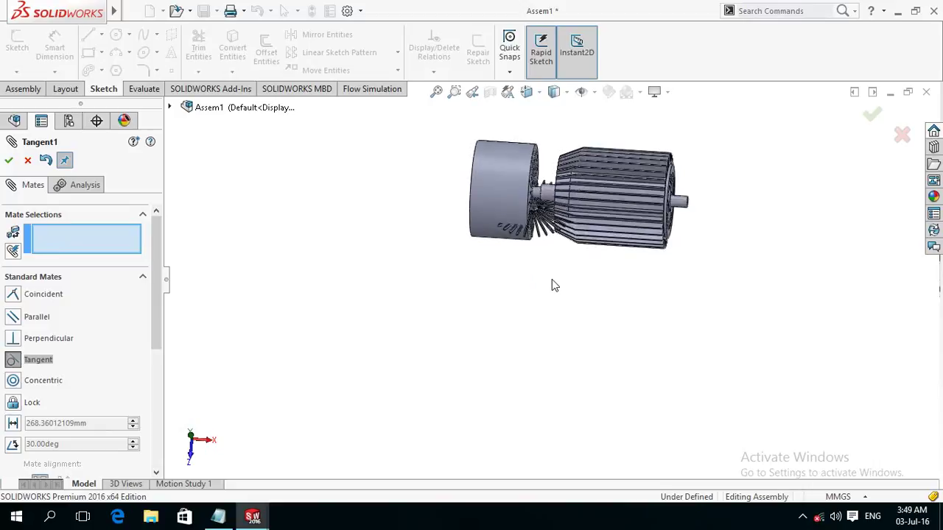
scroll(551, 283, down, 3)
middle_drag(536, 247, 398, 223)
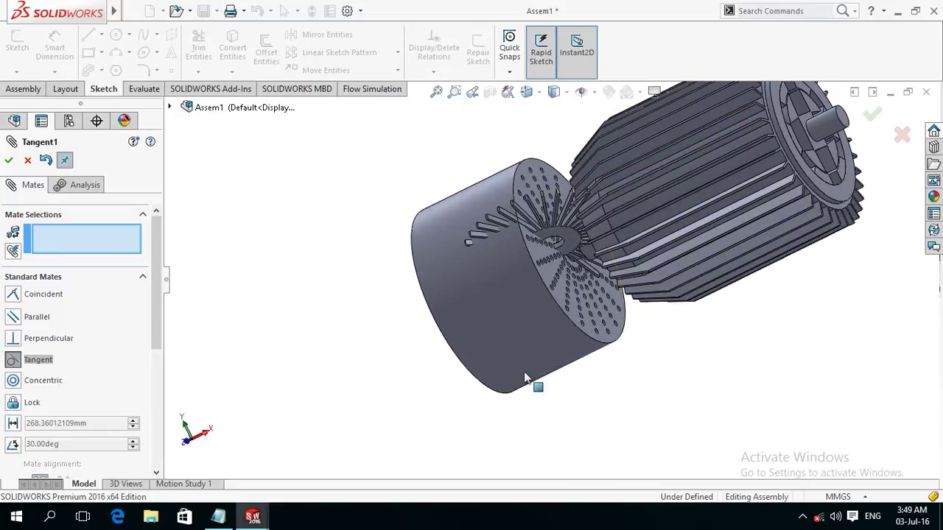
click(566, 236)
mouse_move(810, 348)
middle_down()
mouse_move(866, 298)
mouse_move(794, 177)
middle_up()
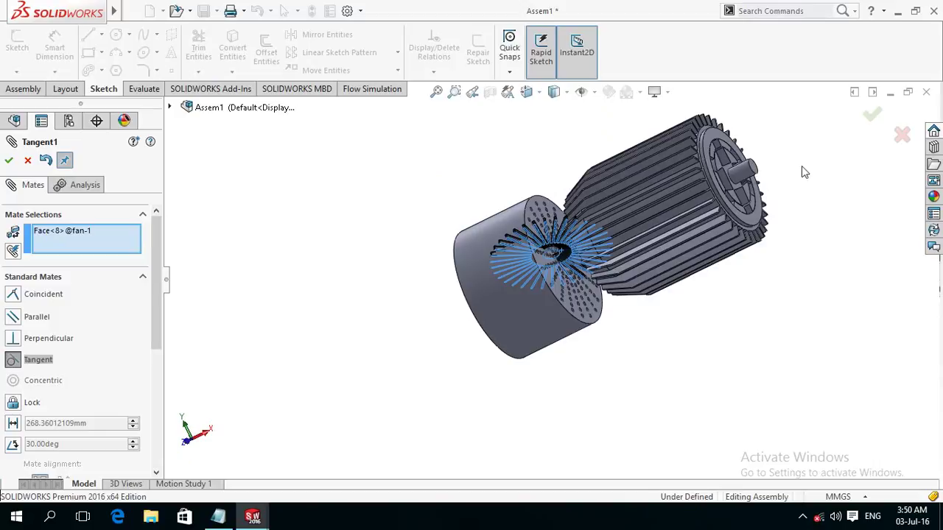
Pair it with the rotor's end face using an 8 mm distance mate and accept
click(11, 294)
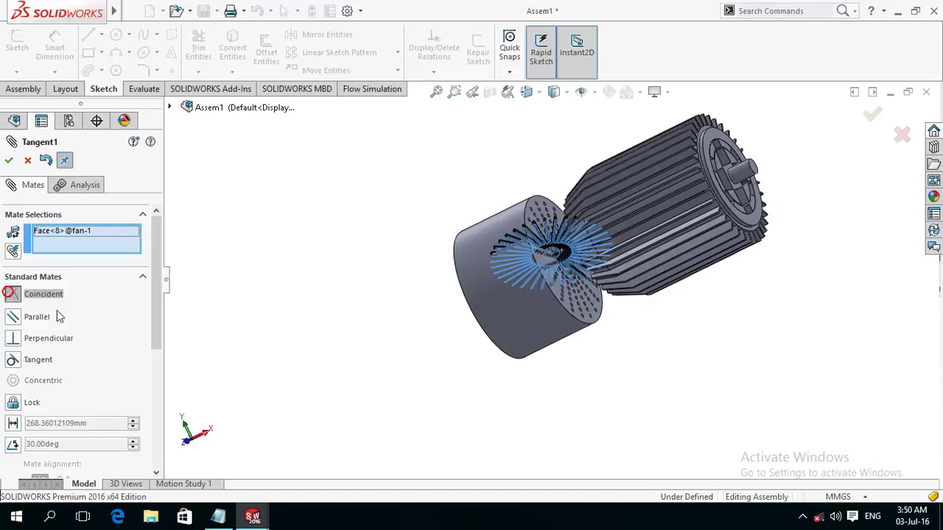
click(753, 168)
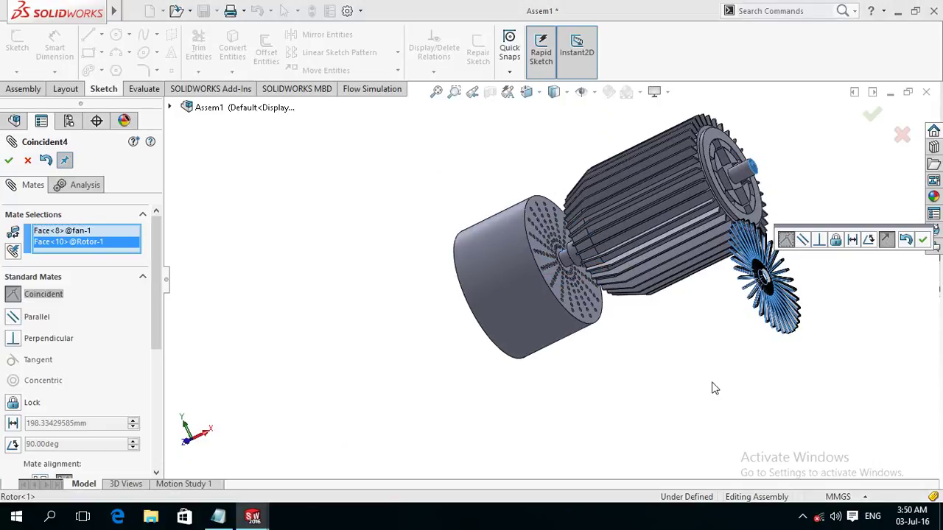
mouse_move(712, 368)
middle_down()
mouse_move(758, 375)
mouse_move(800, 358)
mouse_move(739, 405)
mouse_move(764, 401)
middle_up()
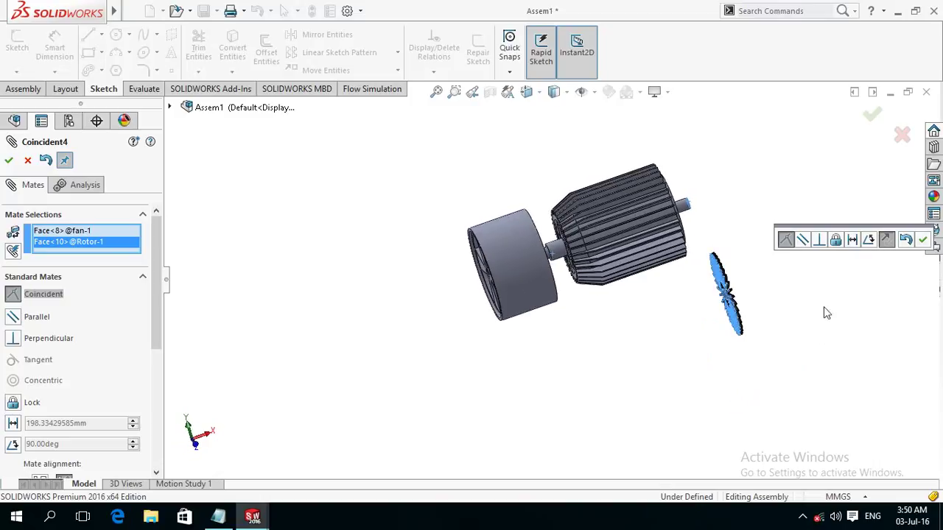
click(853, 241)
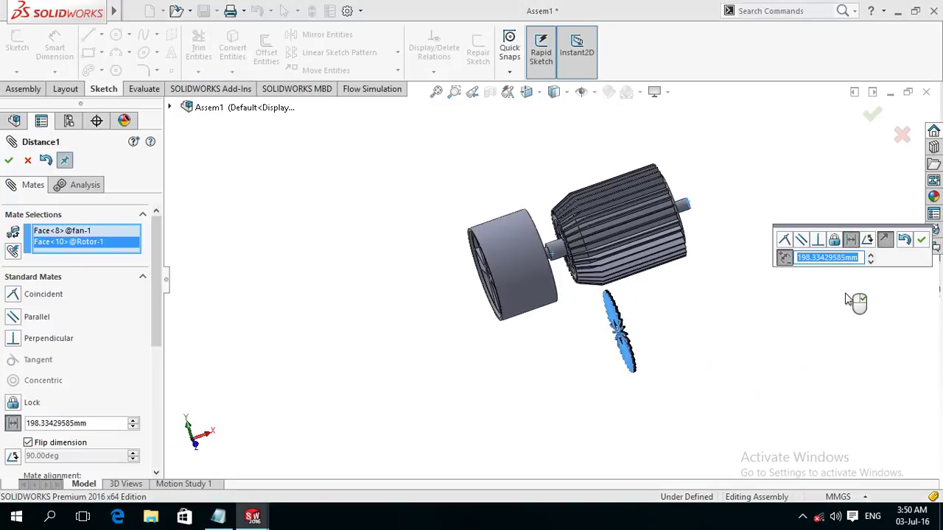
text(4)
key(Return)
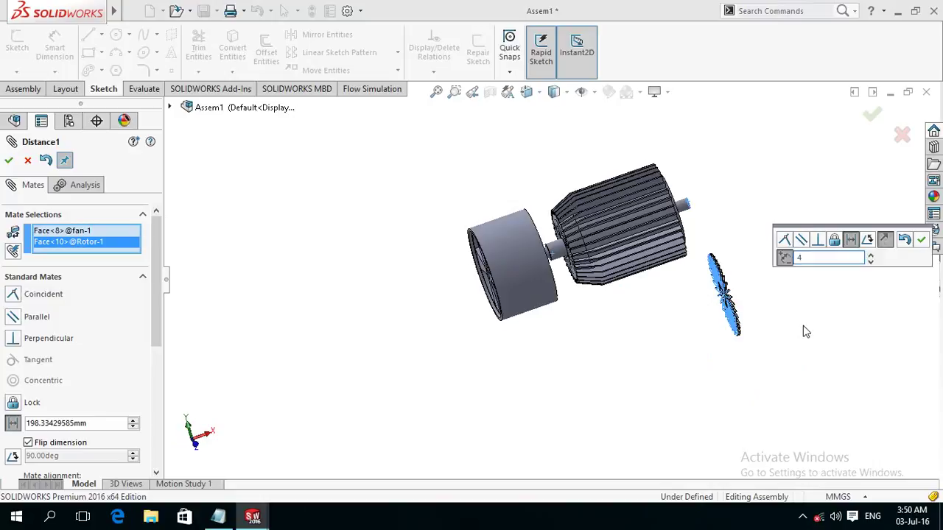
click(834, 256)
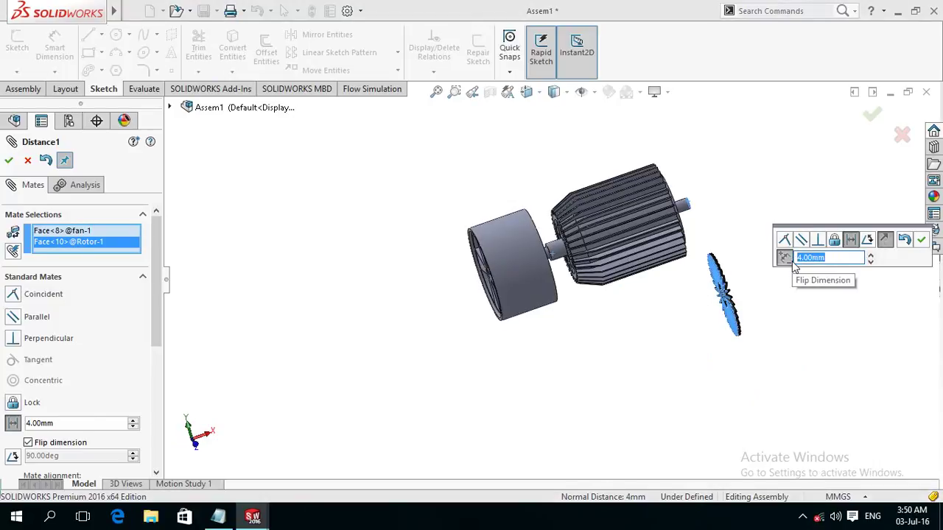
text(8)
key(Return)
click(920, 243)
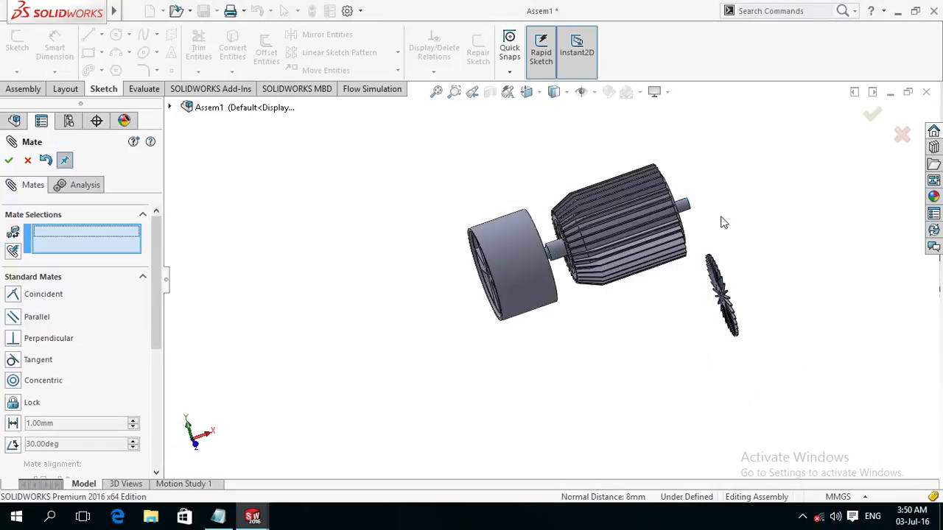
Mate the fan's central hole concentric with the rotor shaft, rotation locked
scroll(722, 222, down, 3)
click(633, 216)
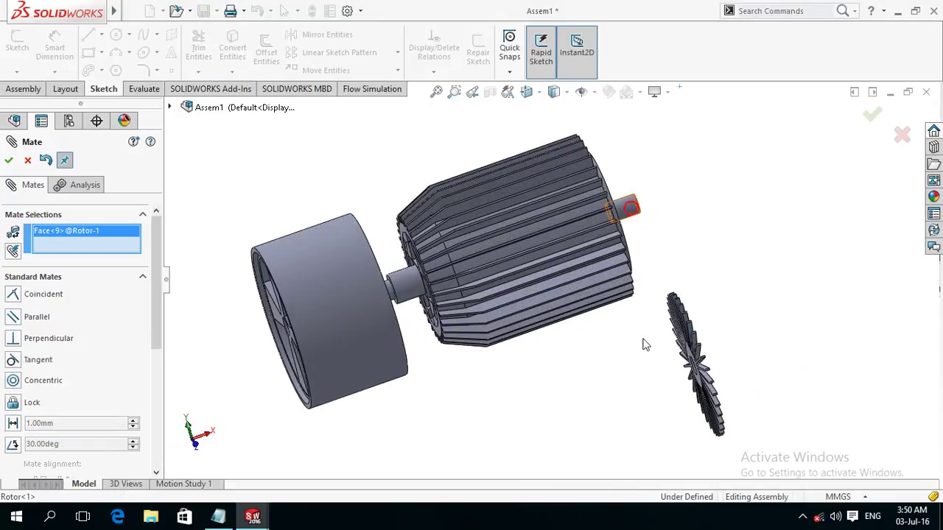
scroll(670, 379, down, 3)
scroll(670, 379, down, 2)
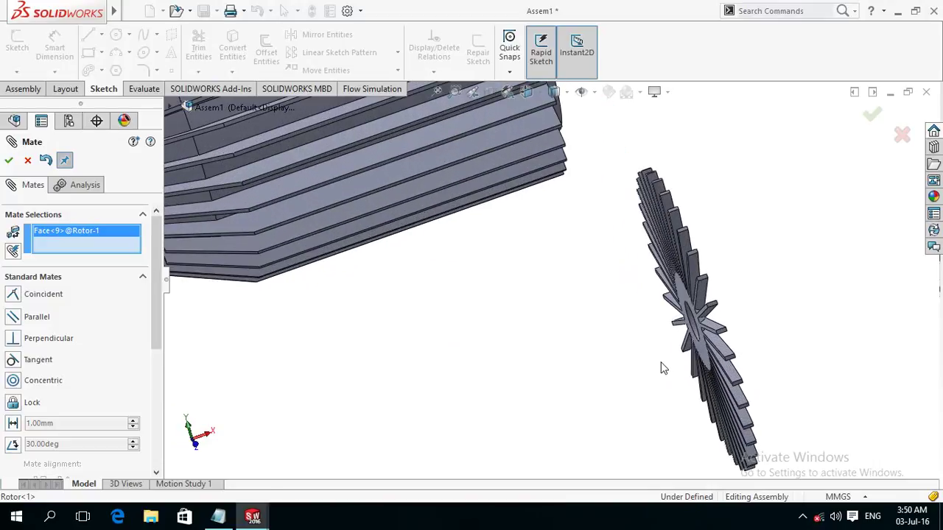
scroll(661, 366, down, 3)
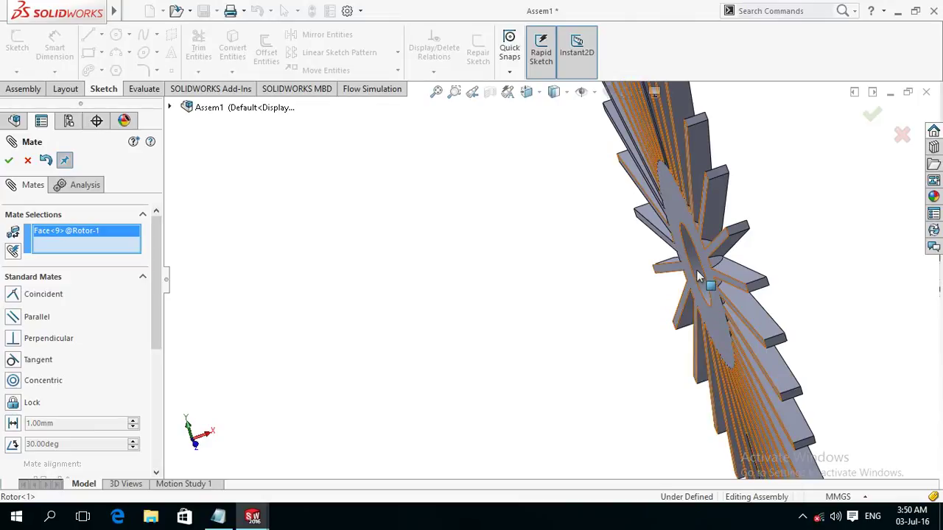
click(697, 271)
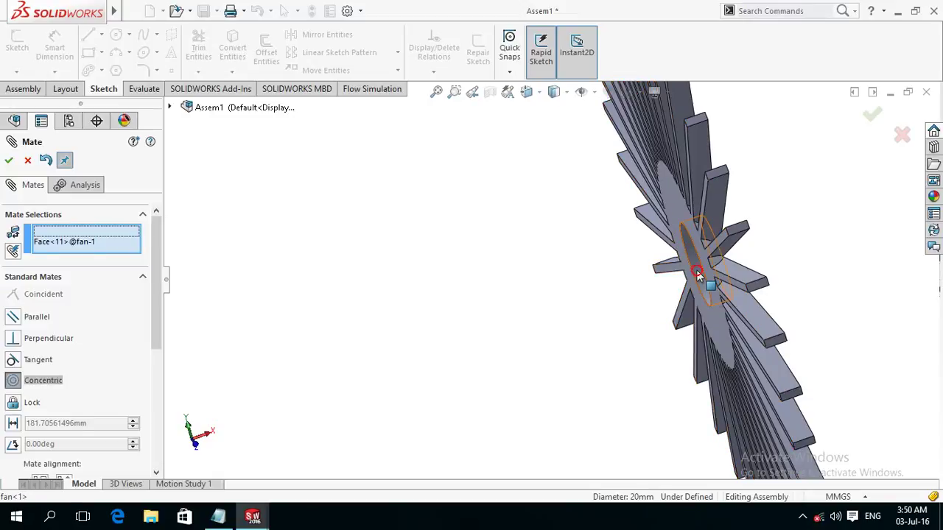
click(628, 333)
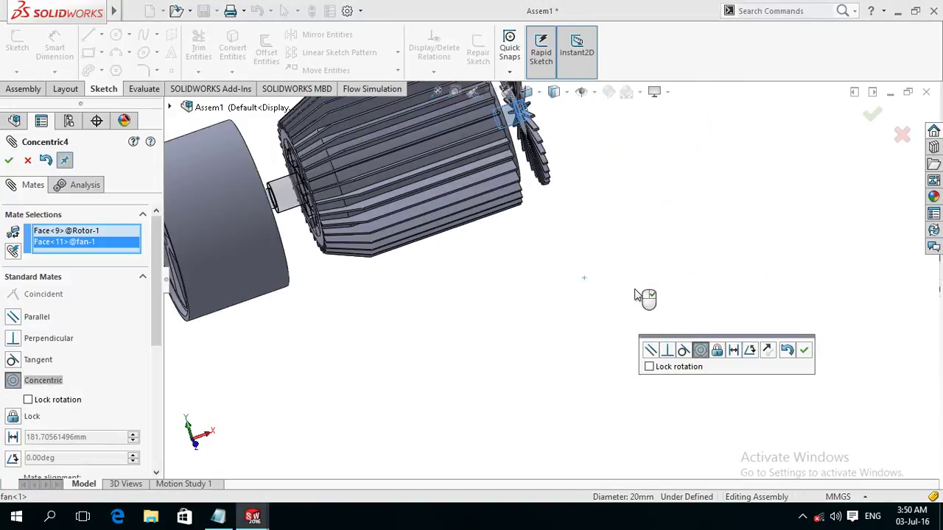
scroll(638, 295, up, 3)
middle_drag(617, 290, 663, 313)
click(648, 367)
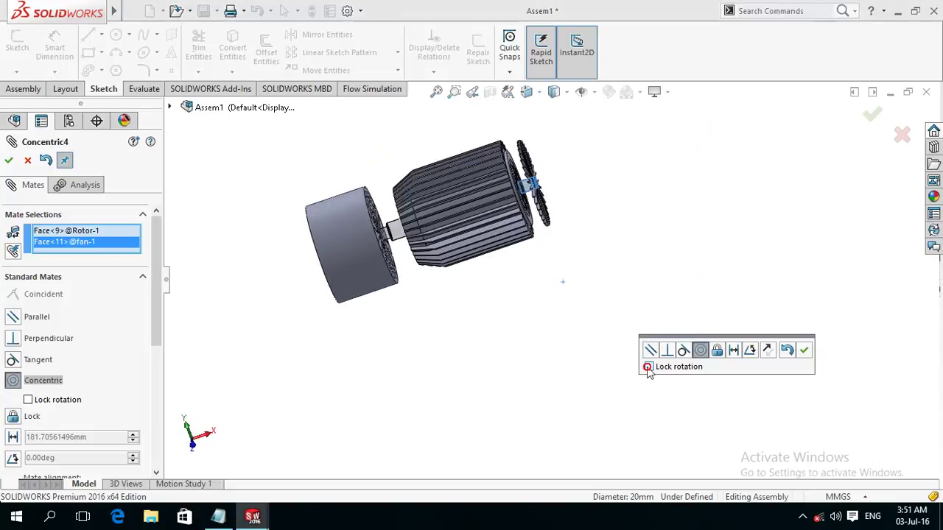
click(803, 351)
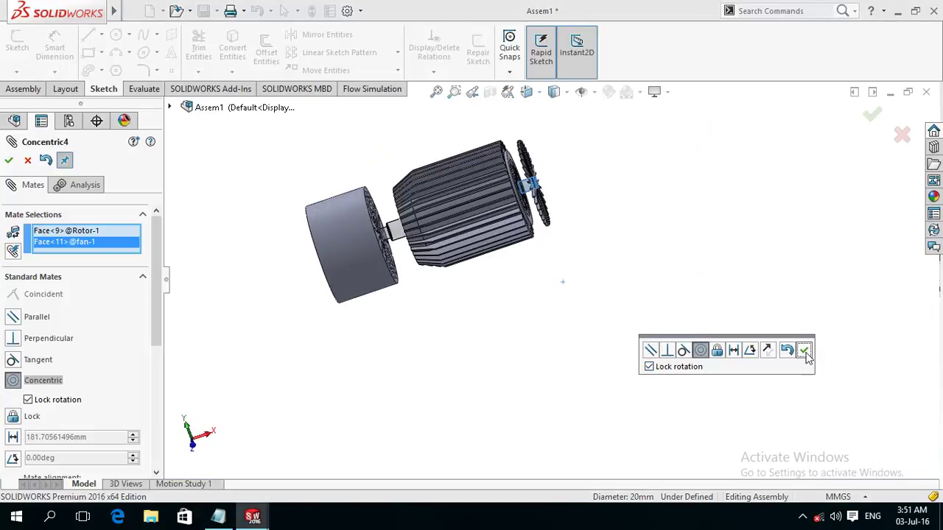
Make the back cover's rim coincident with the casing face and accept the mate
middle_drag(425, 385, 392, 339)
scroll(393, 338, down, 3)
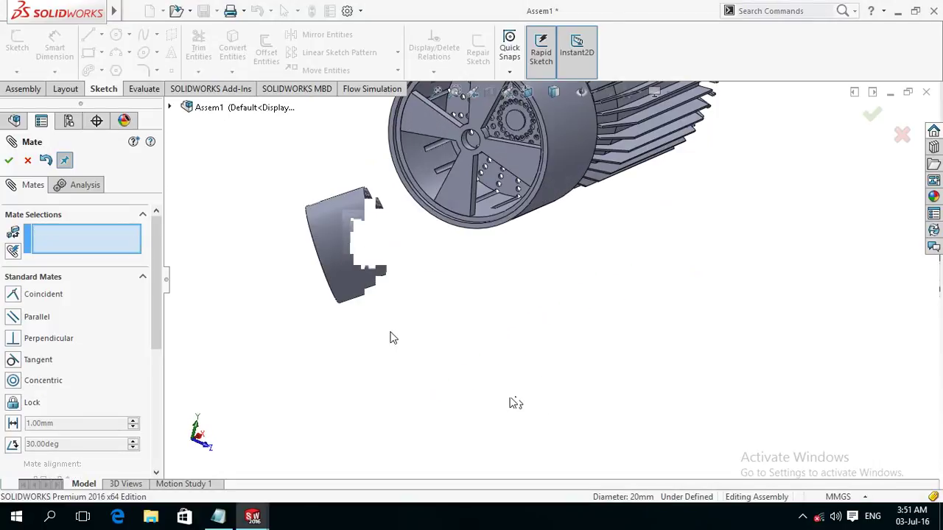
scroll(432, 269, down, 2)
scroll(463, 221, down, 2)
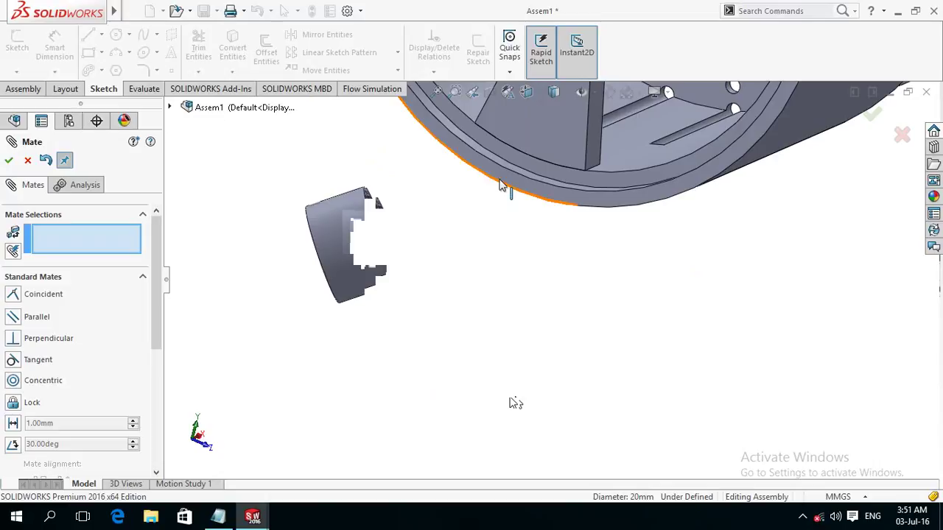
click(507, 199)
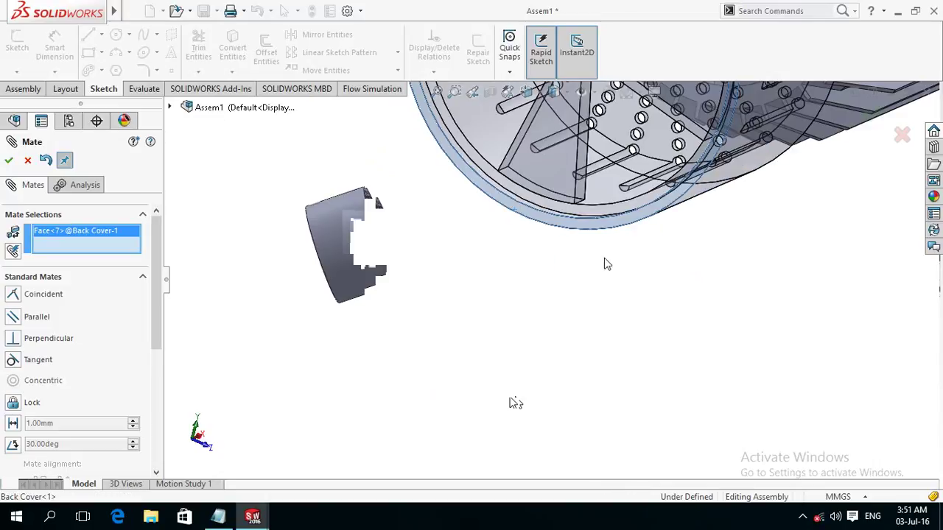
scroll(663, 278, up, 2)
scroll(728, 277, up, 1)
scroll(757, 293, up, 2)
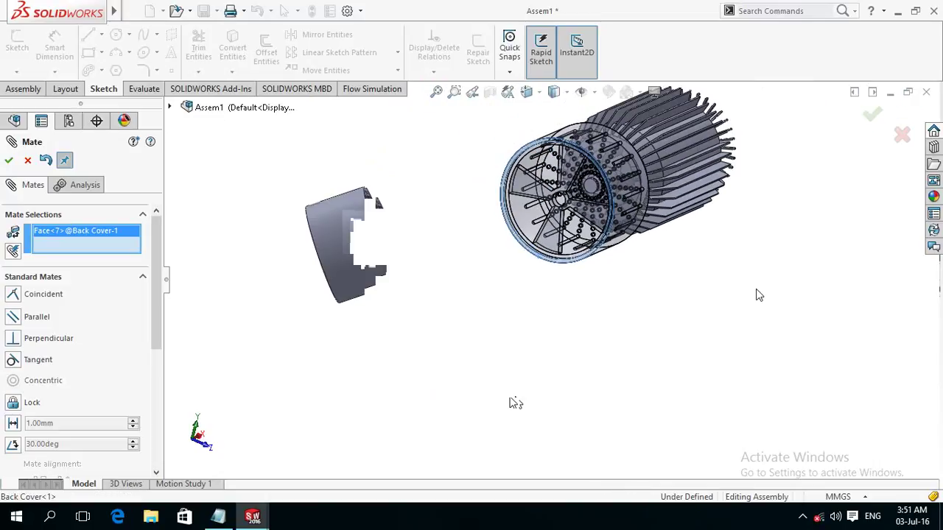
middle_drag(722, 300, 770, 234)
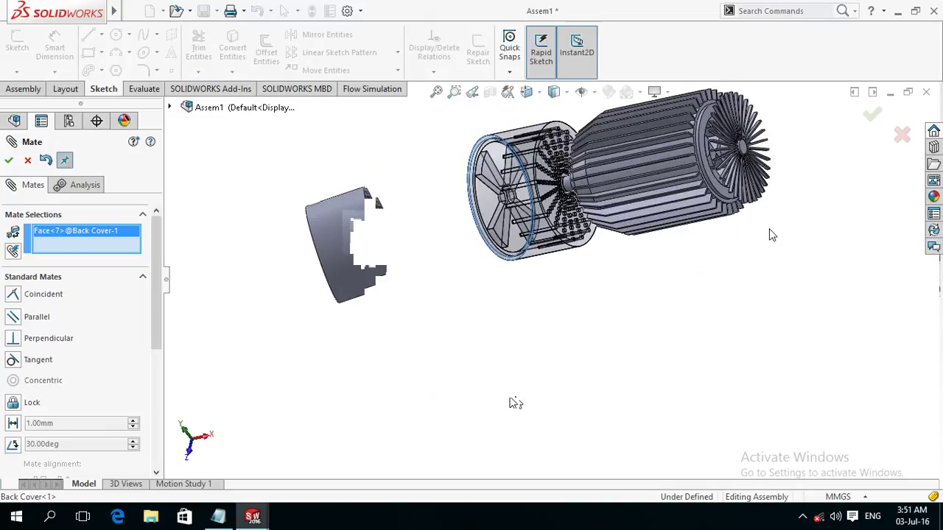
scroll(770, 234, down, 2)
scroll(758, 225, down, 2)
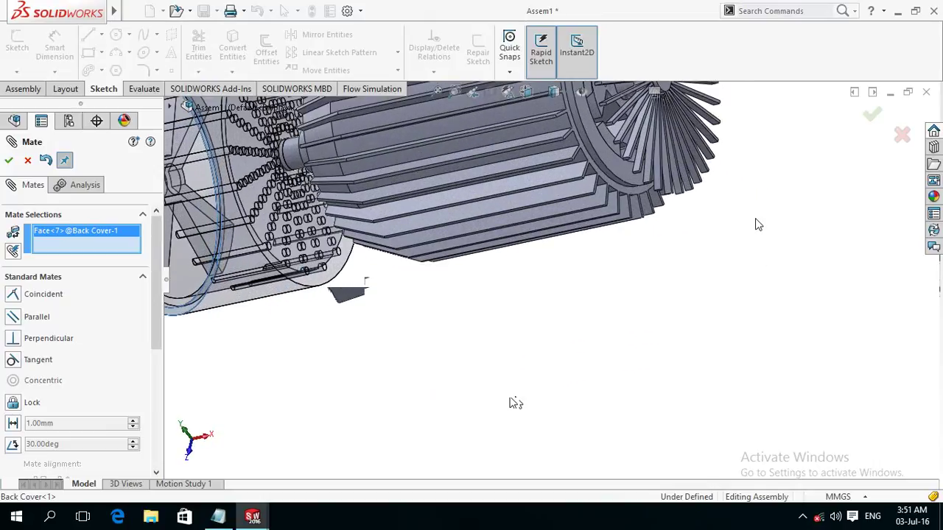
click(625, 191)
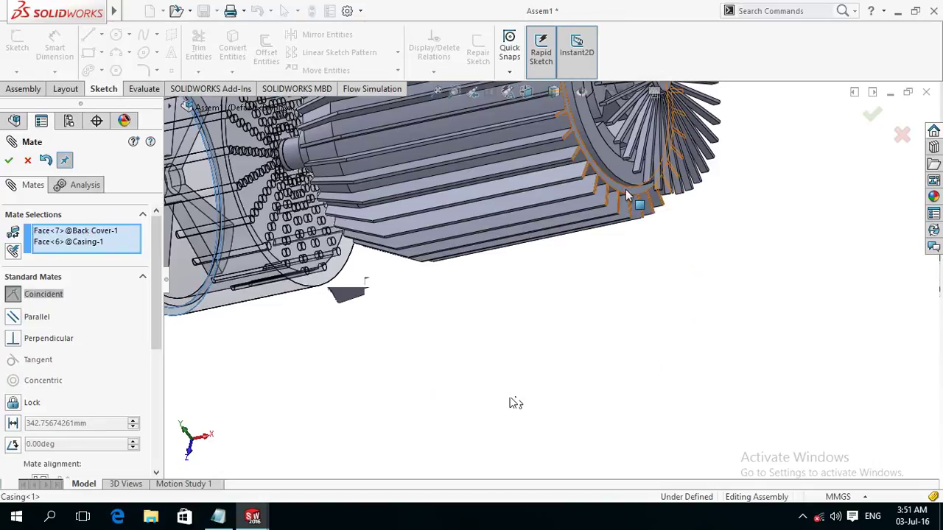
click(600, 317)
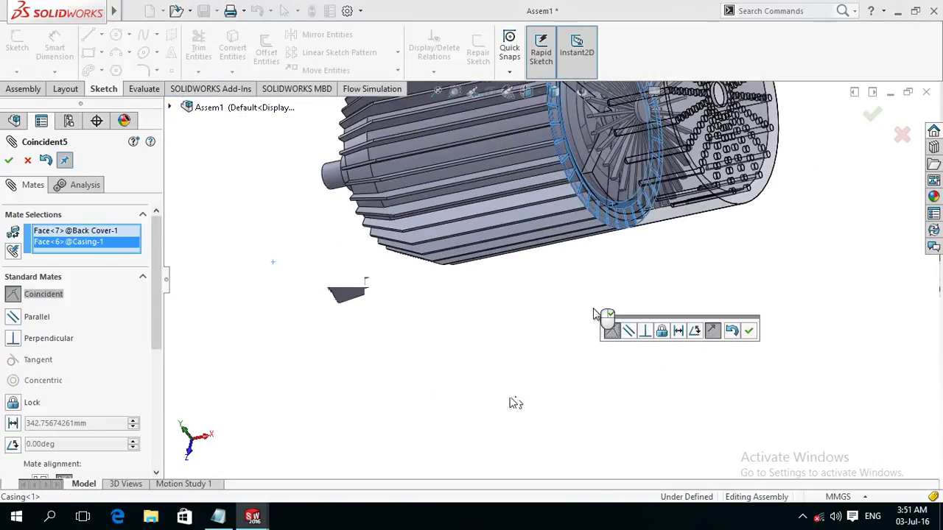
middle_drag(595, 314, 511, 339)
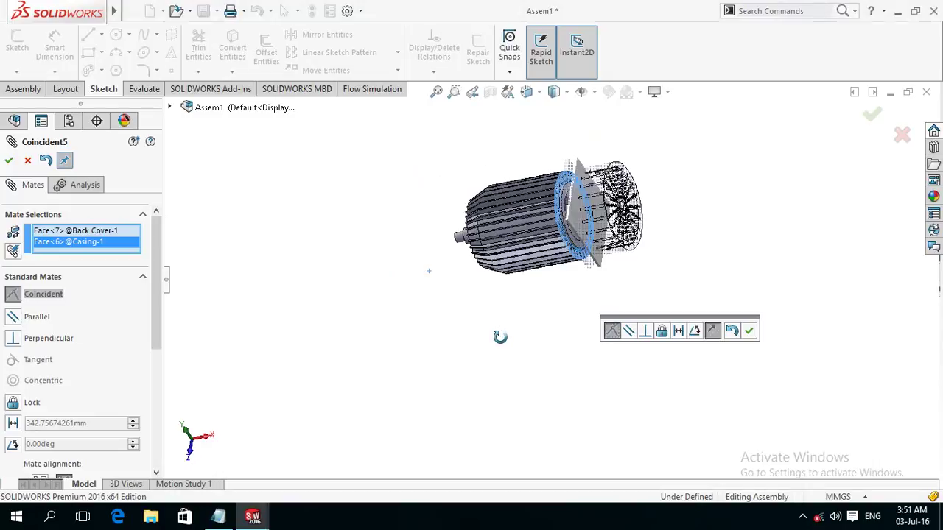
click(754, 337)
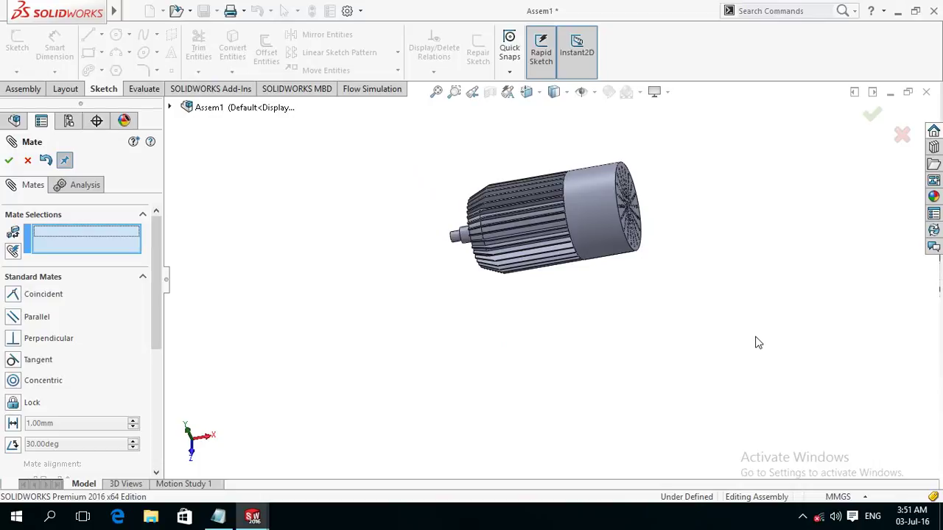
Close the Mate tool and orbit around the finished motor assembly
key(z)
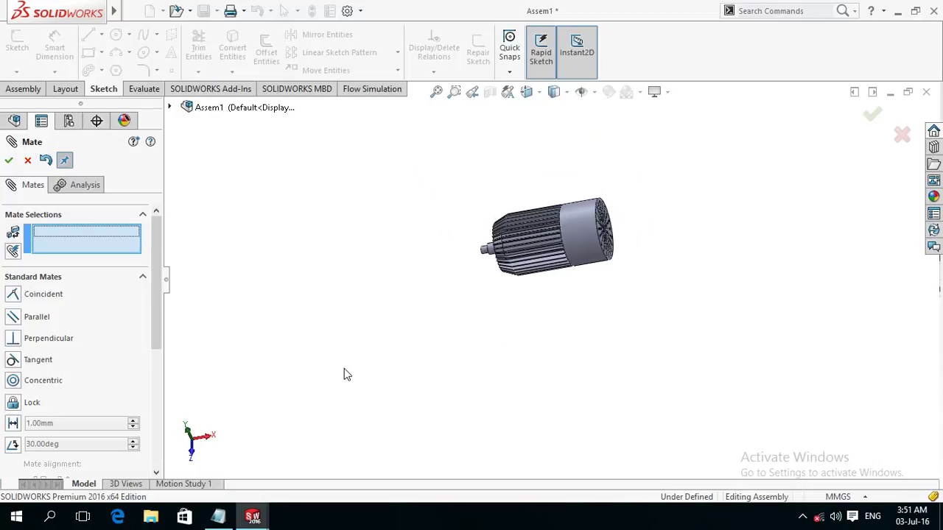
click(11, 162)
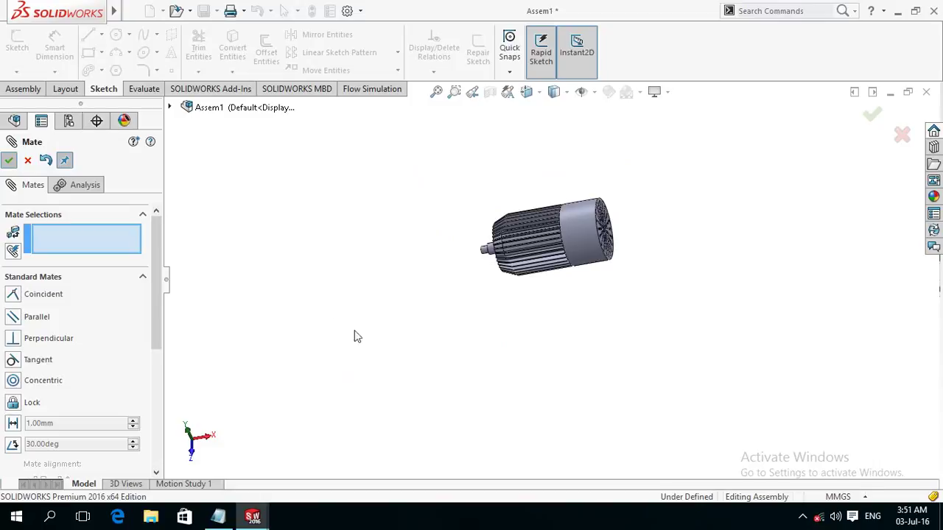
mouse_move(535, 352)
middle_down()
mouse_move(524, 326)
mouse_move(484, 315)
middle_up()
scroll(499, 301, down, 3)
scroll(527, 259, down, 2)
mouse_move(538, 247)
middle_down()
mouse_move(484, 257)
mouse_move(511, 263)
mouse_move(526, 252)
middle_up()
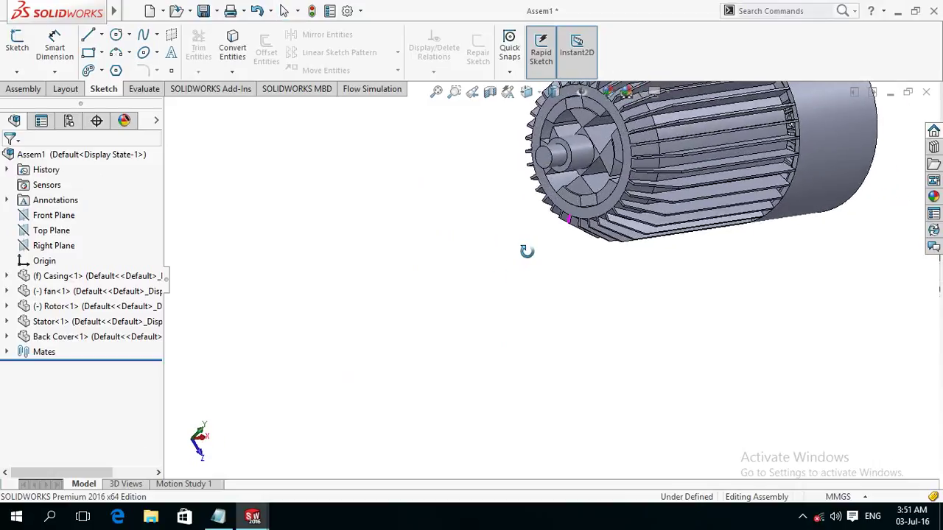
Start a sketch on the casing's front ring face and view it face-on
click(548, 193)
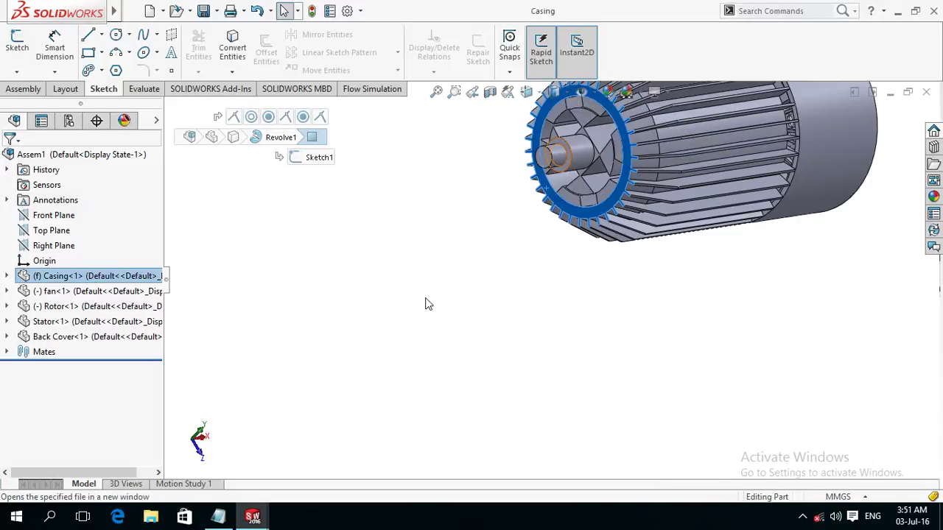
scroll(424, 313, up, 2)
middle_drag(427, 311, 517, 332)
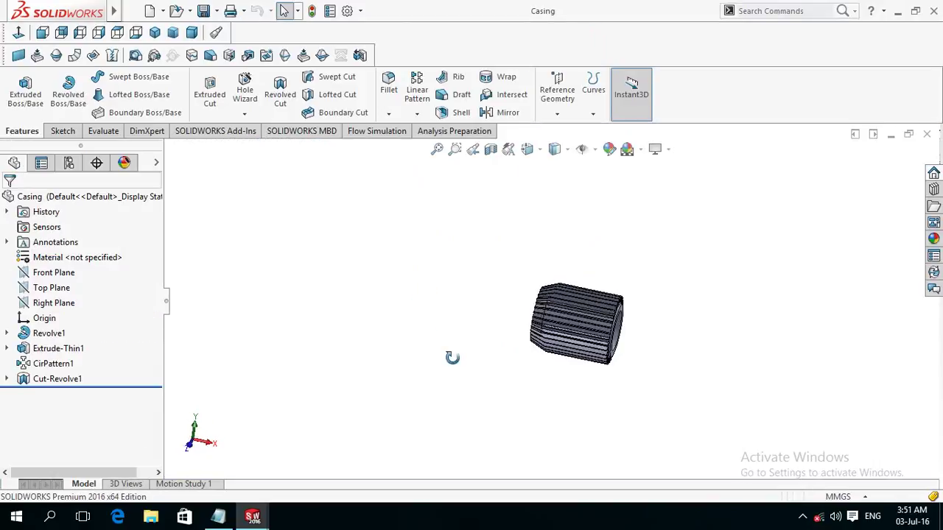
scroll(517, 332, down, 4)
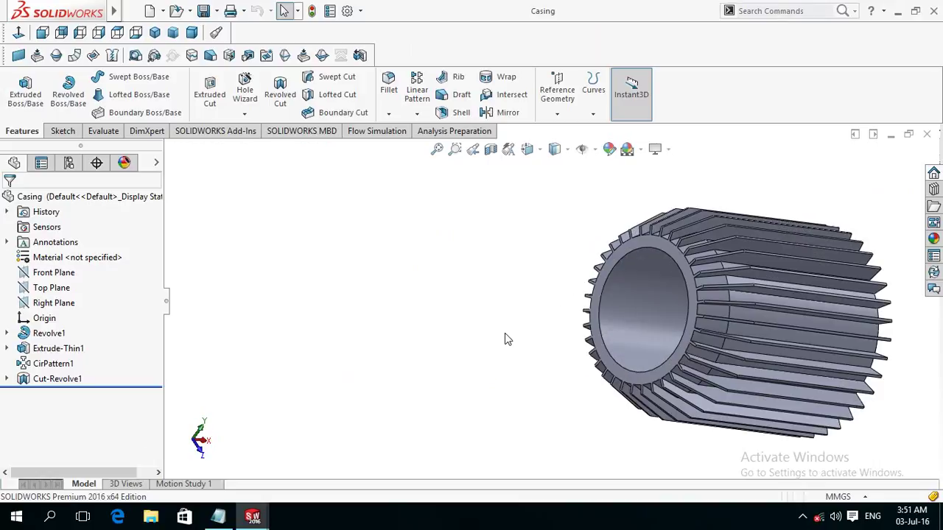
click(597, 335)
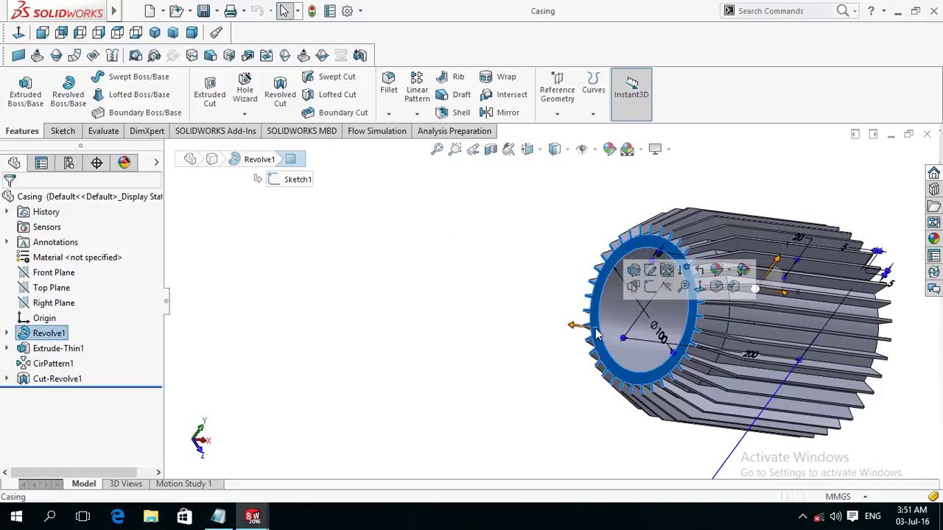
click(650, 288)
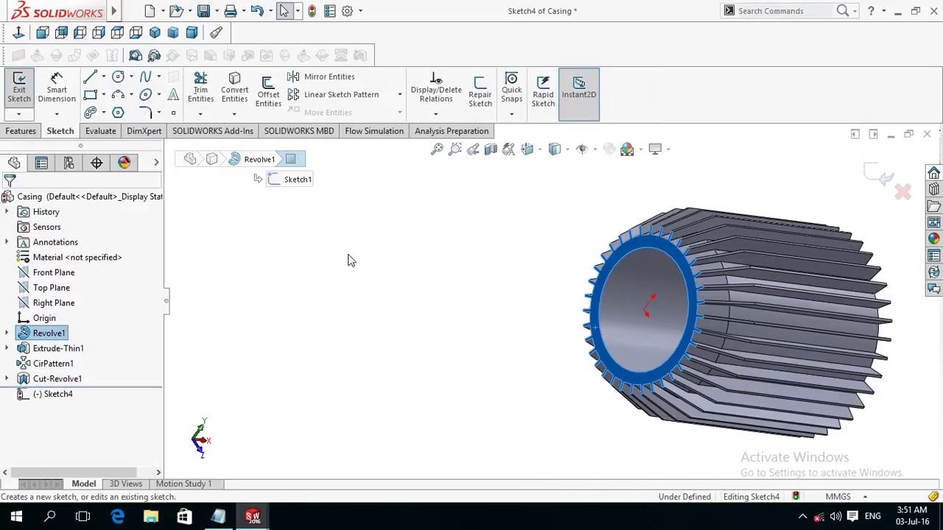
click(20, 34)
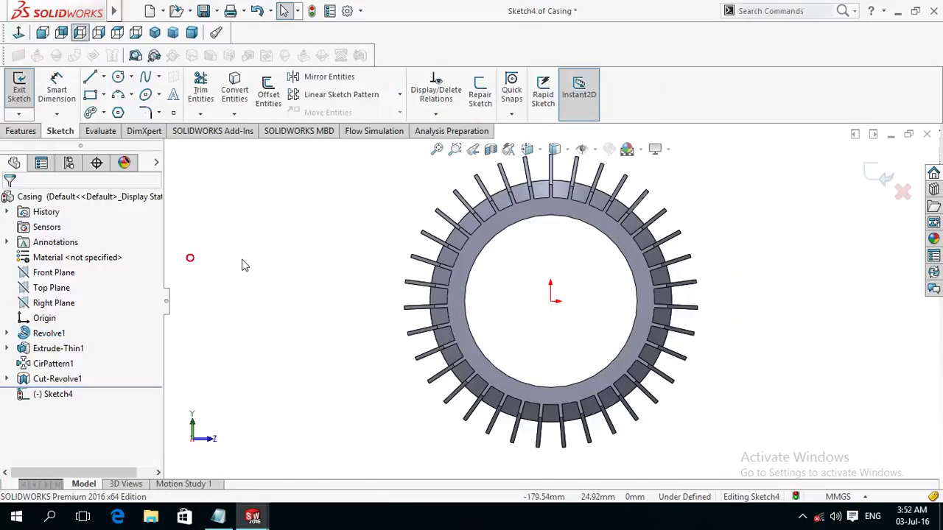
Draw circles centred on the sketch origin
click(118, 78)
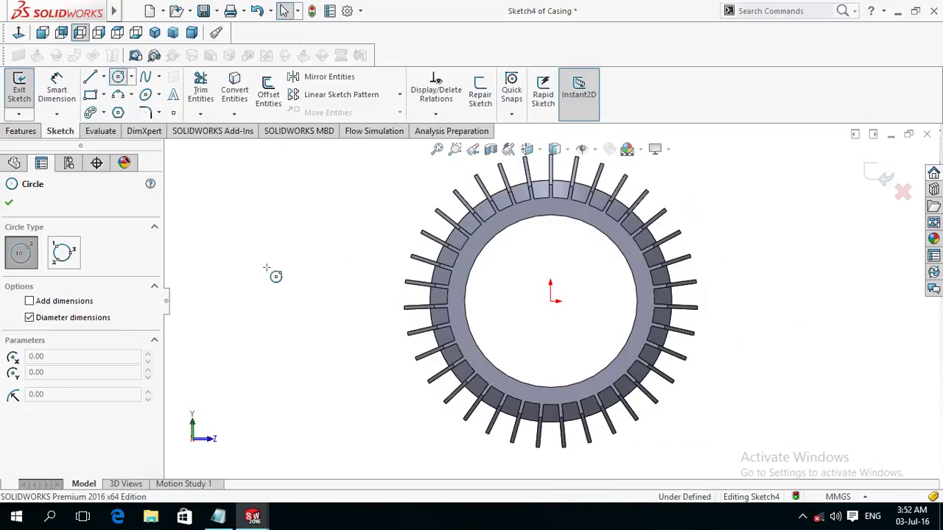
click(550, 301)
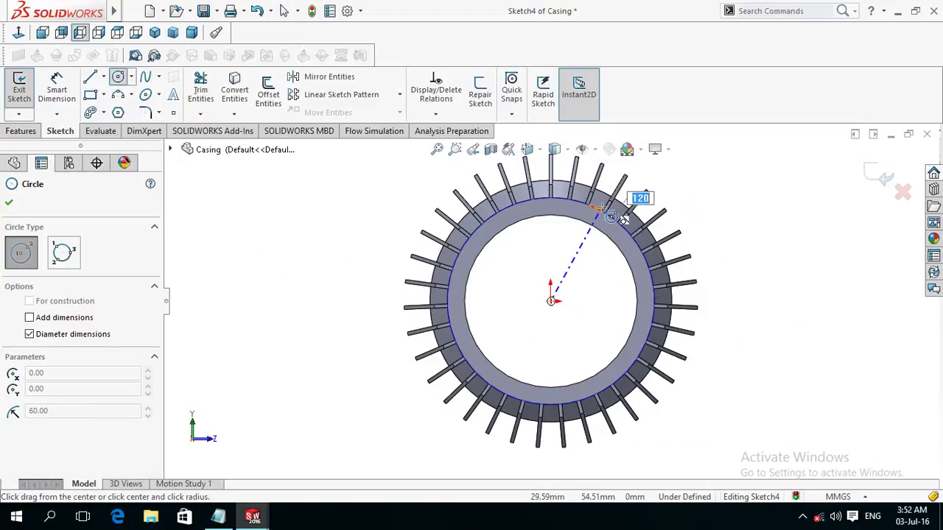
click(597, 211)
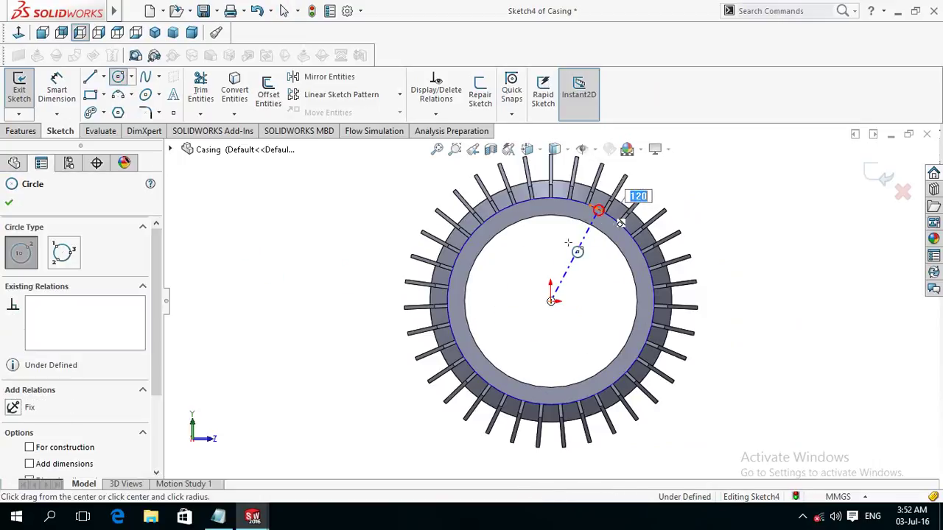
click(550, 301)
click(559, 280)
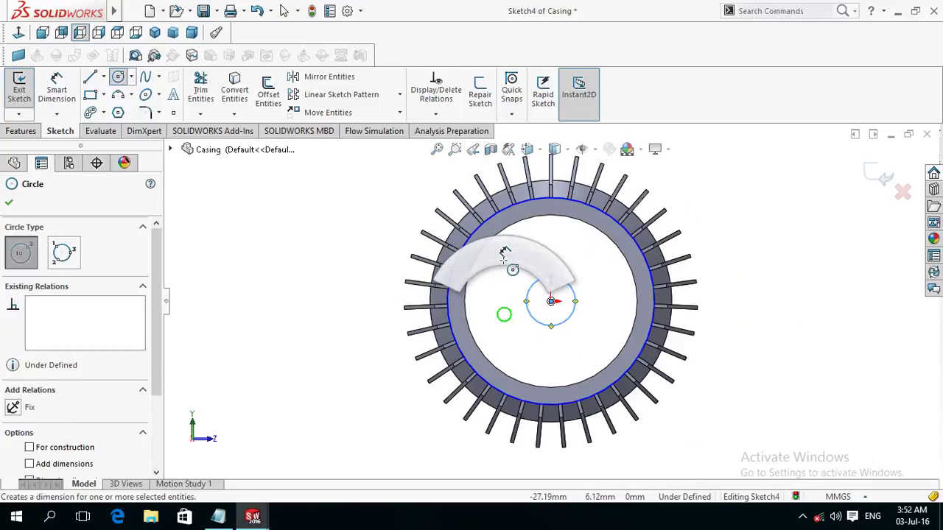
Dimension the small centred circle's diameter to 20 mm
right_drag(505, 315, 508, 272)
click(545, 324)
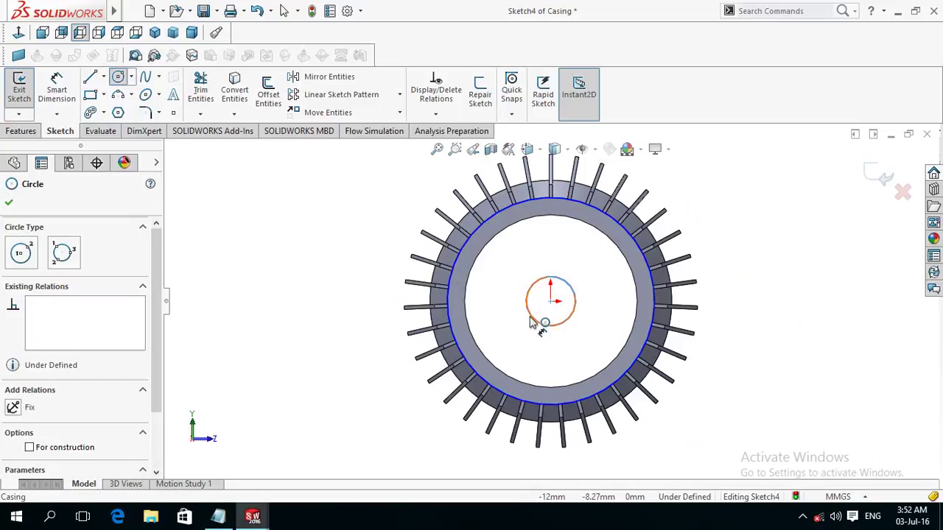
click(515, 344)
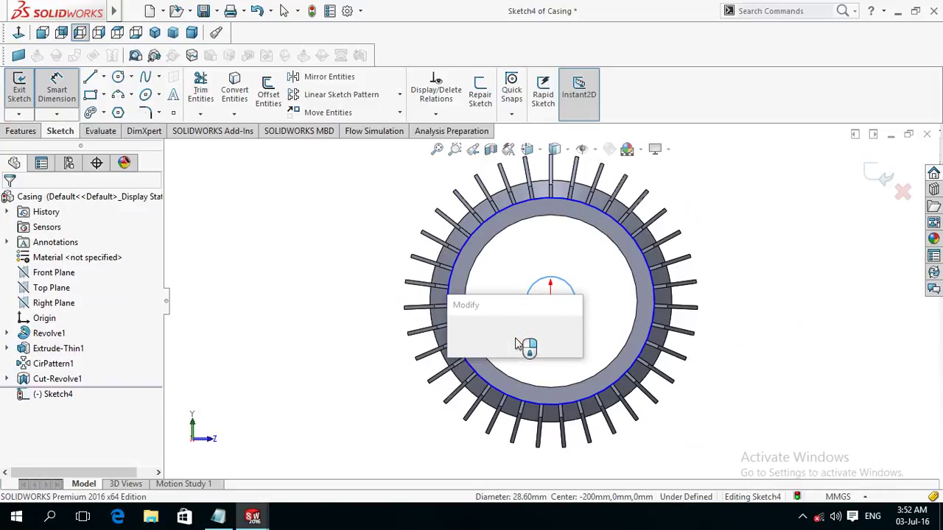
text(28.60053473mm)
text(20)
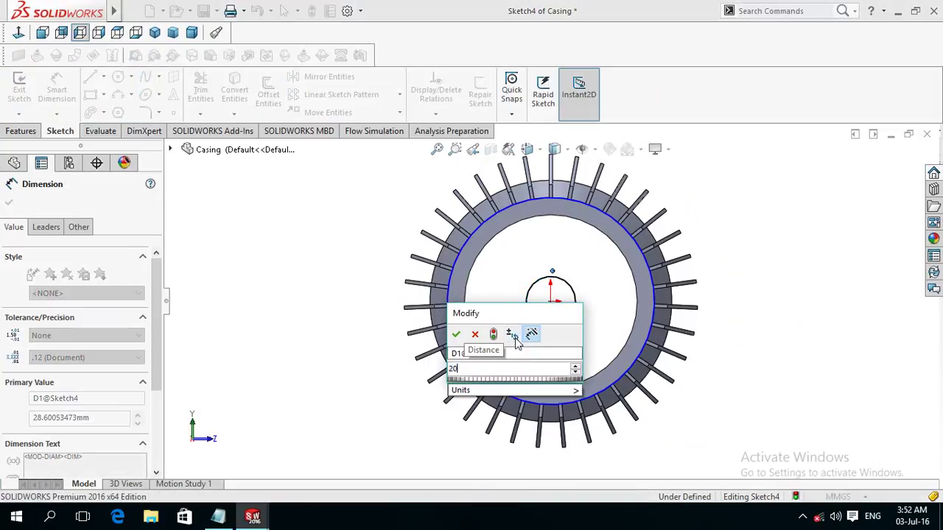
key(Return)
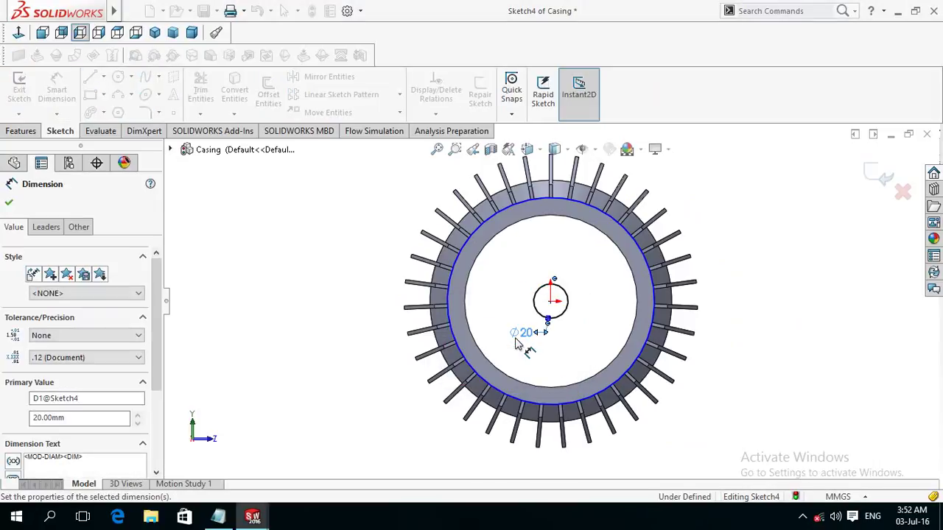
mouse_move(517, 343)
middle_down()
mouse_move(488, 352)
mouse_move(394, 343)
middle_up()
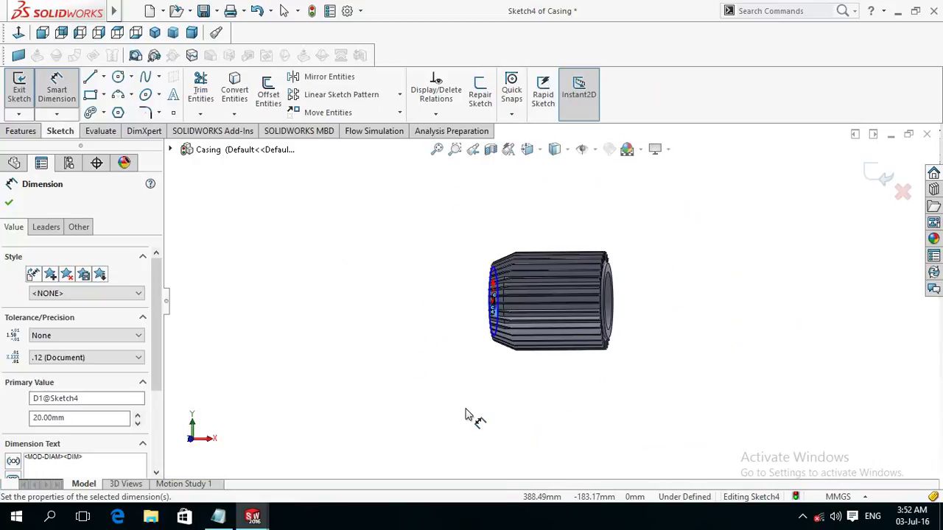
click(8, 202)
click(19, 131)
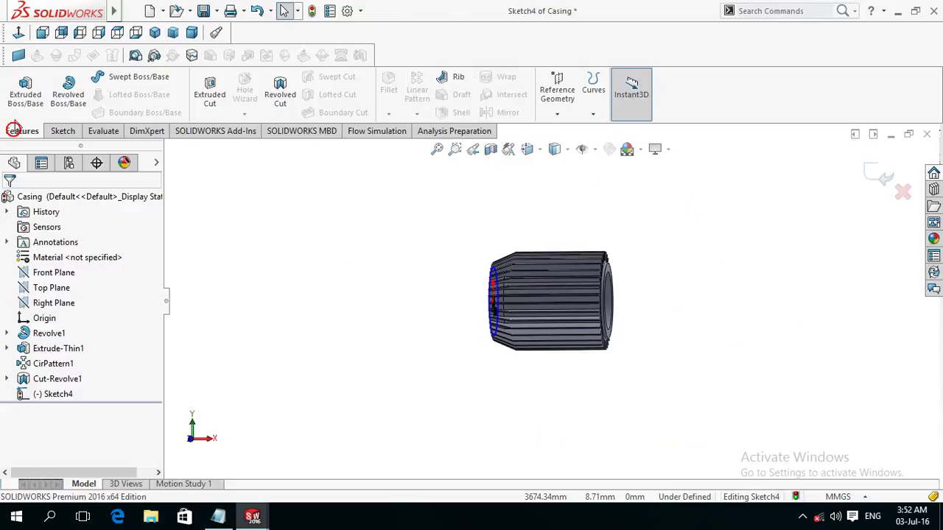
Extrude the circle 3 mm as a boss, then view the updated motor assembly
click(25, 89)
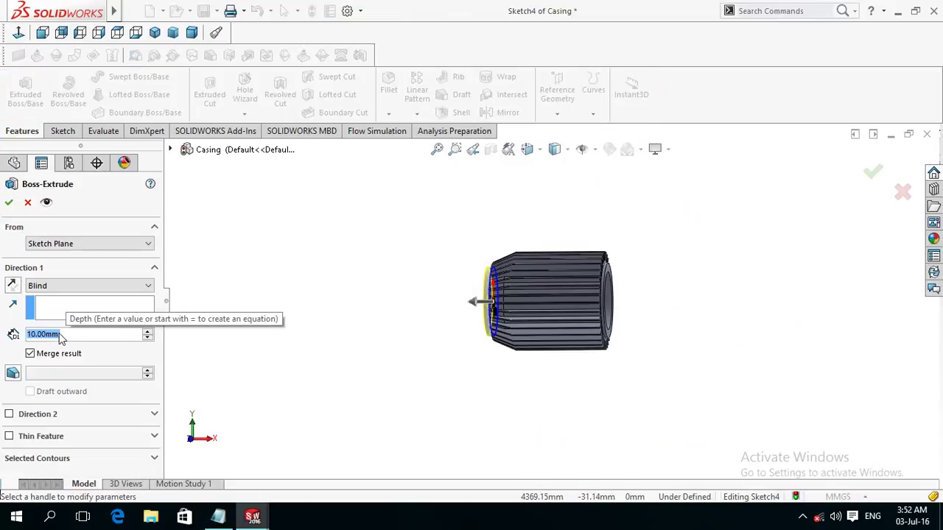
text(3)
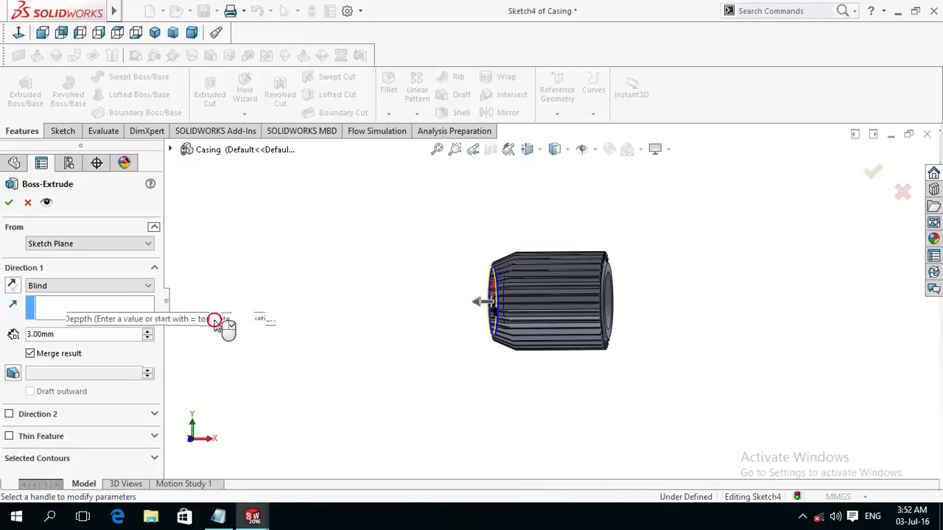
click(9, 203)
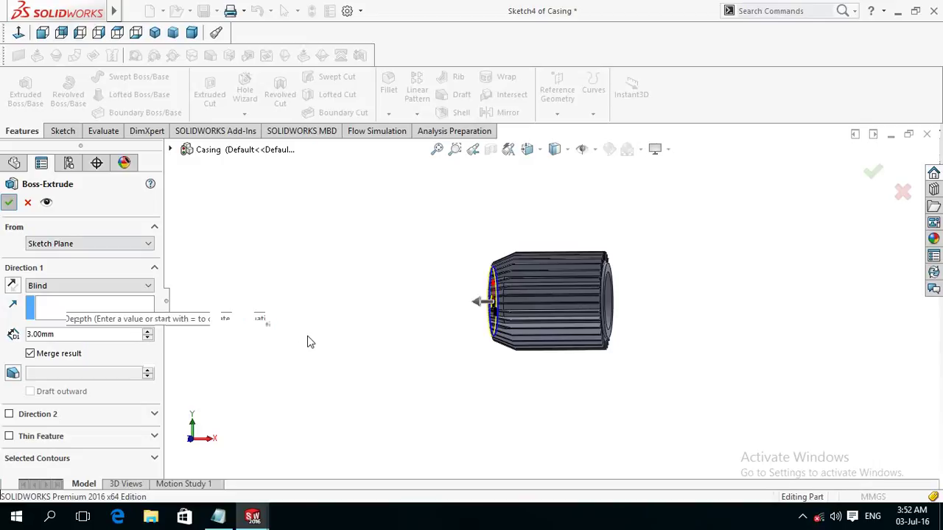
mouse_move(307, 337)
middle_down()
mouse_move(400, 344)
mouse_move(351, 335)
mouse_move(328, 342)
middle_up()
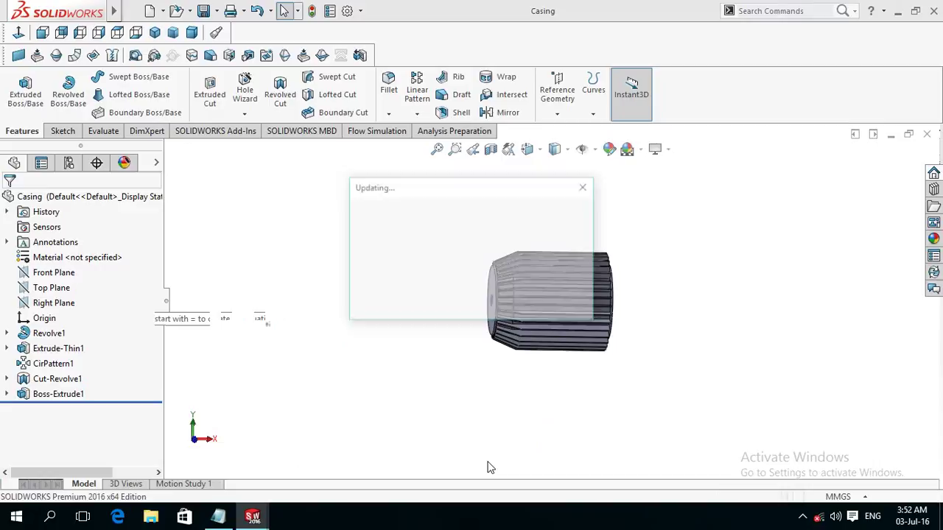
key(f)
mouse_move(506, 364)
middle_down()
mouse_move(568, 346)
mouse_move(497, 319)
mouse_move(602, 333)
mouse_move(528, 331)
mouse_move(549, 336)
mouse_move(647, 301)
middle_up()
Open the Back Cover part alone and select Sketch1 under Revolve1
click(653, 254)
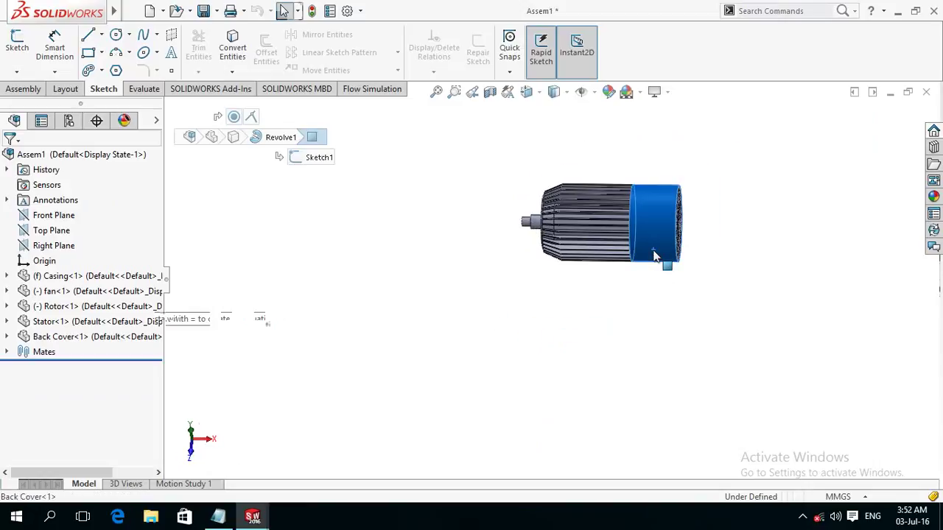
click(691, 173)
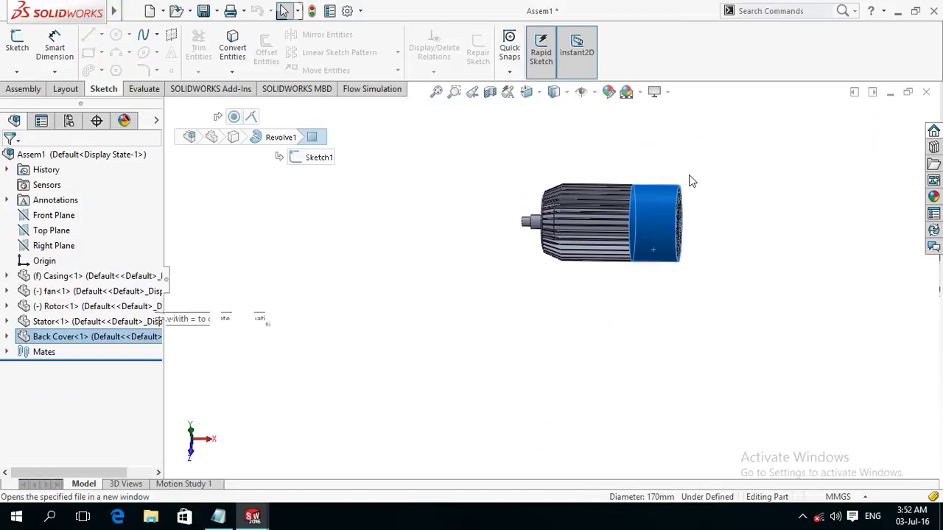
mouse_move(411, 311)
middle_down()
mouse_move(437, 321)
mouse_move(362, 309)
mouse_move(420, 336)
mouse_move(381, 359)
middle_up()
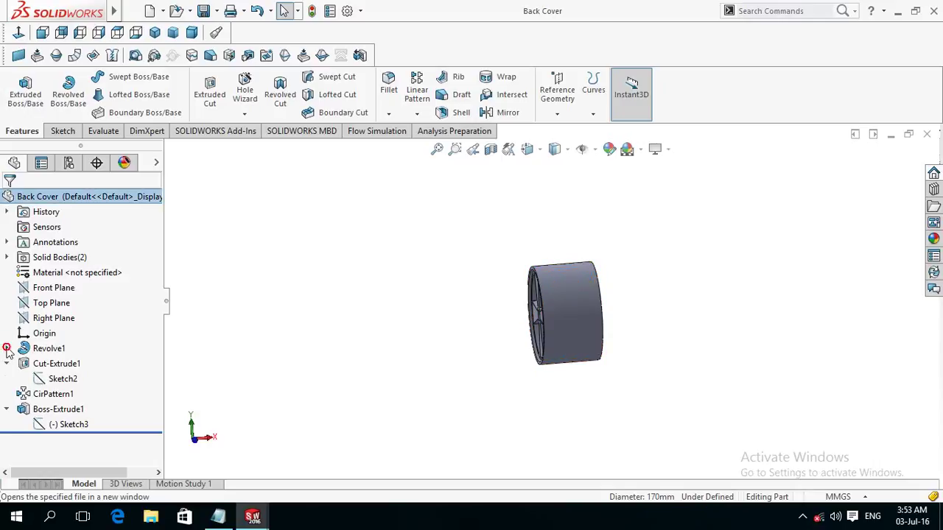
click(7, 349)
click(38, 363)
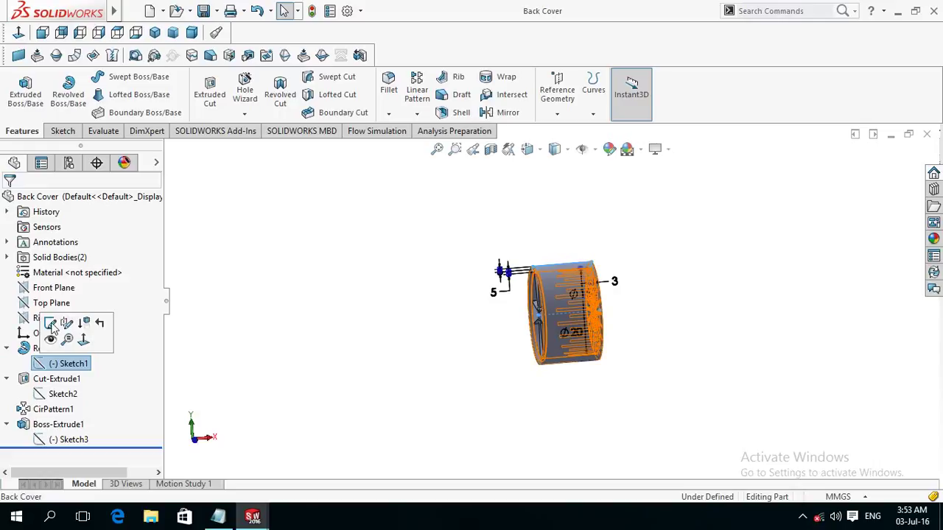
Edit Sketch1 and dimension the short step line to 5 mm
click(50, 325)
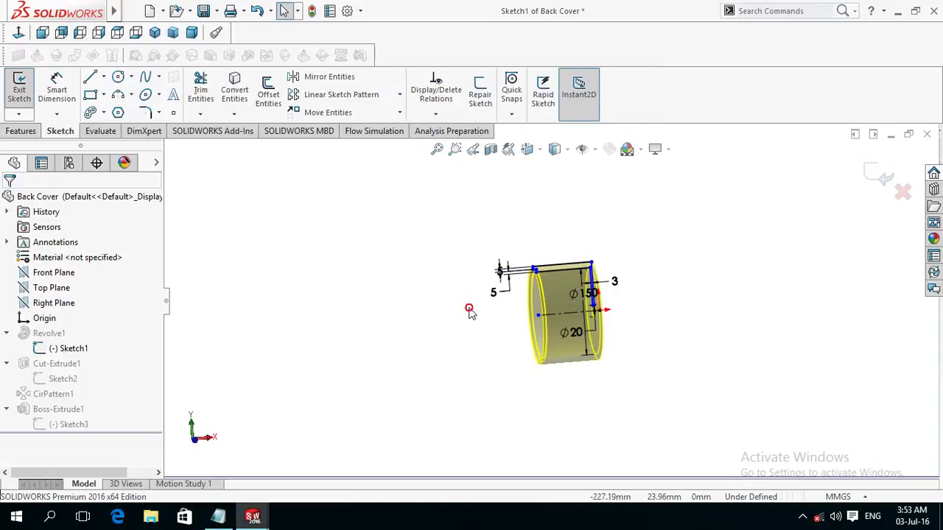
right_drag(425, 363, 431, 199)
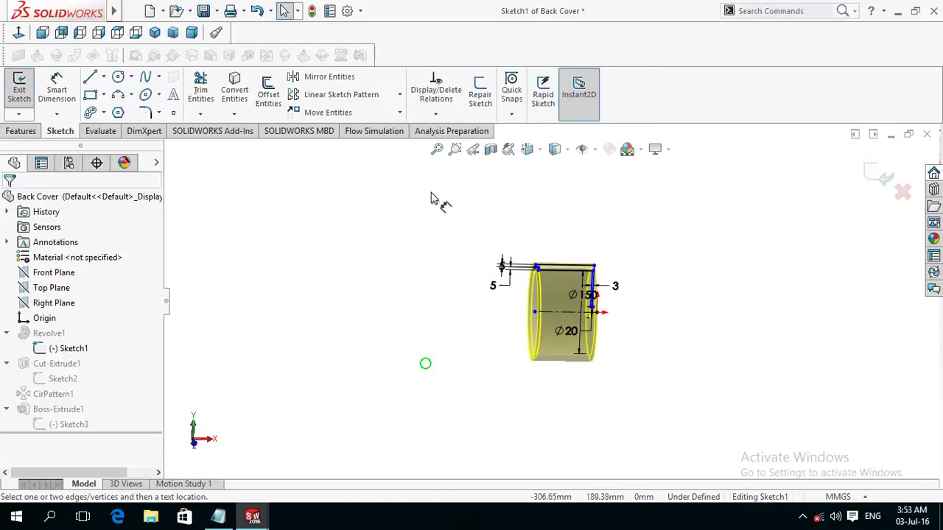
scroll(610, 235, down, 2)
scroll(520, 267, down, 3)
scroll(514, 269, down, 3)
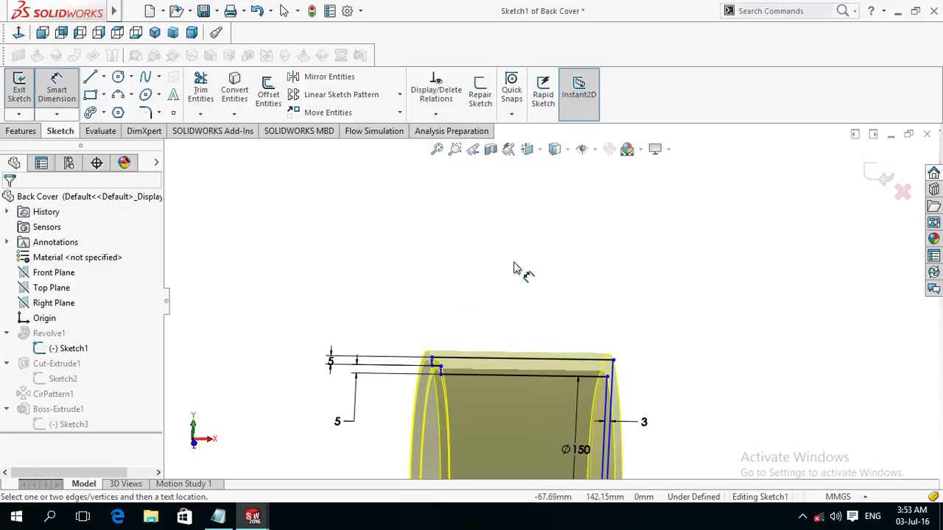
scroll(516, 269, down, 1)
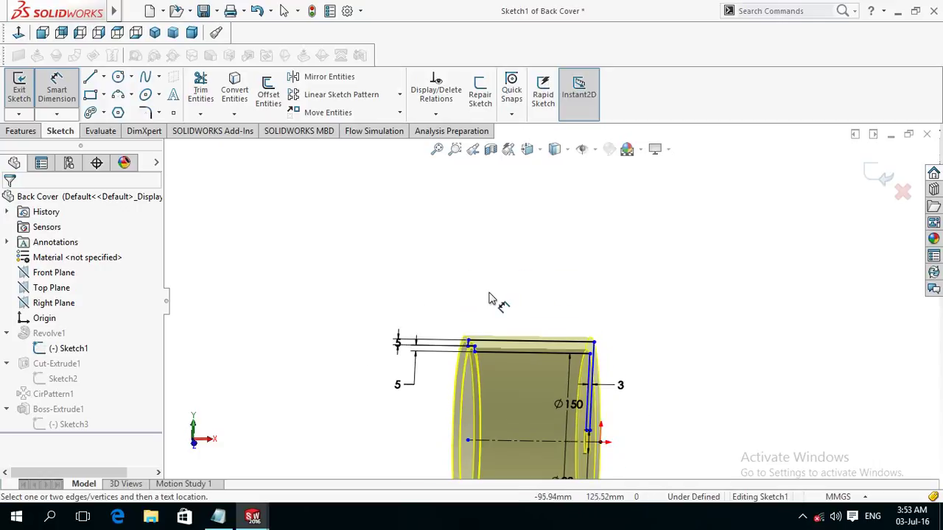
scroll(475, 309, down, 2)
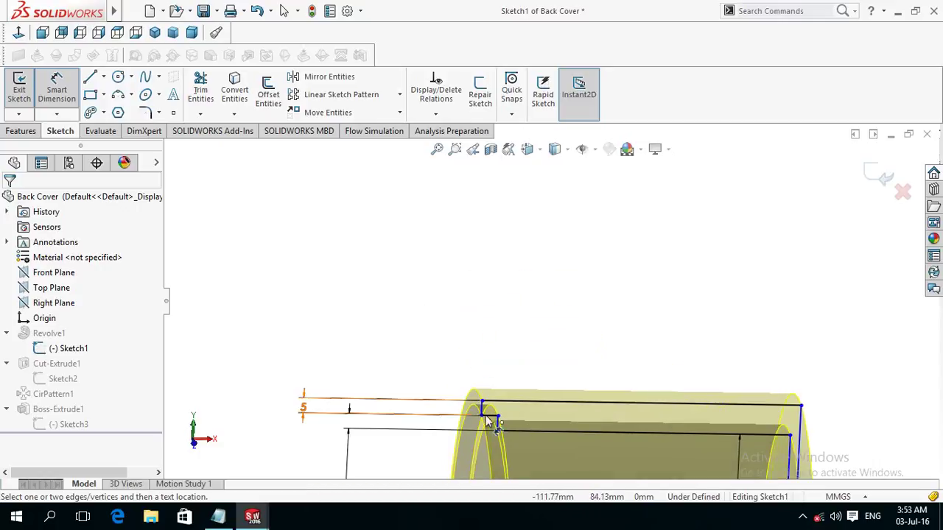
click(492, 420)
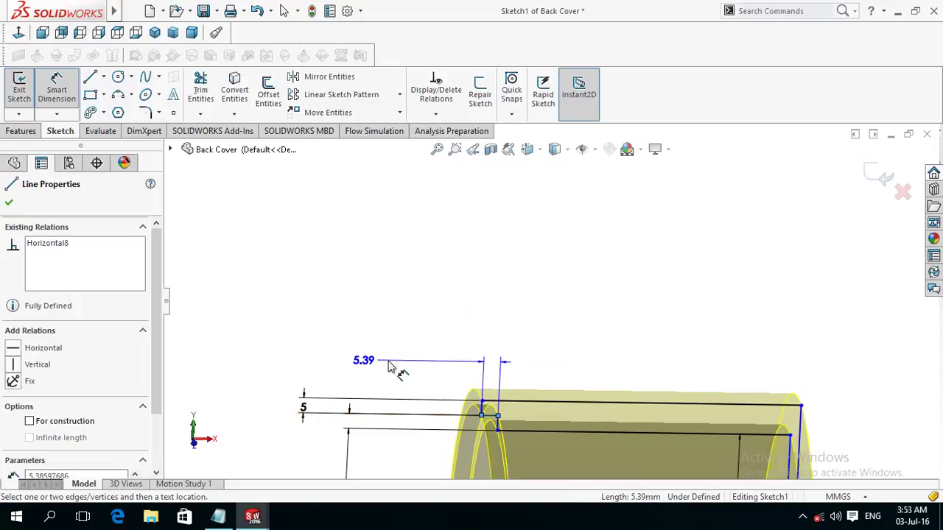
click(391, 368)
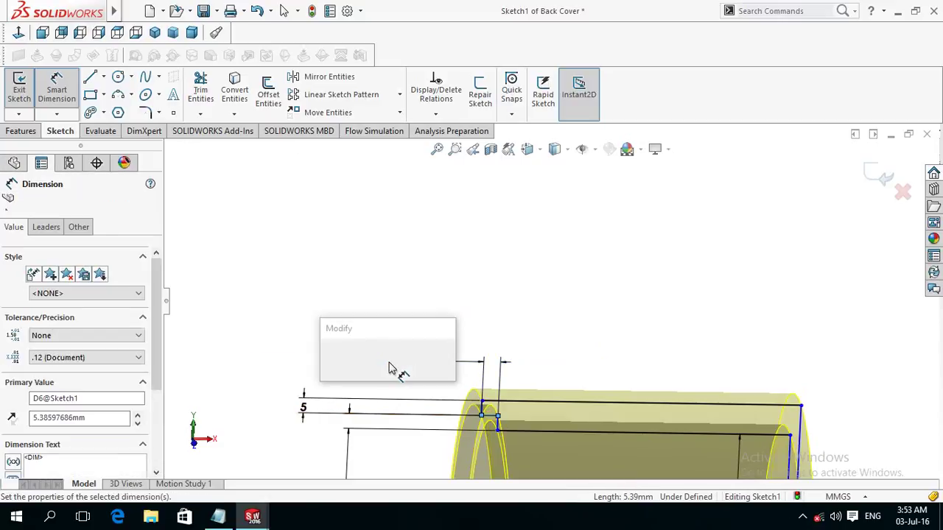
text(6)
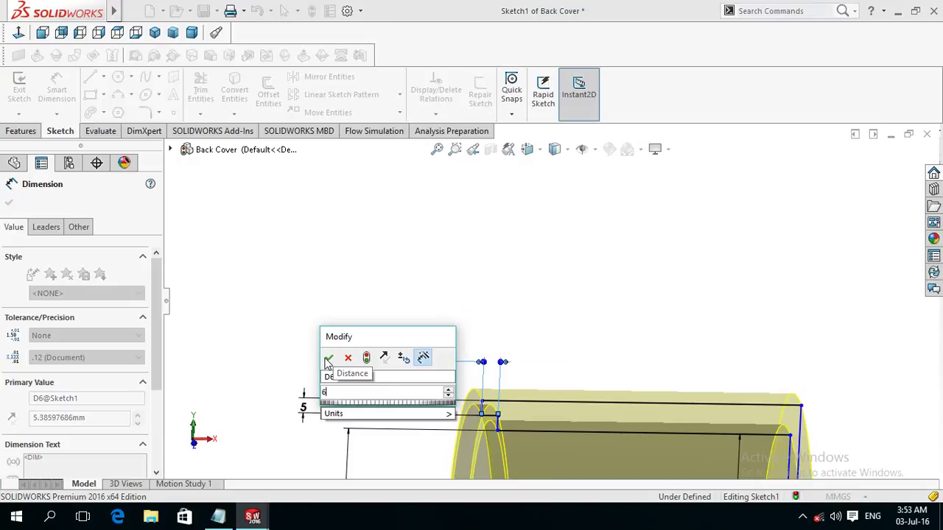
click(329, 359)
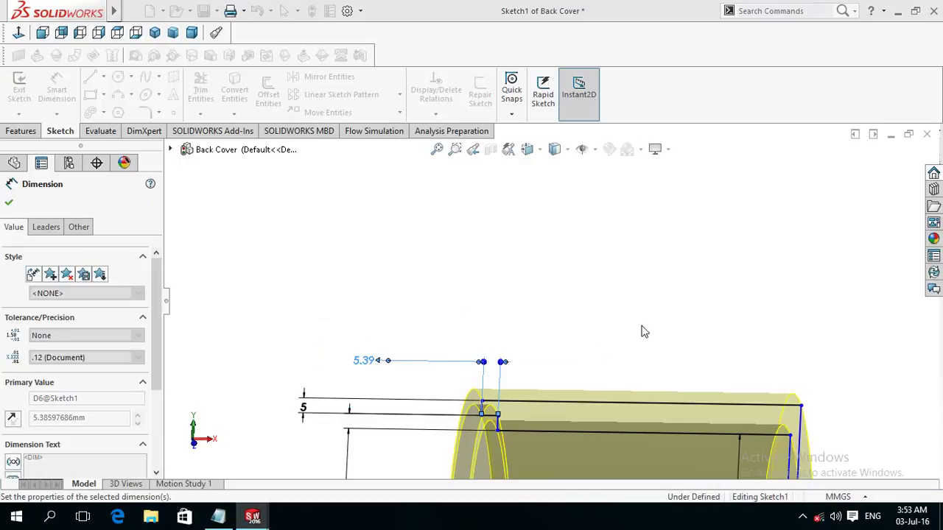
Dimension the top line to 40 mm and exit the sketch
scroll(681, 326, up, 1)
scroll(681, 326, up, 1)
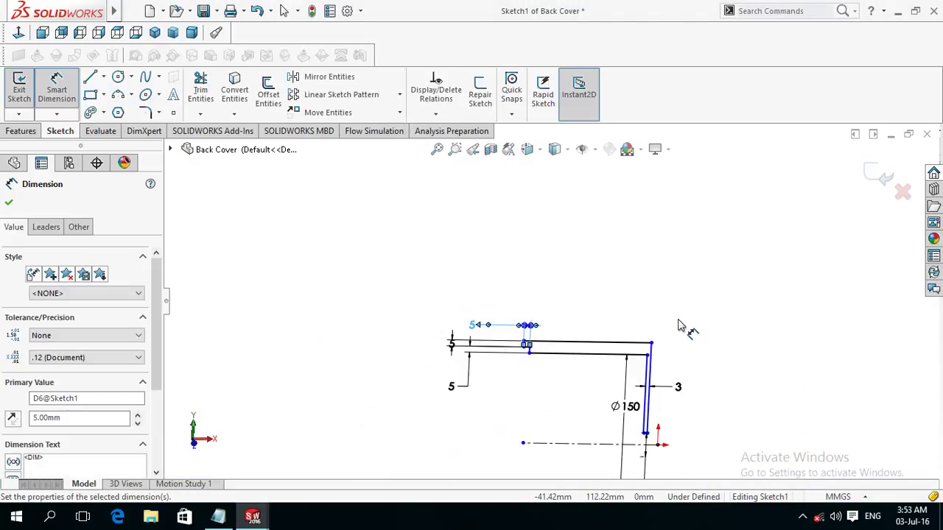
scroll(679, 326, up, 1)
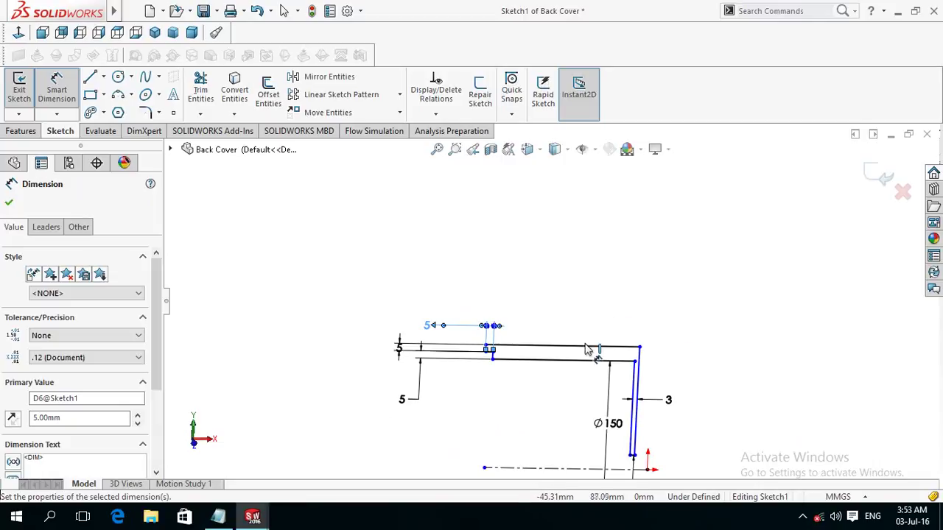
click(589, 347)
click(597, 318)
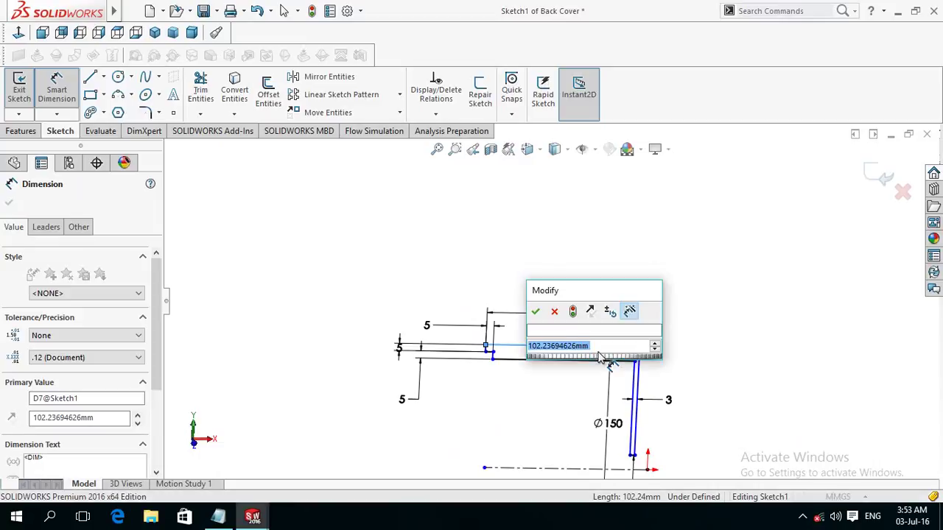
text(40)
click(536, 311)
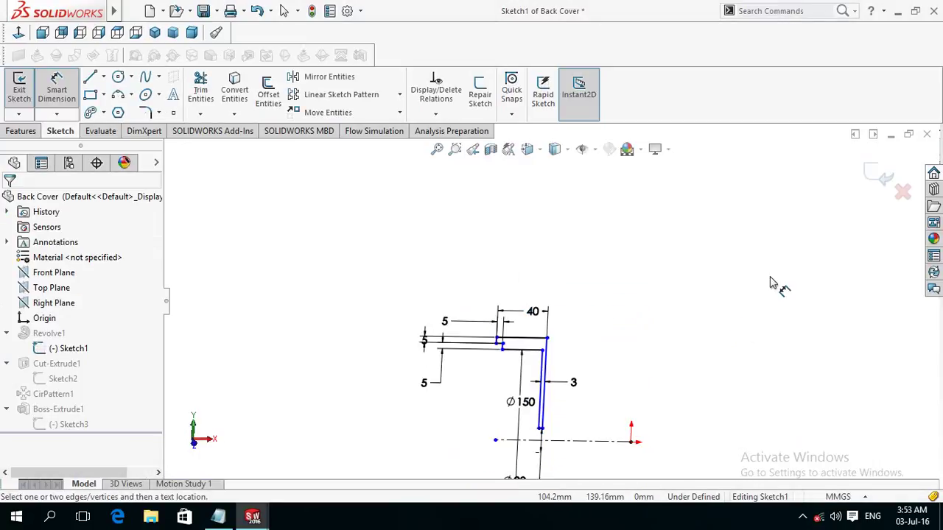
click(880, 181)
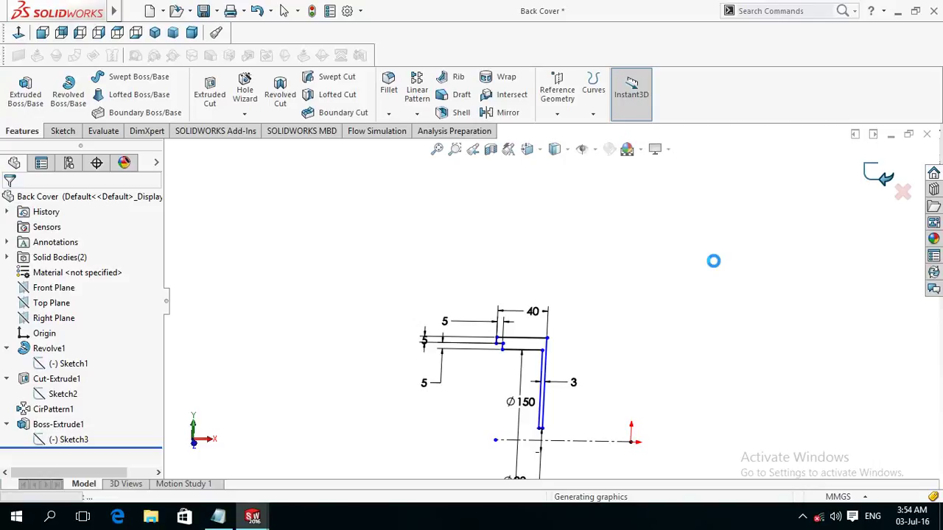
Leave the rebuilt Back Cover part, bring up the Assem1 motor assembly, and select the Back Cover in it
mouse_move(608, 310)
middle_down()
mouse_move(662, 336)
mouse_move(669, 358)
mouse_move(618, 372)
mouse_move(648, 364)
mouse_move(589, 427)
middle_up()
scroll(567, 455, up, 2)
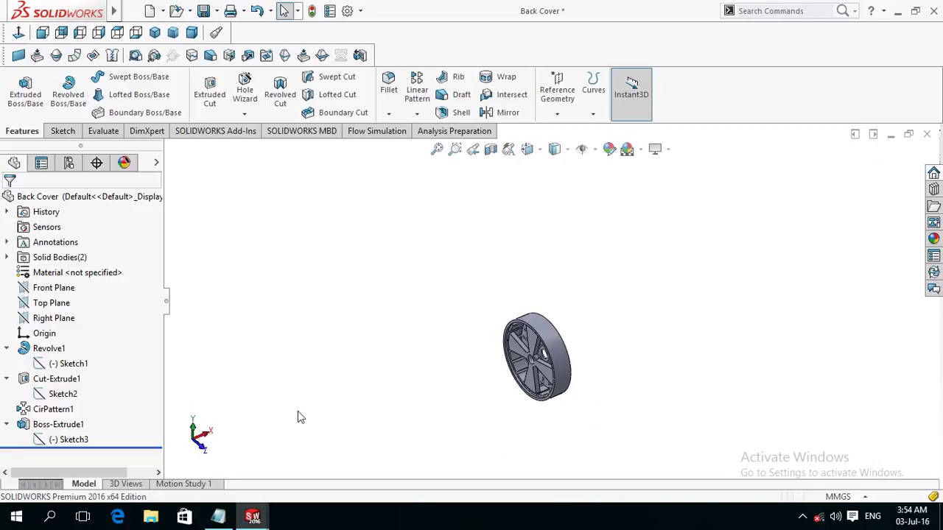
mouse_move(252, 517)
click(475, 451)
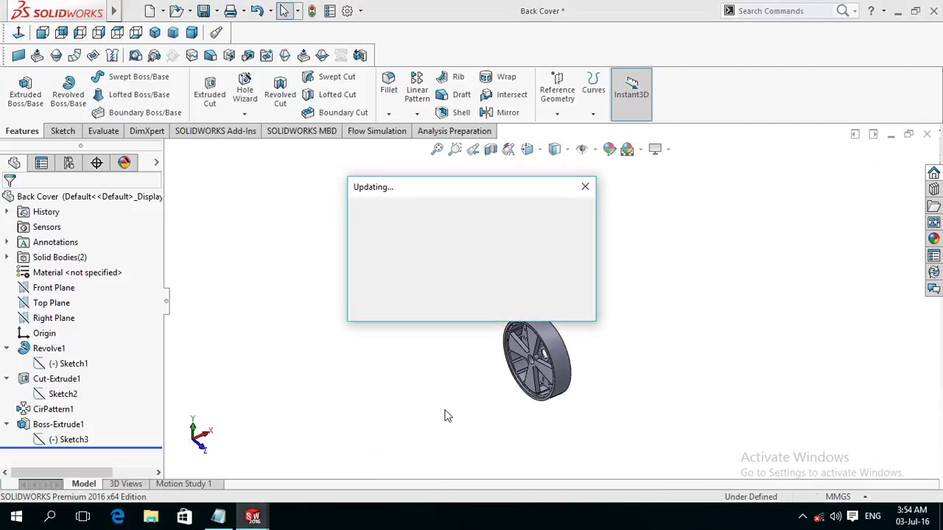
mouse_move(479, 332)
middle_down()
mouse_move(534, 332)
mouse_move(526, 282)
middle_up()
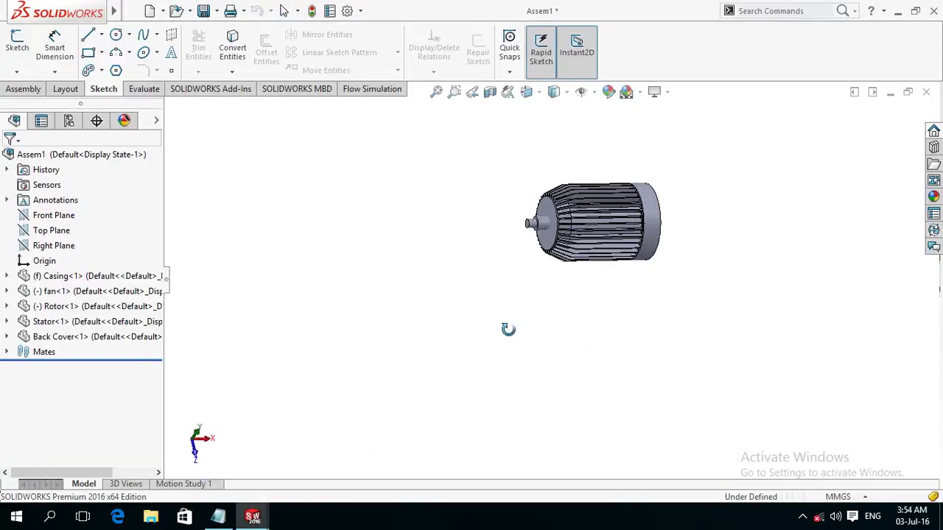
scroll(517, 263, down, 3)
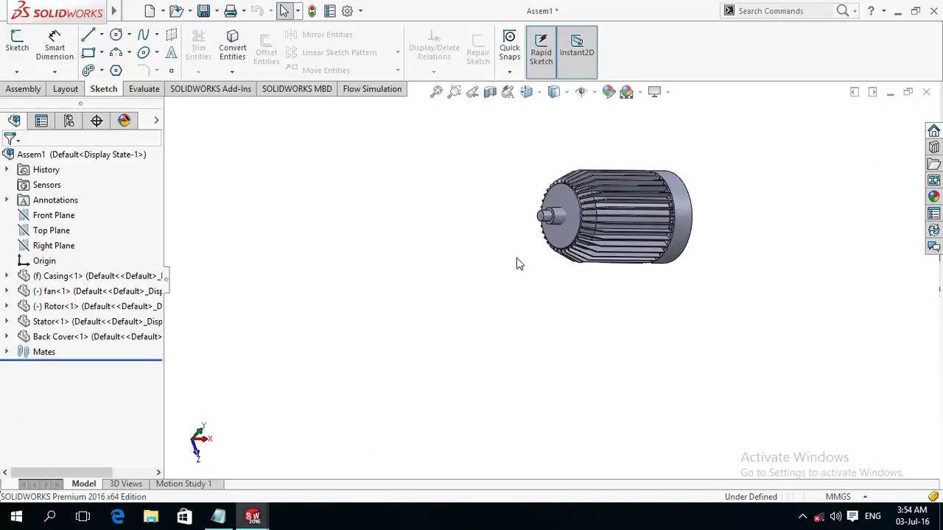
scroll(516, 263, up, 2)
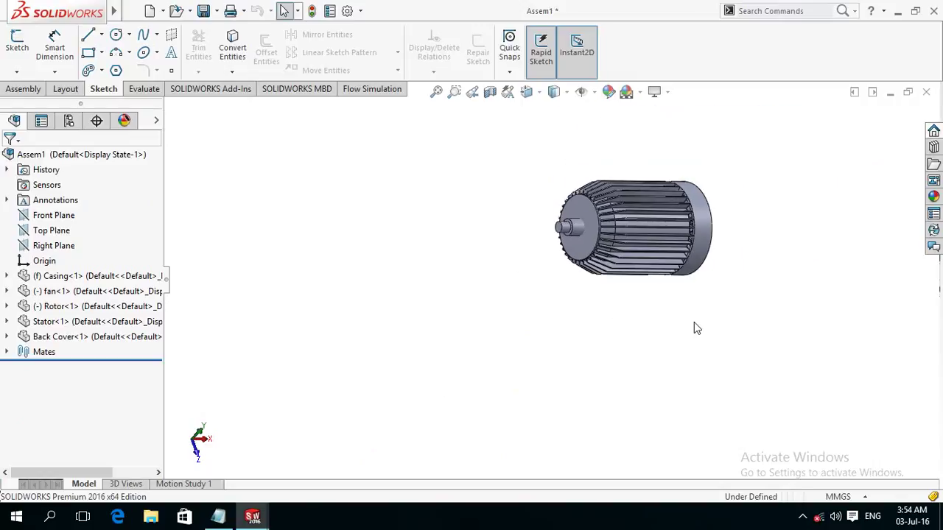
mouse_move(696, 321)
middle_down()
mouse_move(656, 331)
mouse_move(685, 357)
middle_up()
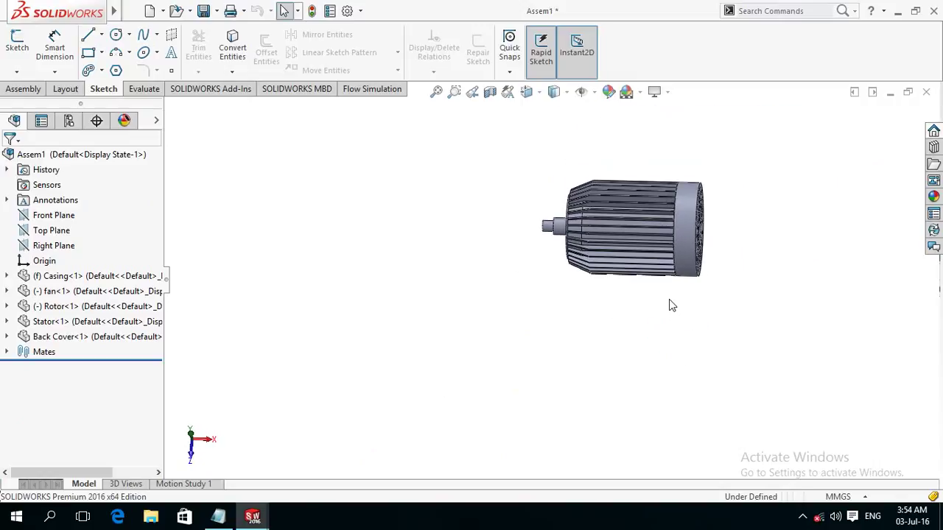
click(696, 274)
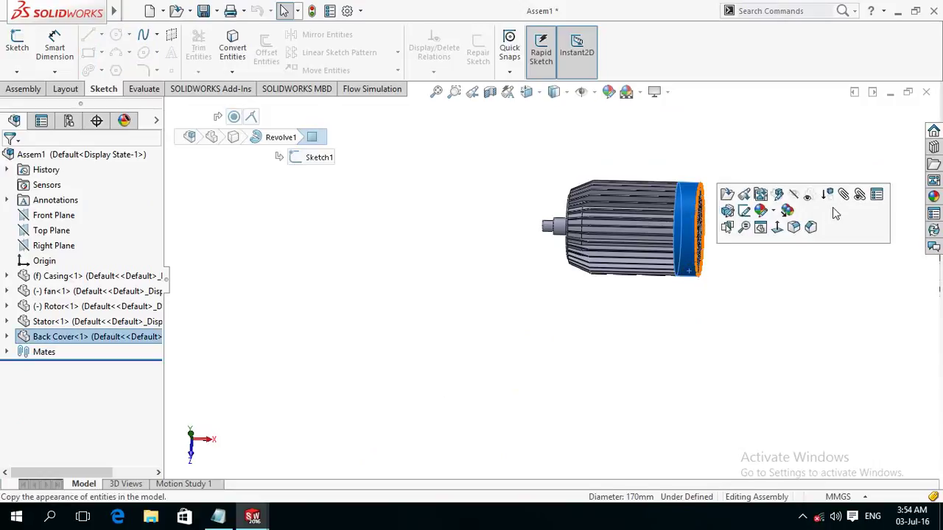
Give the Back Cover component a cyan (R 0, G 255, B 255) appearance in the assembly
click(766, 214)
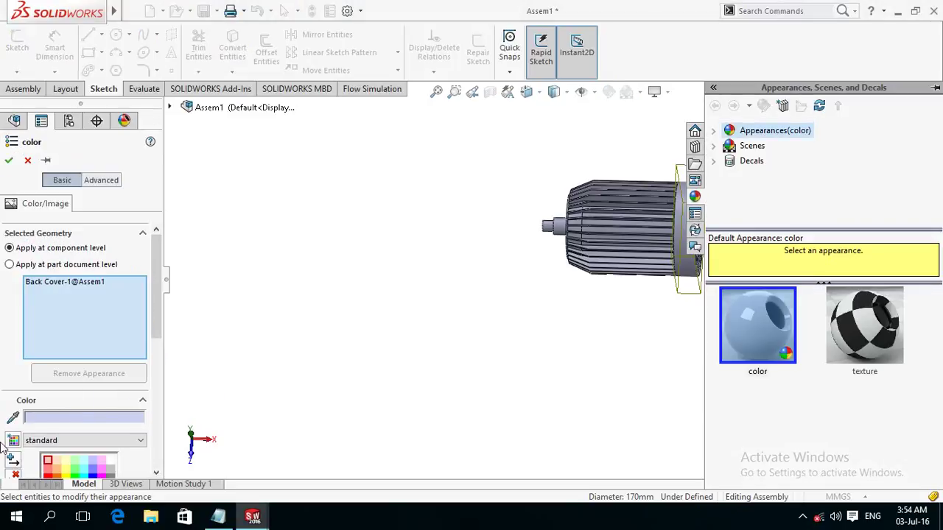
scroll(2, 418, down, 3)
click(84, 340)
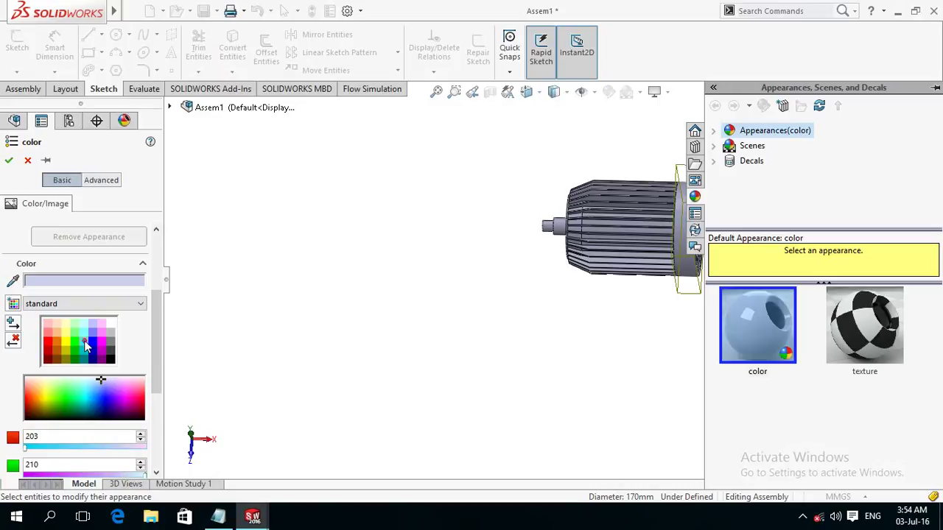
click(8, 162)
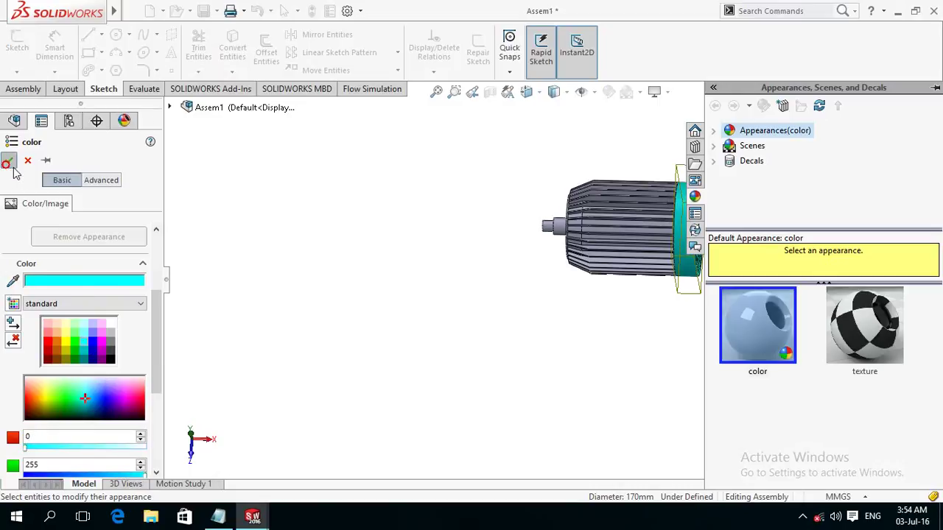
click(515, 360)
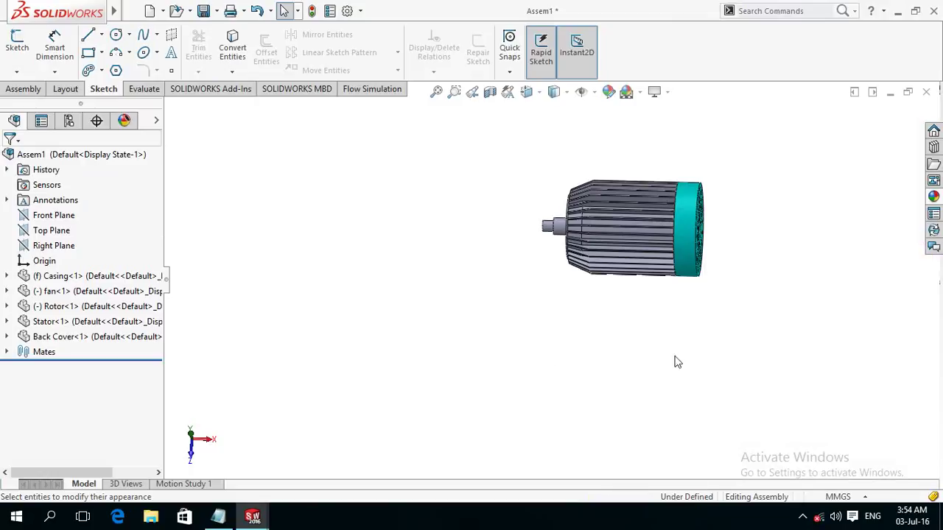
click(698, 274)
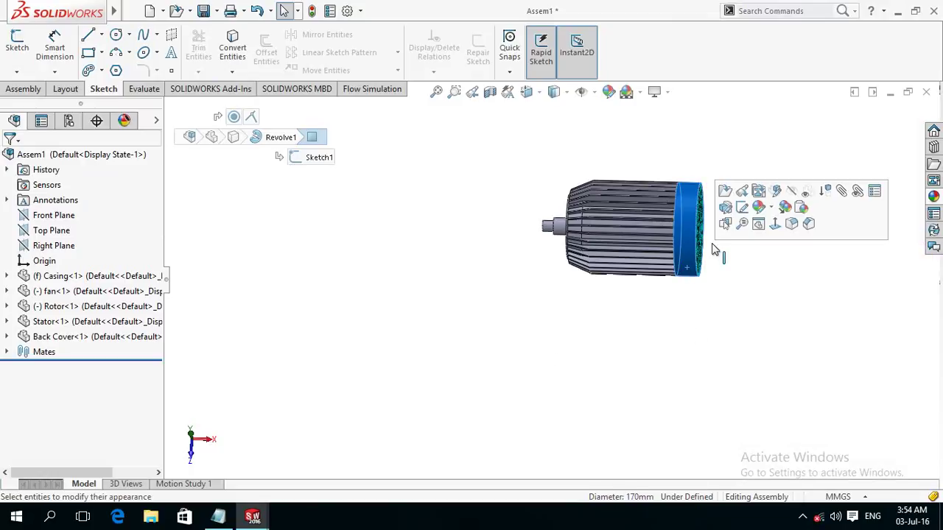
Hide the Back Cover to reveal the fan, then show it again
click(794, 192)
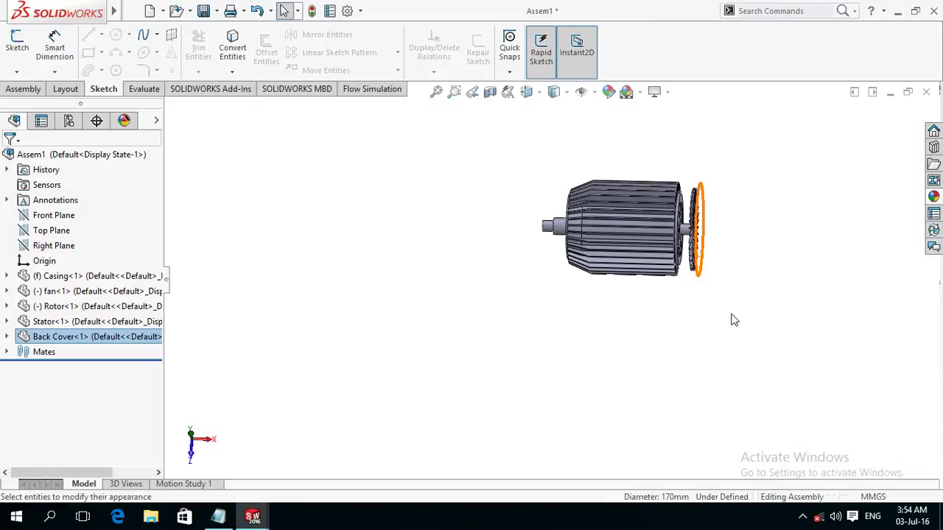
click(692, 352)
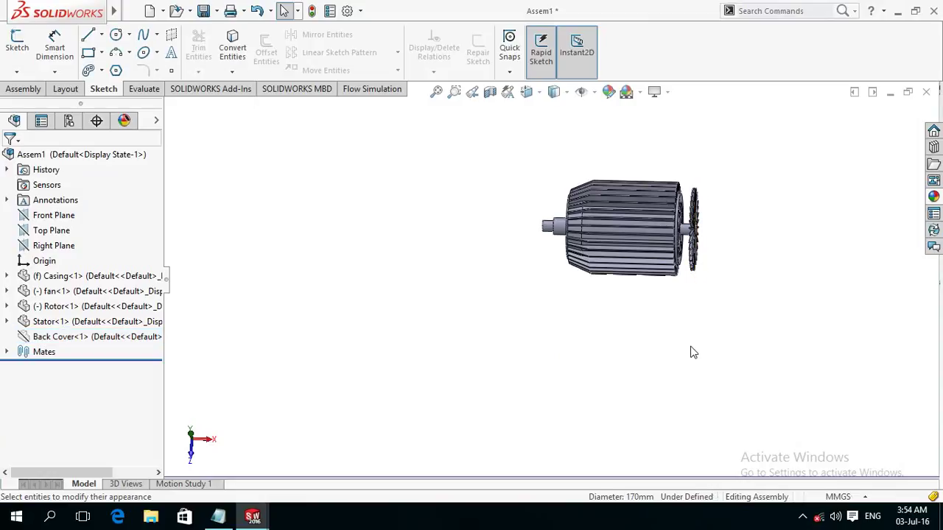
click(70, 337)
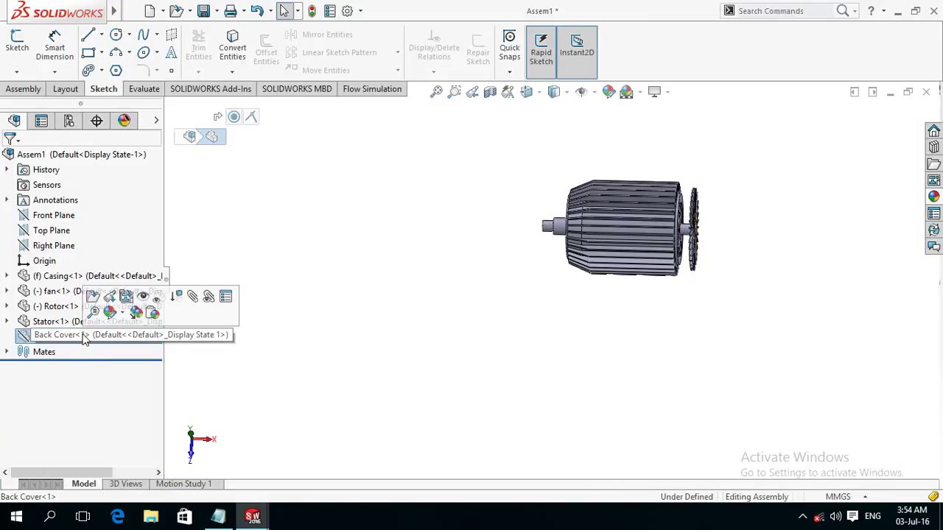
click(142, 298)
click(278, 349)
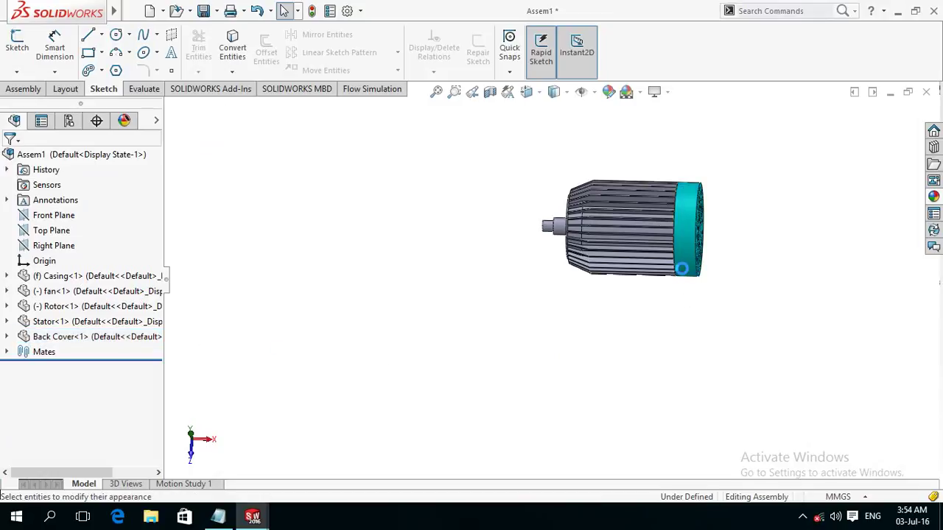
Make the Back Cover transparent, orbit to view the fan through it, and select the fan
click(692, 271)
click(813, 197)
click(668, 332)
mouse_move(673, 324)
middle_down()
mouse_move(636, 319)
mouse_move(673, 332)
mouse_move(660, 346)
middle_up()
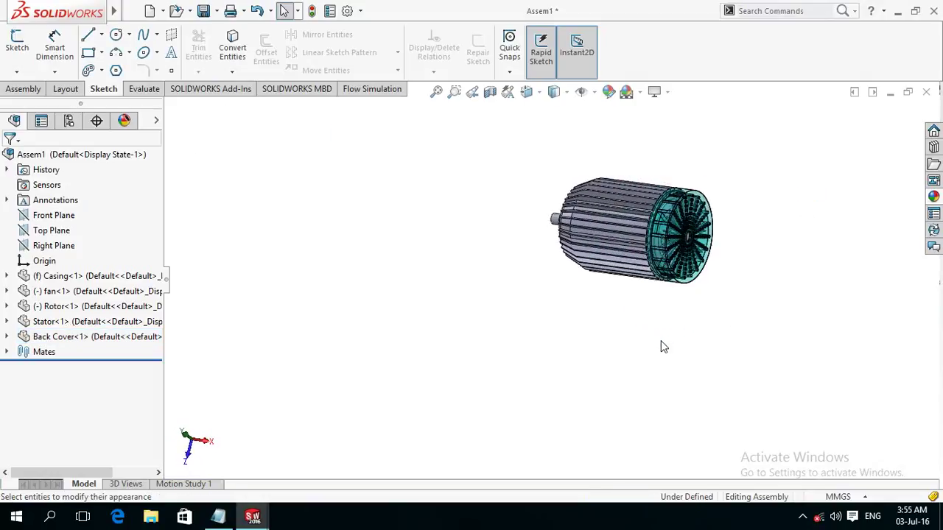
mouse_move(498, 333)
middle_down()
mouse_move(530, 333)
mouse_move(497, 332)
middle_up()
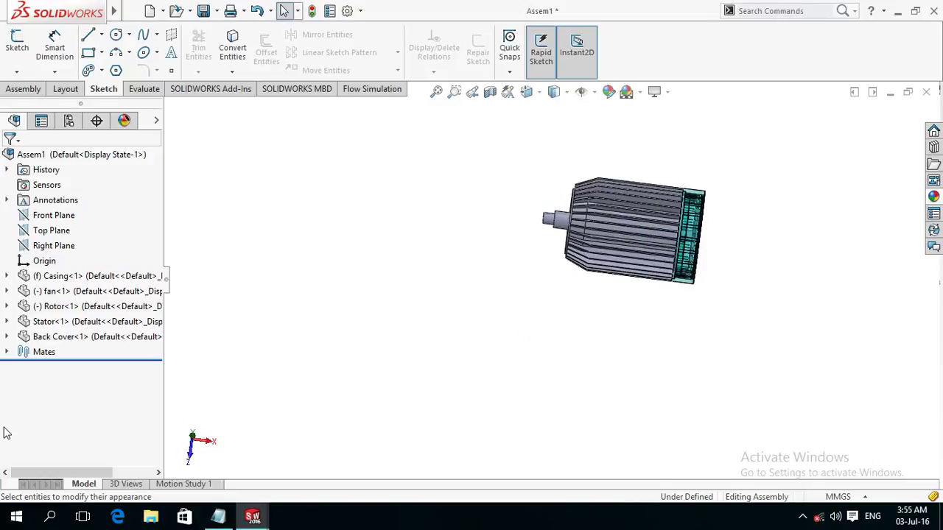
mouse_move(608, 367)
middle_down()
mouse_move(637, 341)
mouse_move(570, 326)
mouse_move(576, 344)
middle_up()
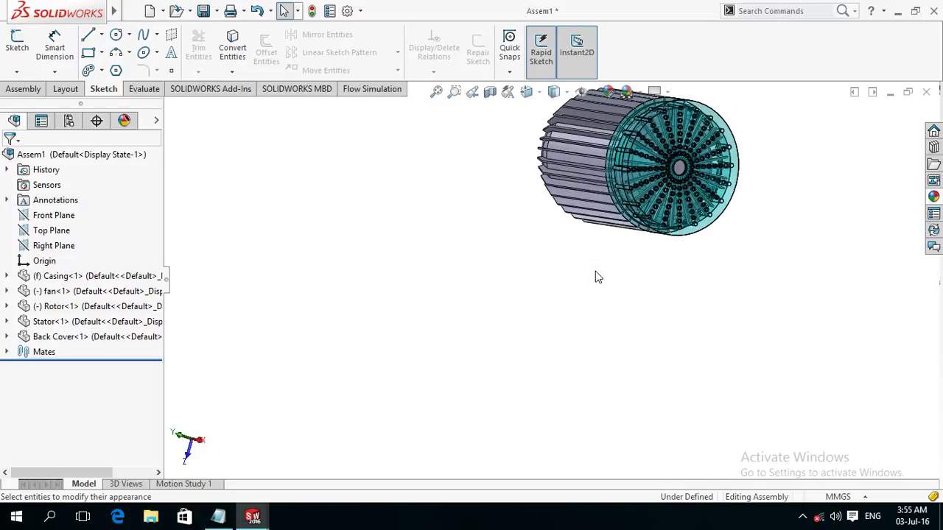
scroll(598, 277, up, 2)
mouse_move(602, 290)
middle_down()
mouse_move(606, 271)
mouse_move(610, 290)
middle_up()
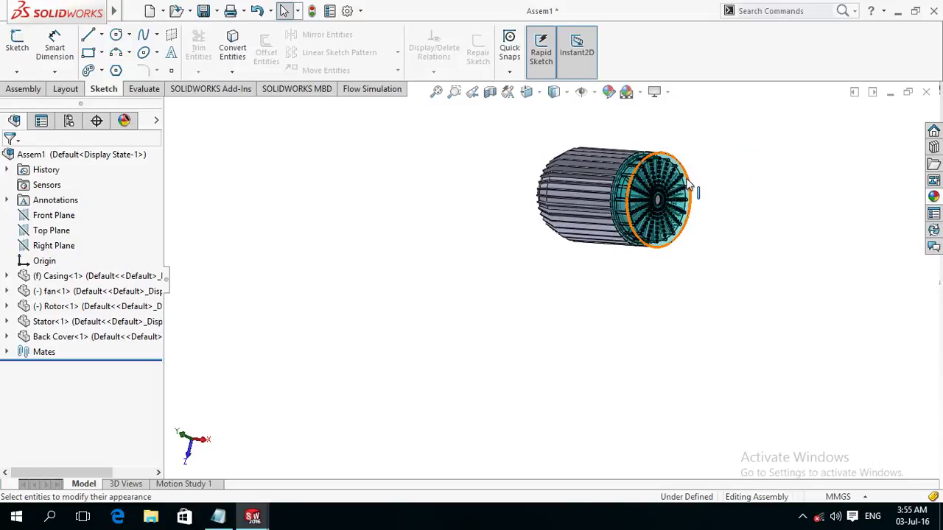
scroll(685, 191, down, 2)
middle_drag(690, 185, 698, 243)
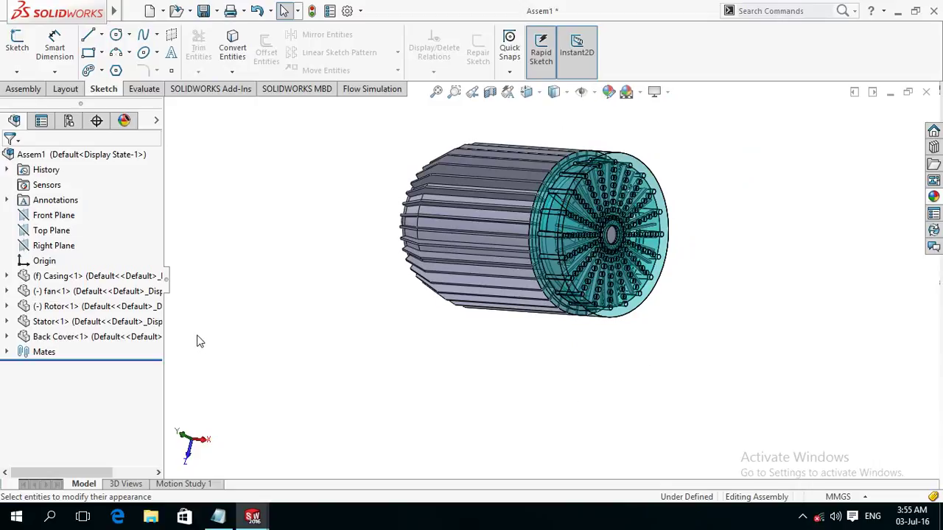
click(146, 293)
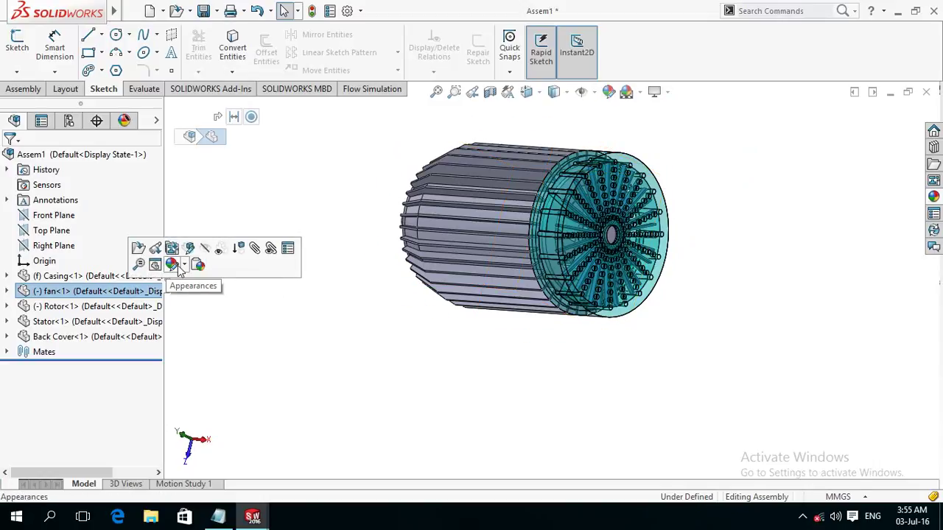
Colour the fan component blue and orbit to see it through the cyan cover
click(178, 270)
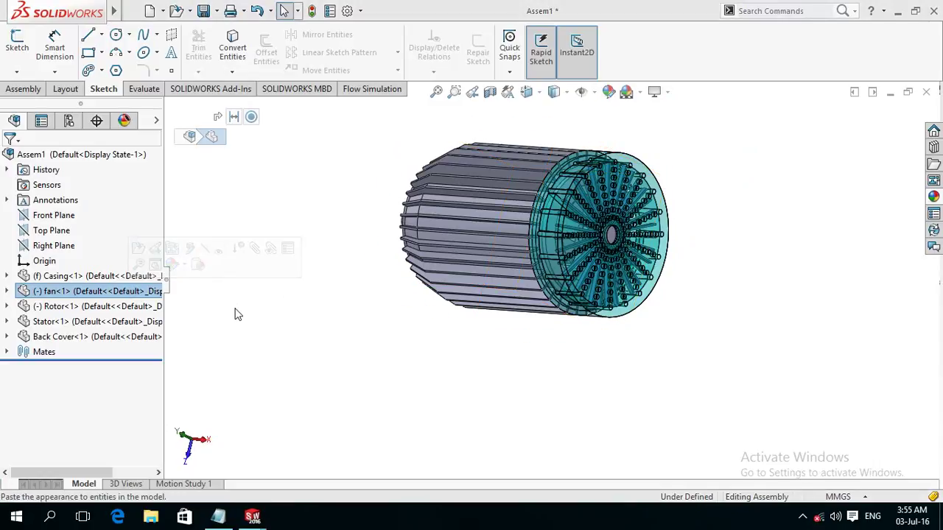
click(172, 269)
click(185, 306)
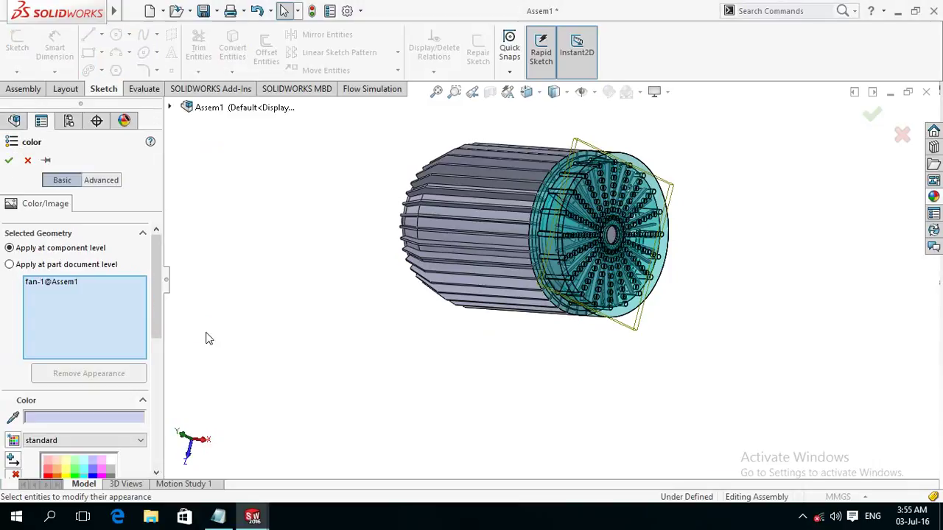
mouse_move(159, 326)
mouse_down()
mouse_move(156, 366)
mouse_move(94, 393)
mouse_up()
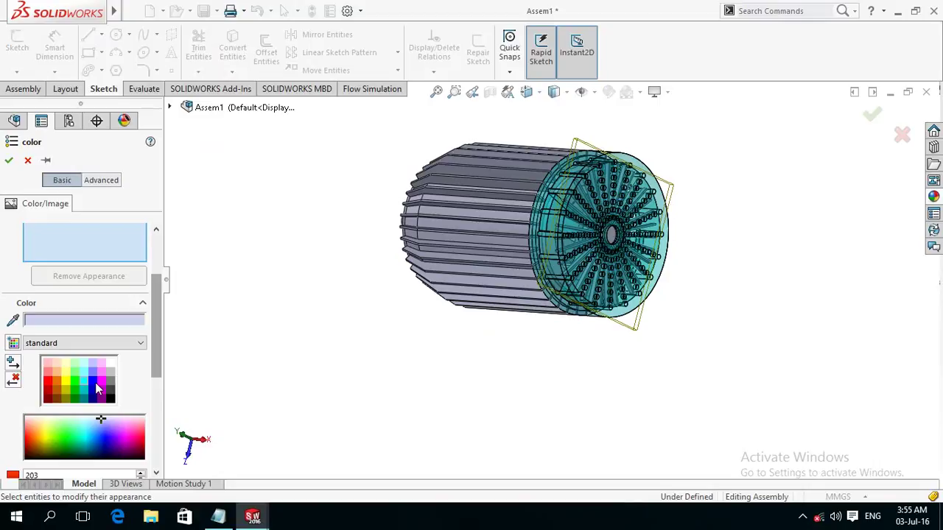
click(95, 384)
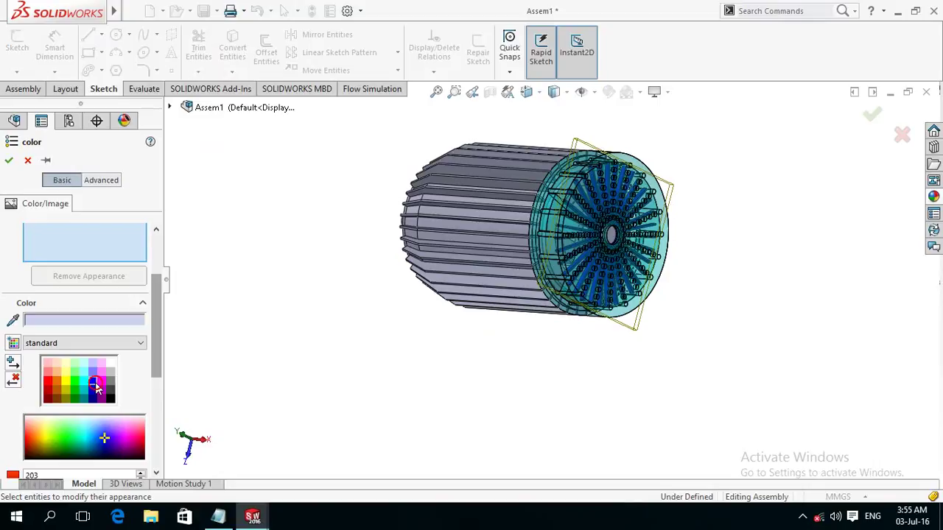
click(9, 160)
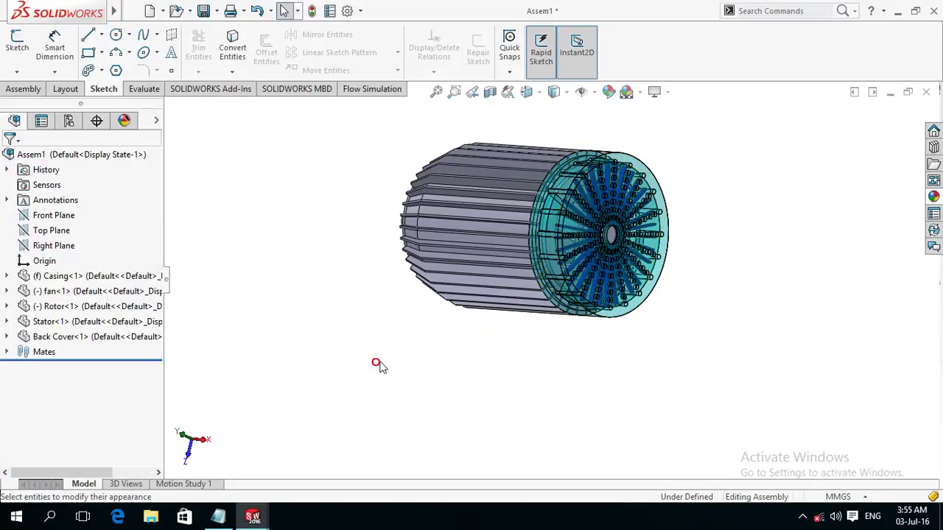
mouse_move(374, 366)
middle_down()
mouse_move(338, 358)
mouse_move(437, 387)
mouse_move(414, 385)
middle_up()
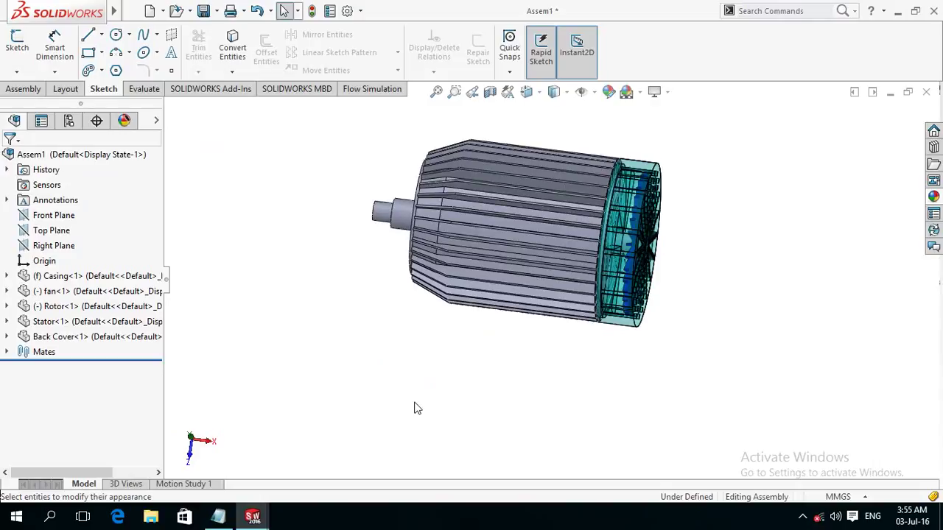
Open the Back Cover as a separate part and orbit to view its spoked face
click(635, 331)
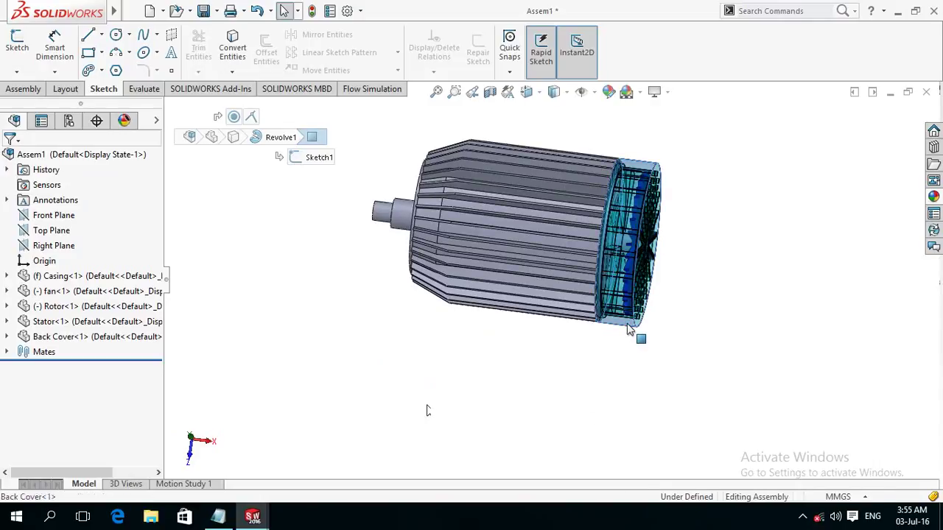
click(666, 246)
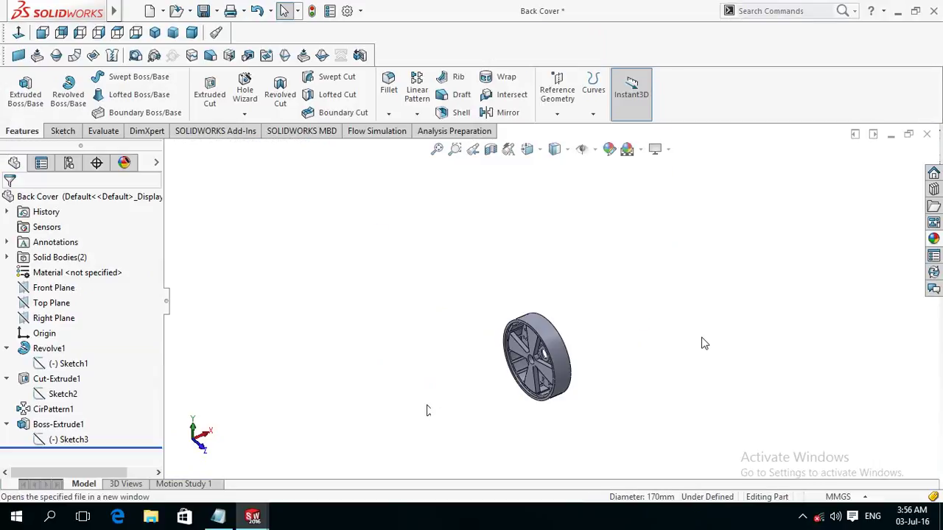
scroll(538, 441, down, 3)
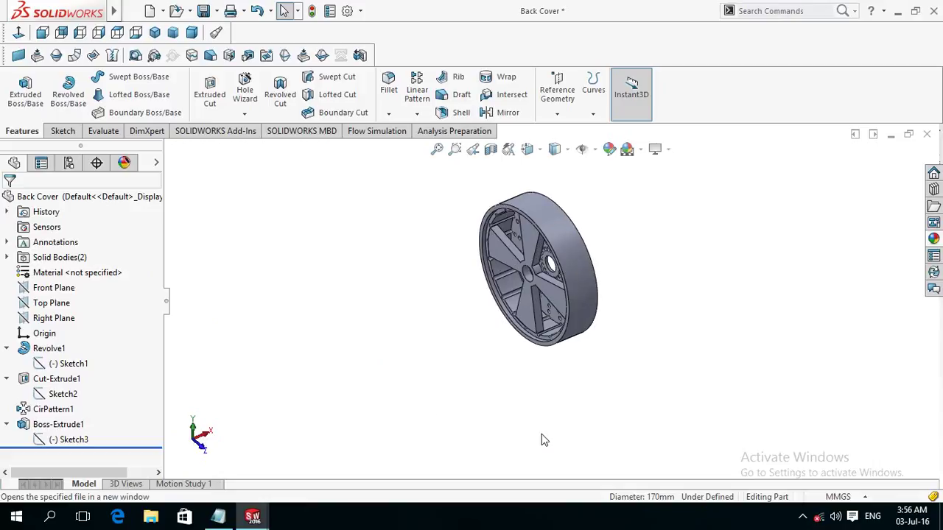
mouse_move(485, 377)
middle_down()
mouse_move(476, 318)
mouse_move(447, 290)
mouse_move(460, 276)
middle_up()
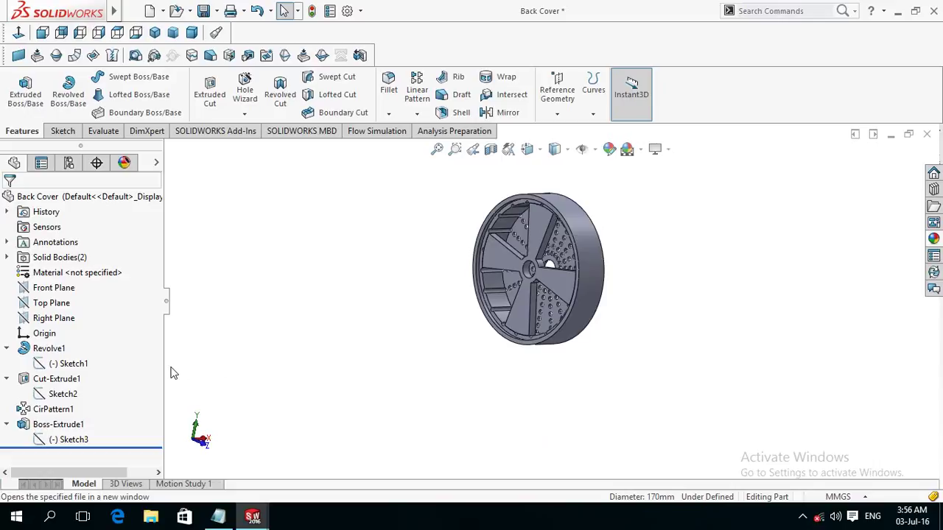
In Revolve1's Sketch1, change the 5 dimension to 10 and Ø150 to Ø140, then rebuild
click(74, 363)
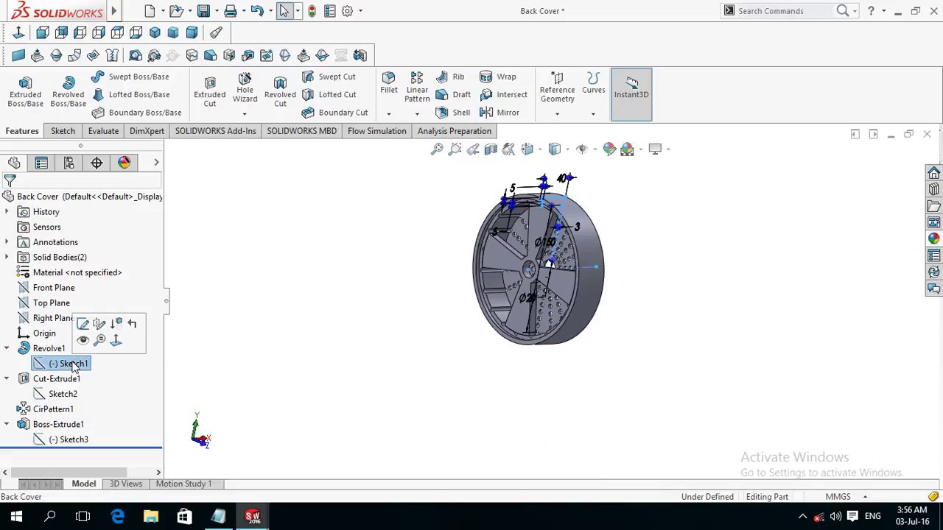
click(91, 319)
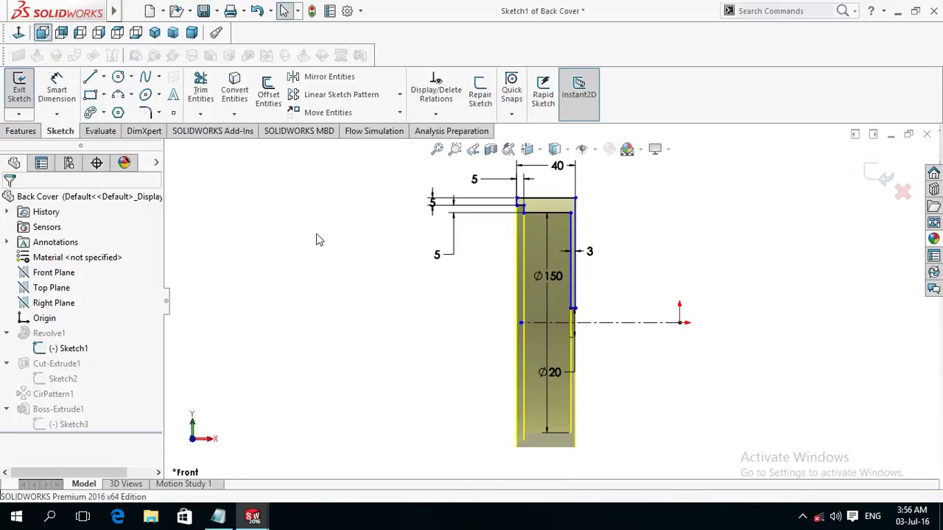
double_click(438, 255)
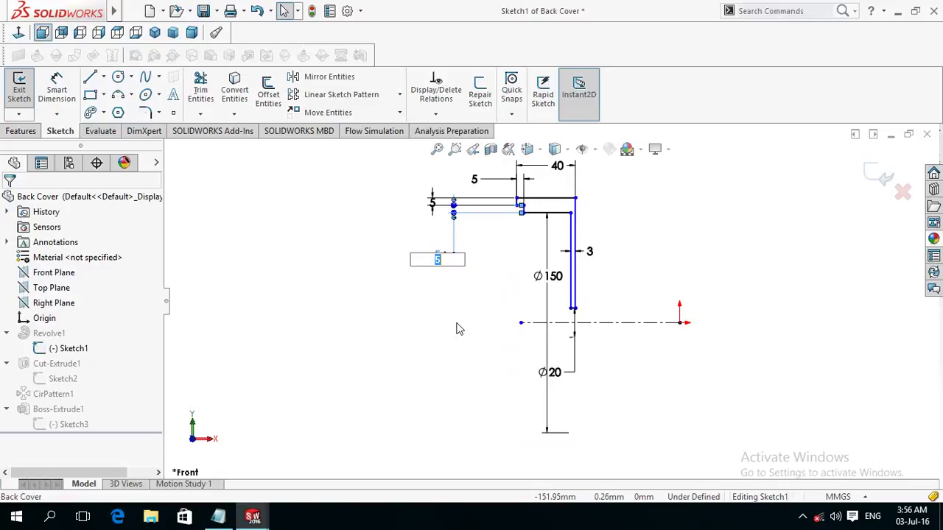
text(10)
click(416, 408)
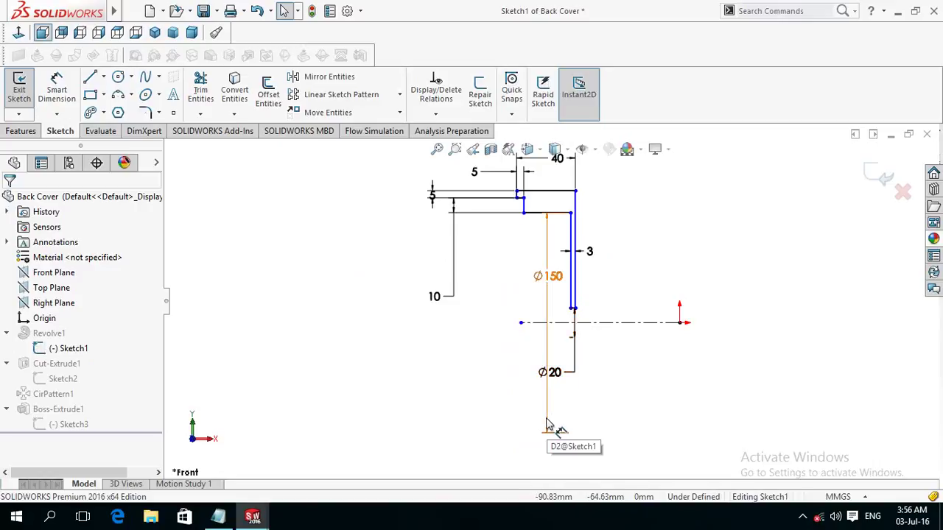
mouse_move(558, 285)
mouse_down()
mouse_move(500, 293)
mouse_move(514, 300)
mouse_up()
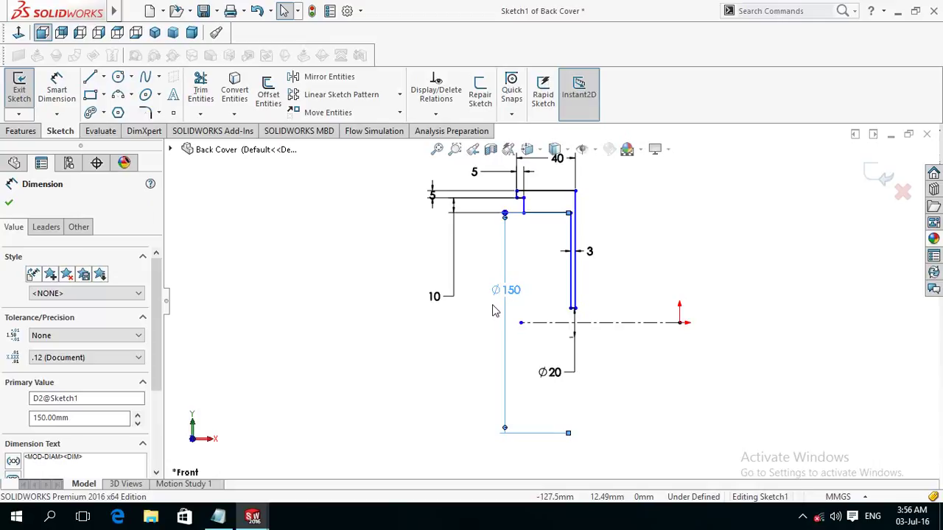
double_click(516, 290)
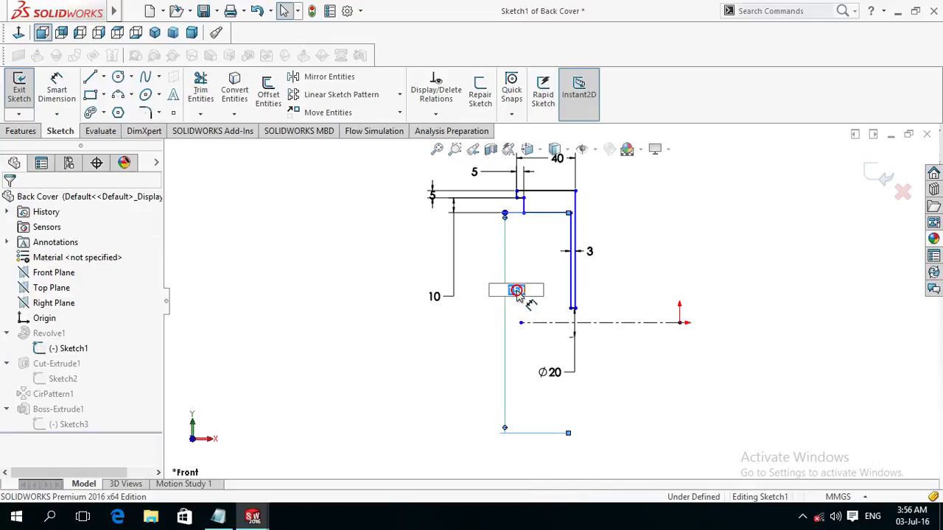
text(140)
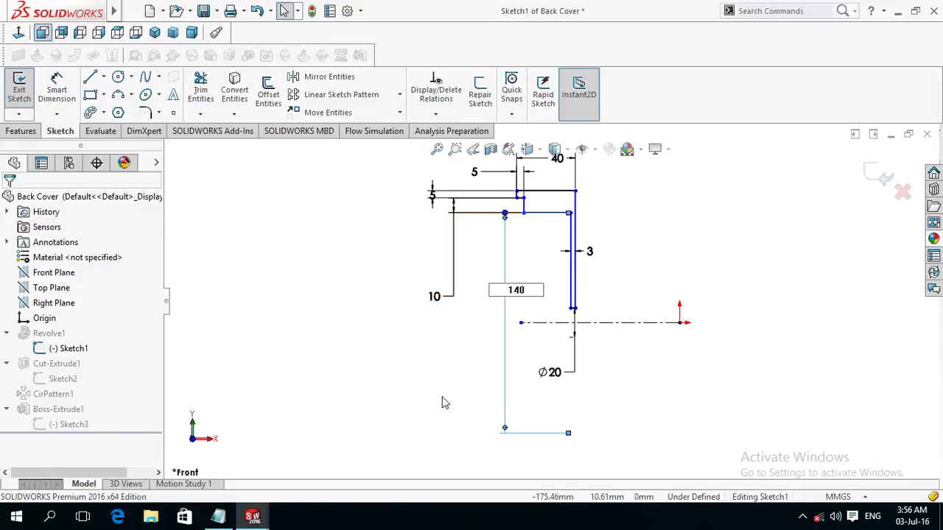
key(Return)
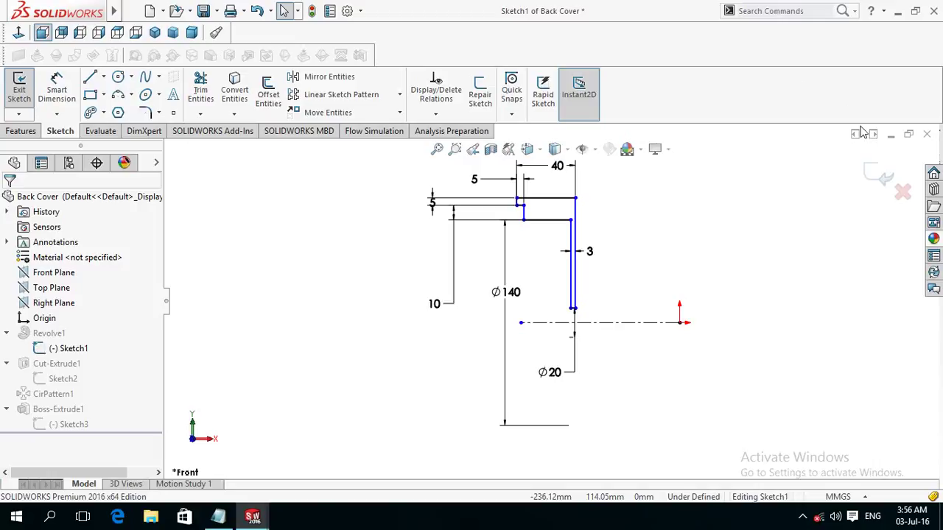
click(877, 175)
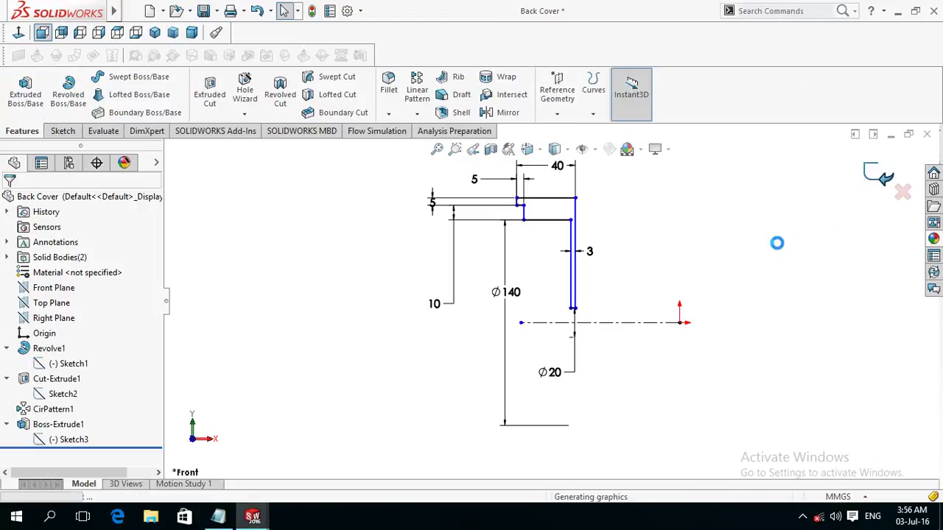
Undo the Sketch1 profile change so the dimension is 5 again, and rebuild the cover
mouse_move(681, 255)
middle_down()
mouse_move(718, 260)
mouse_move(730, 273)
mouse_move(709, 284)
mouse_move(752, 282)
mouse_move(754, 258)
mouse_move(726, 248)
mouse_move(637, 259)
mouse_move(653, 259)
middle_up()
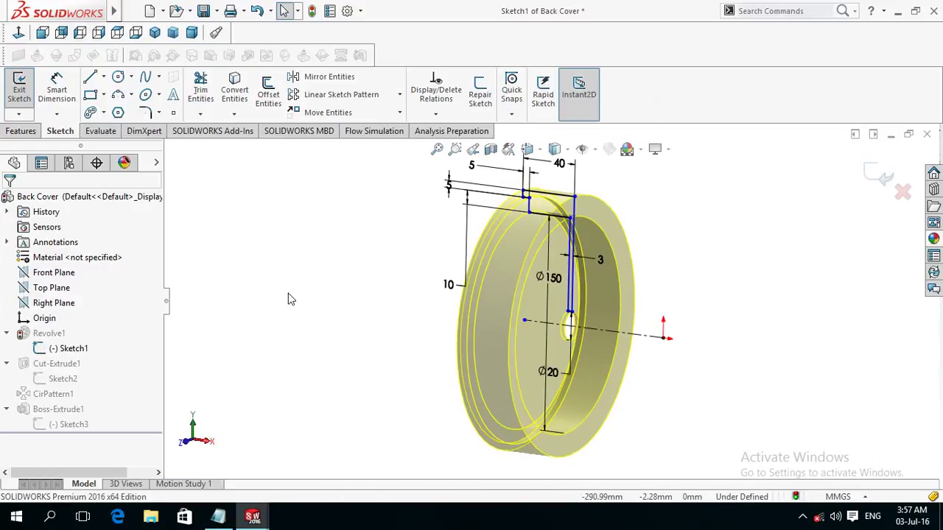
middle_drag(320, 300, 412, 326)
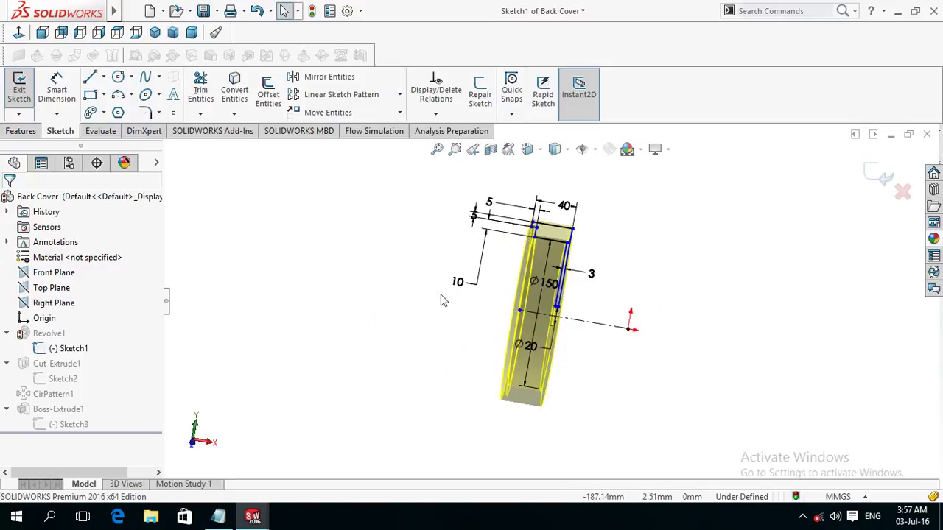
key(ctrl+z)
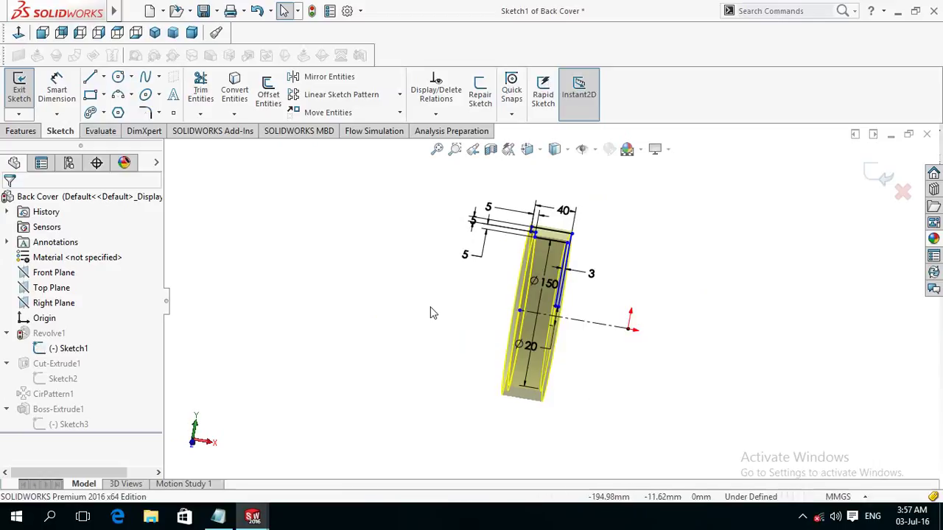
click(868, 177)
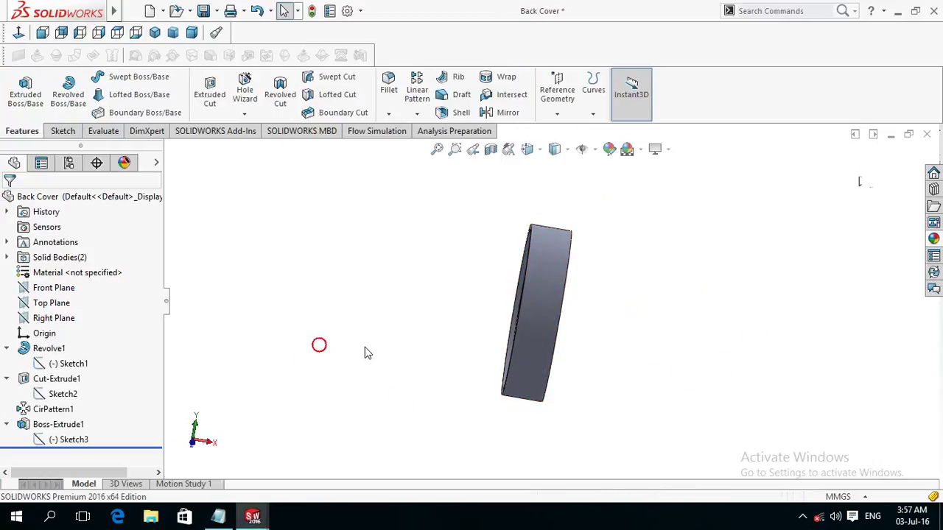
In the hole sketch Sketch2, change the 10 mm hole-row offset to 14
middle_drag(403, 348, 420, 378)
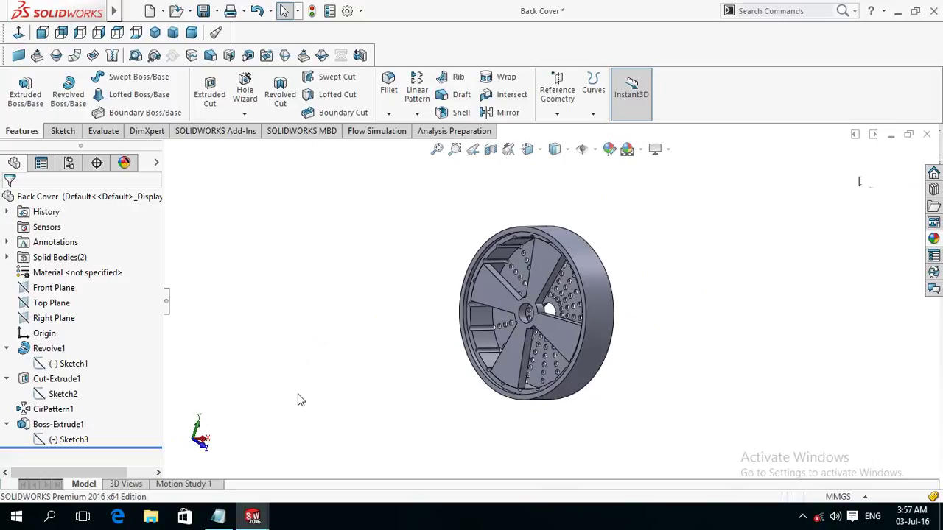
click(63, 396)
click(74, 353)
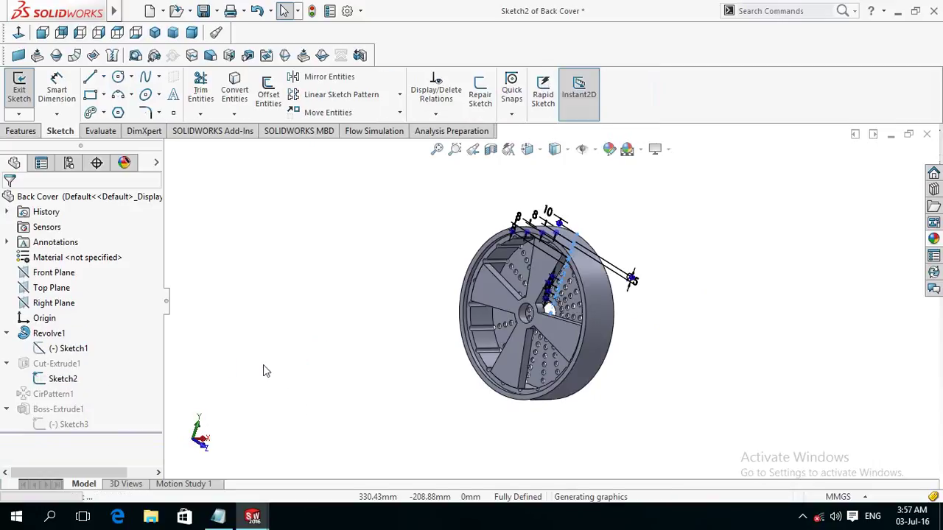
mouse_move(231, 324)
middle_down()
mouse_move(200, 314)
mouse_move(243, 306)
middle_up()
scroll(442, 247, down, 3)
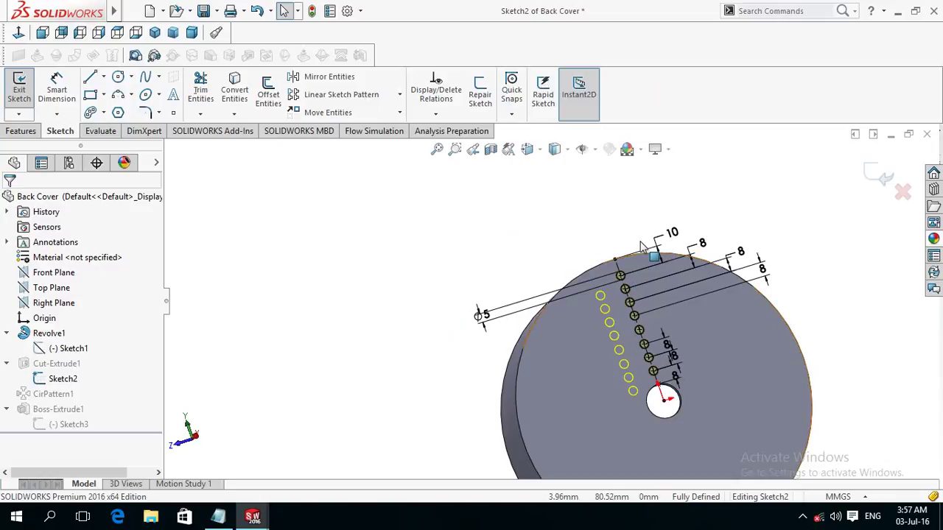
click(676, 234)
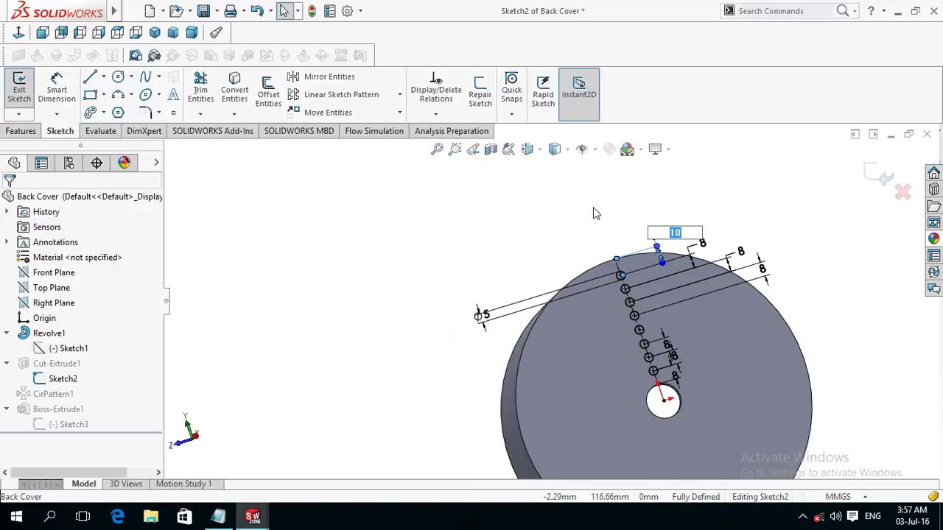
text(14)
key(Return)
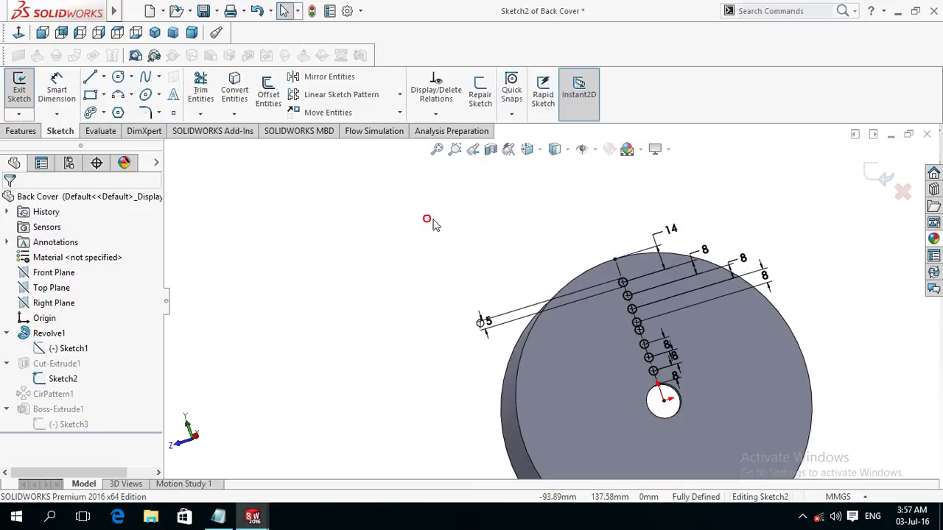
Delete one hole circle from the row and rebuild the perforated cover
scroll(480, 354, down, 1)
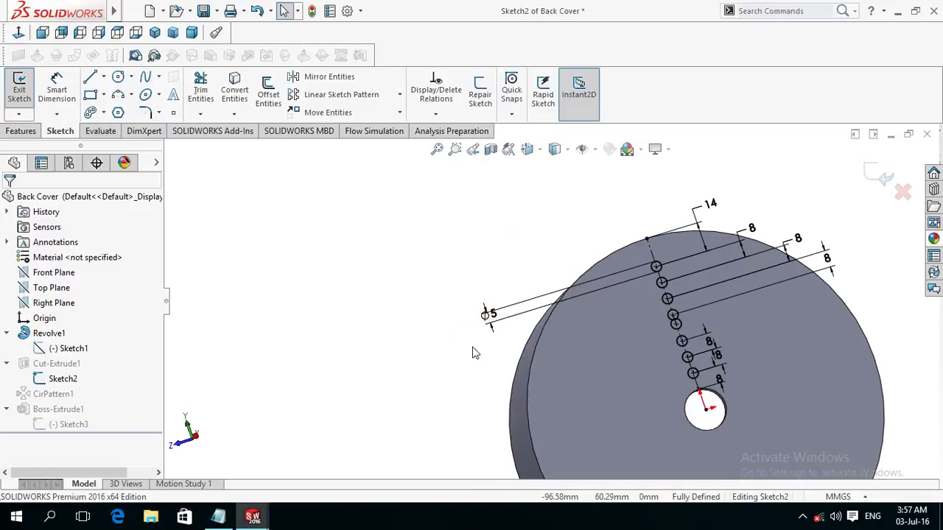
click(676, 313)
key(Delete)
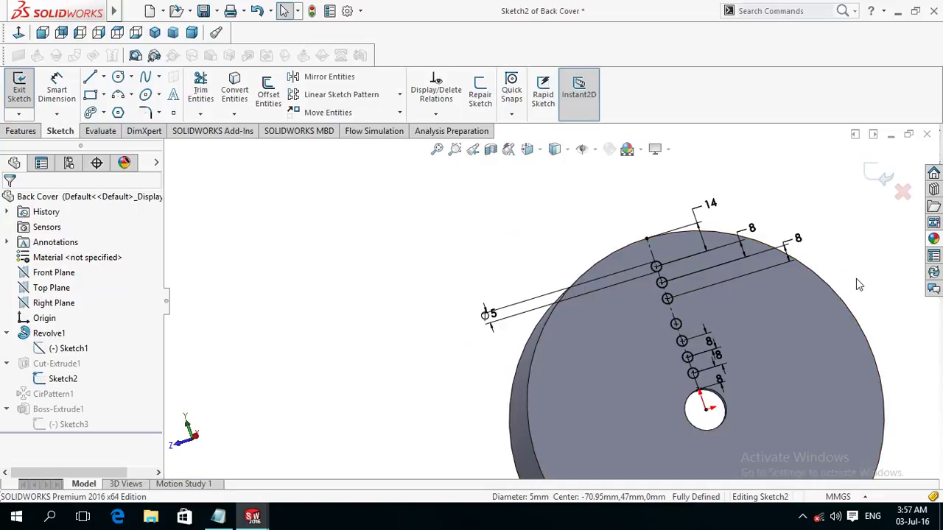
scroll(873, 252, up, 3)
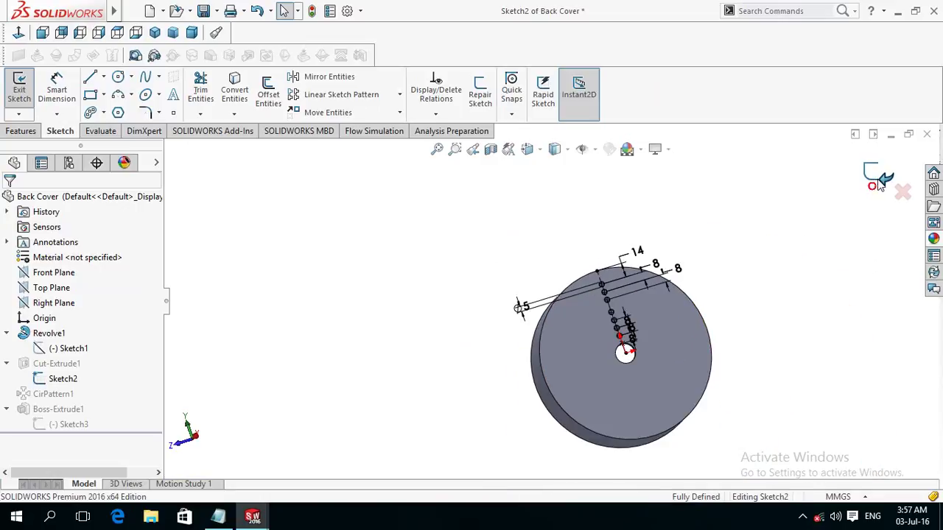
key(ctrl+b)
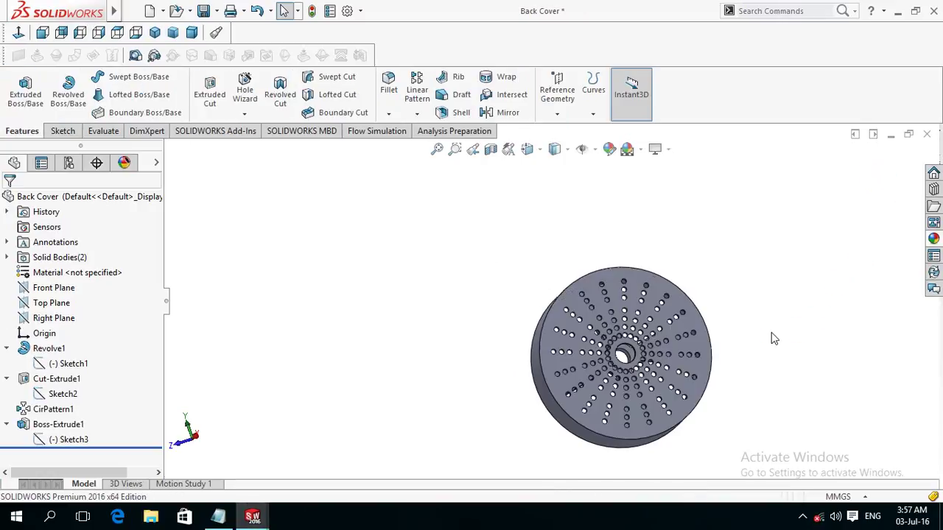
Switch back to the Assem1 window from the taskbar previews and expand the Mates folder
mouse_move(705, 286)
middle_down()
mouse_move(834, 340)
mouse_move(821, 325)
middle_up()
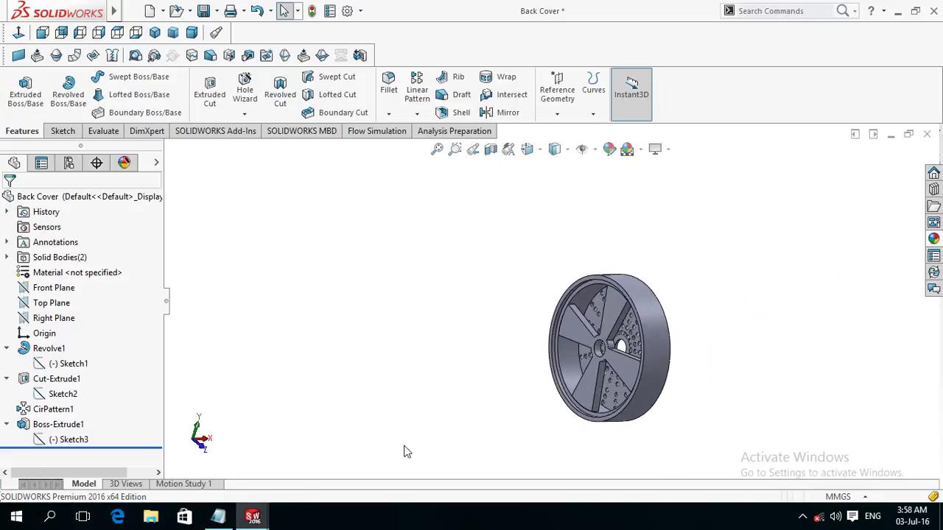
click(253, 517)
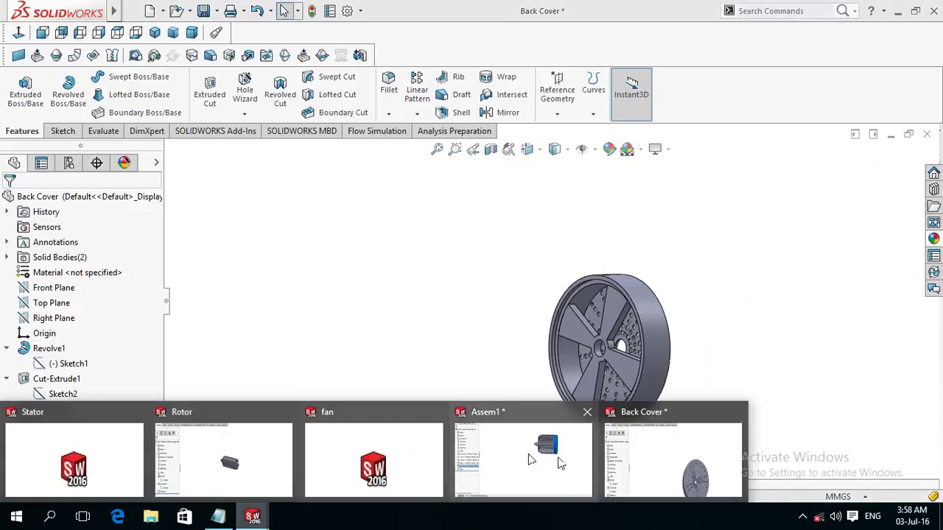
click(528, 455)
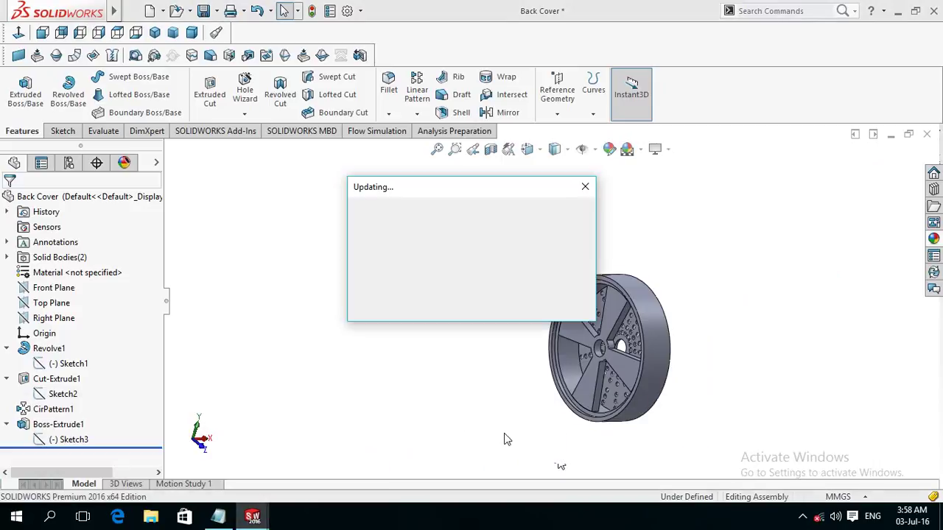
click(489, 405)
middle_drag(446, 391, 560, 400)
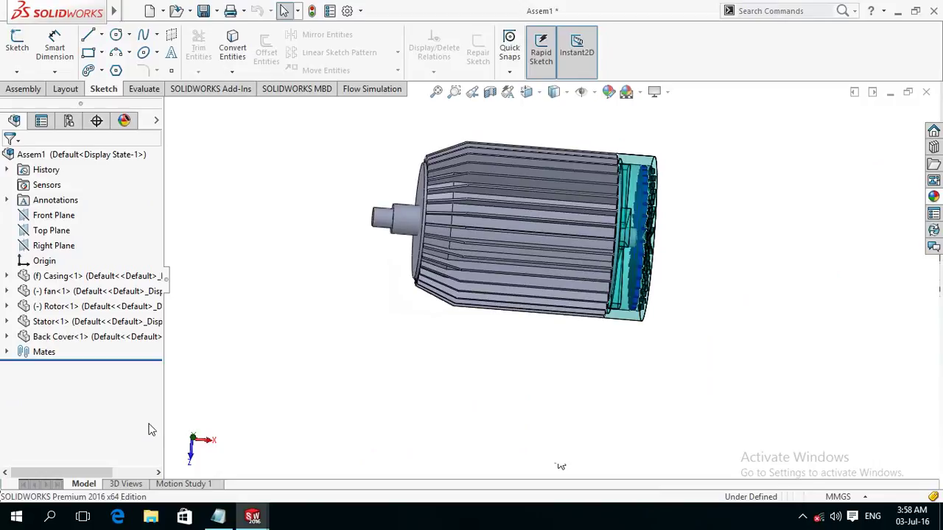
click(6, 352)
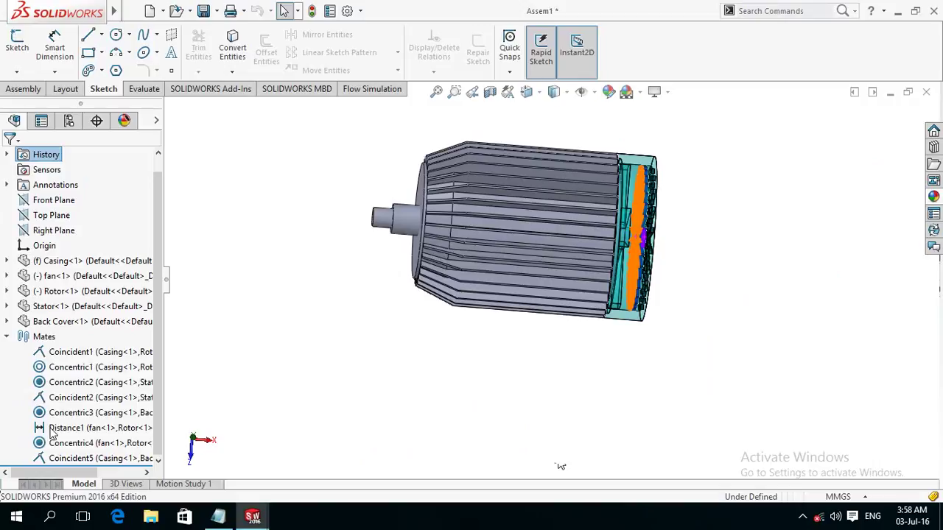
Change the fan-to-rotor Distance1 mate from 8.00 mm to 12 mm and accept it
click(94, 428)
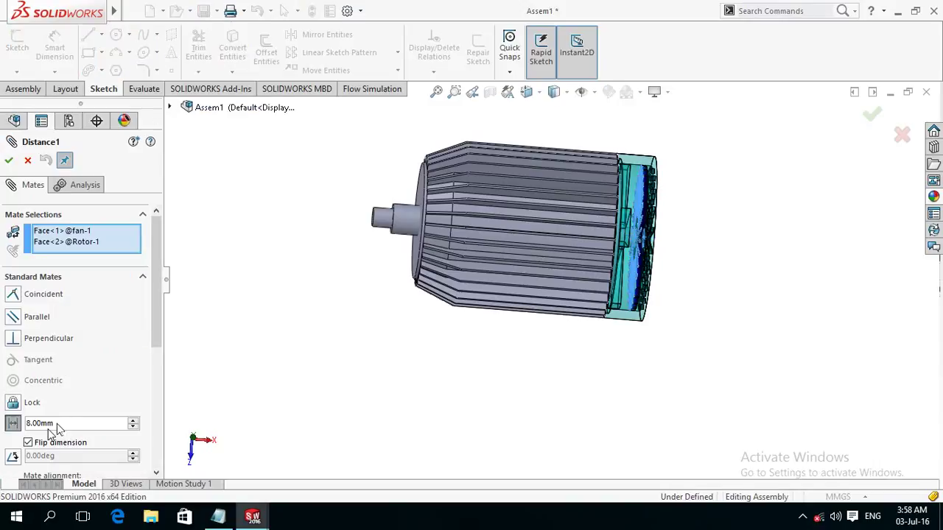
double_click(58, 424)
text(12)
key(Return)
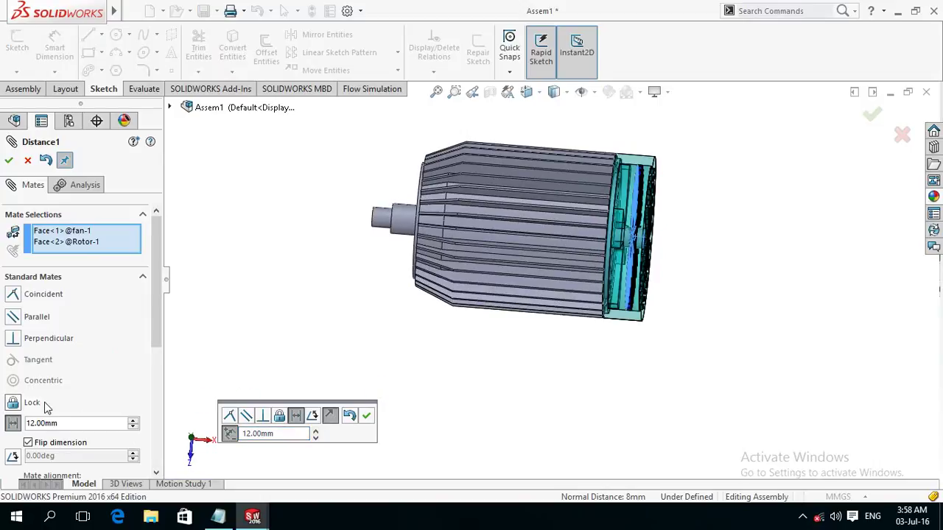
click(7, 162)
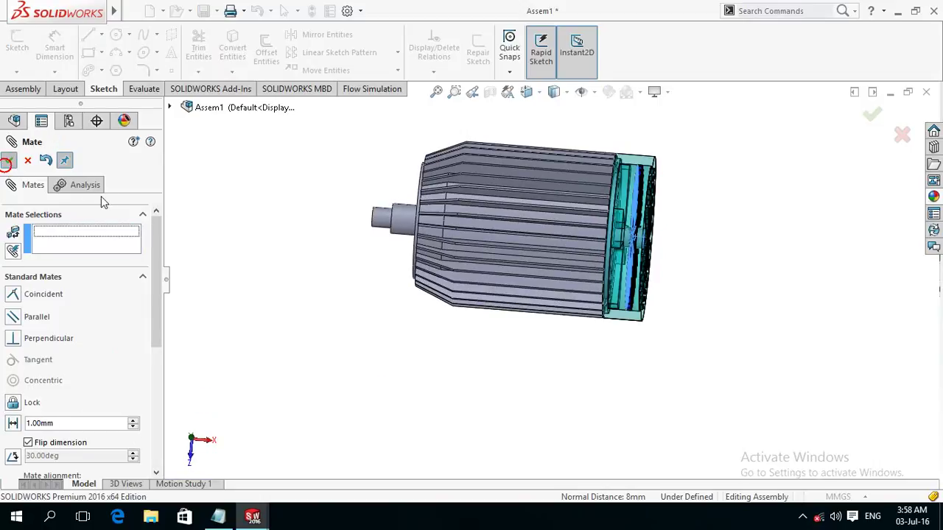
click(8, 161)
click(330, 330)
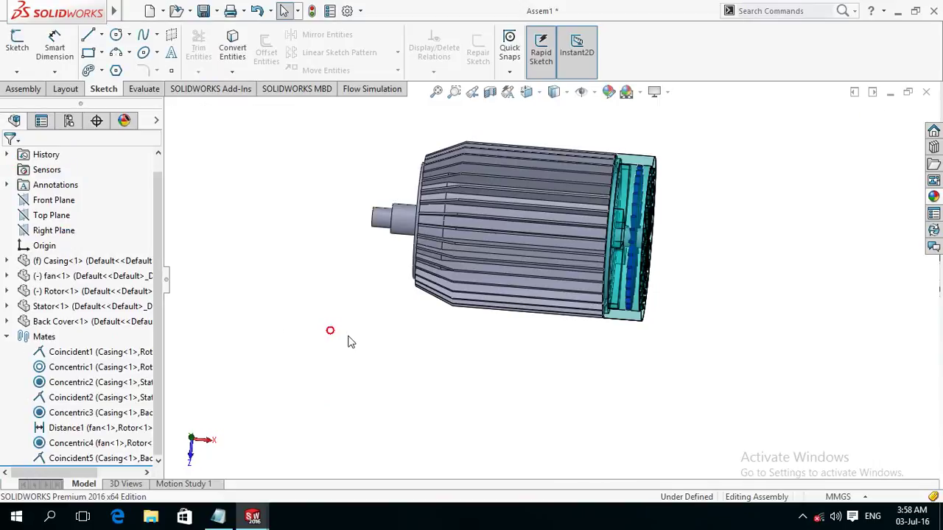
Colour the whole Casing-1 component dark grey
middle_drag(351, 342, 353, 383)
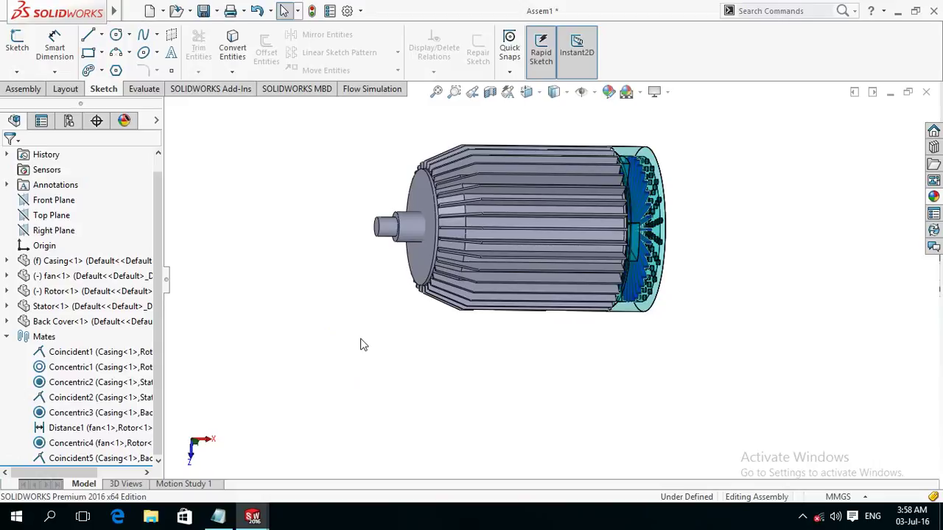
click(419, 277)
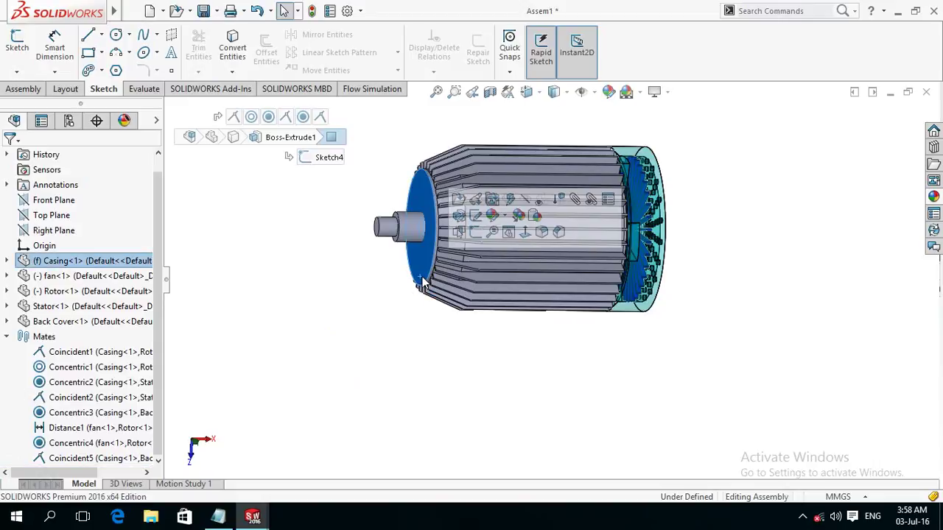
click(491, 217)
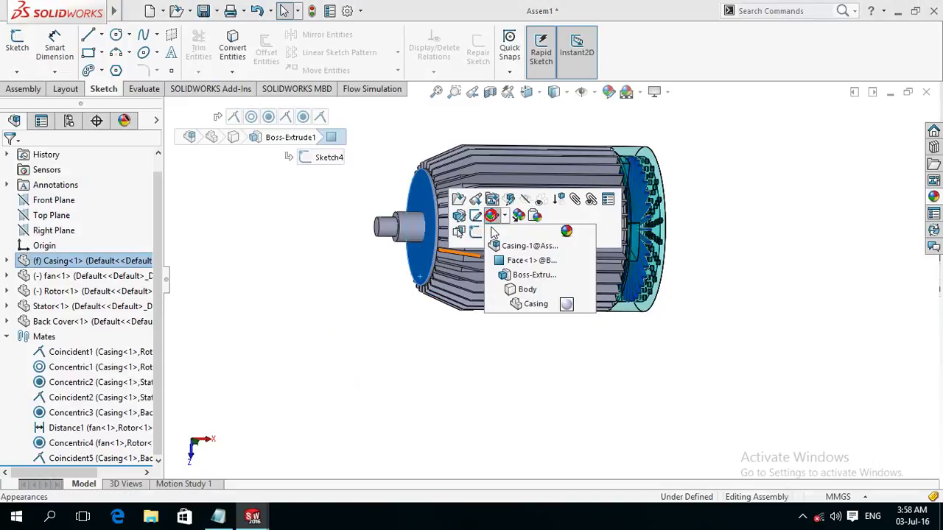
click(495, 246)
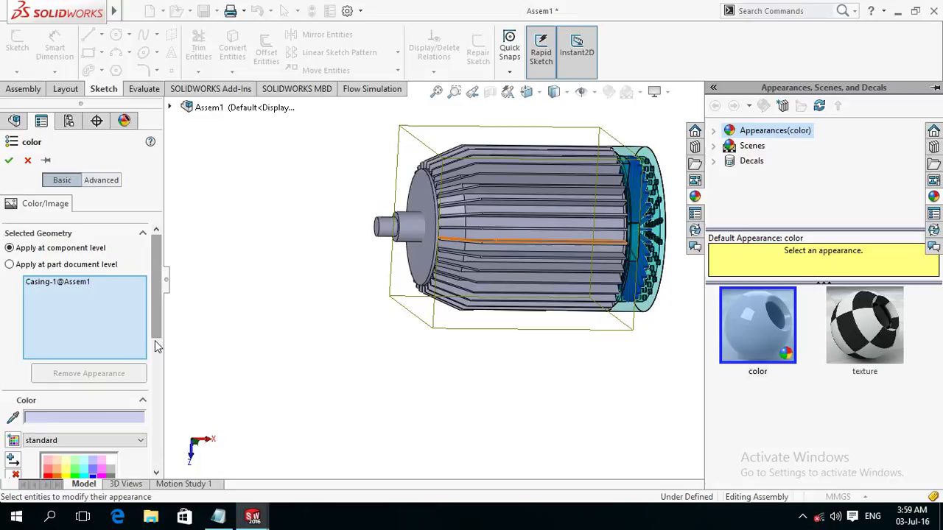
scroll(156, 342, down, 2)
click(111, 421)
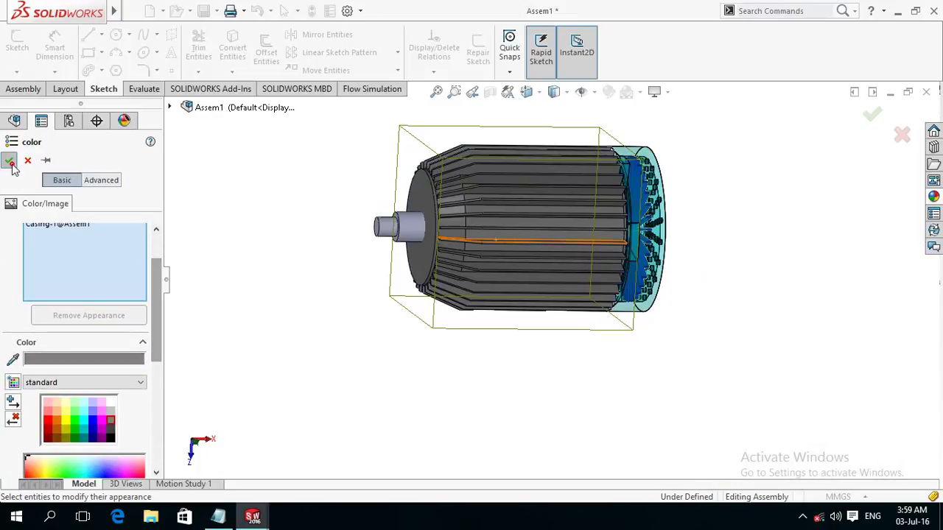
key(Return)
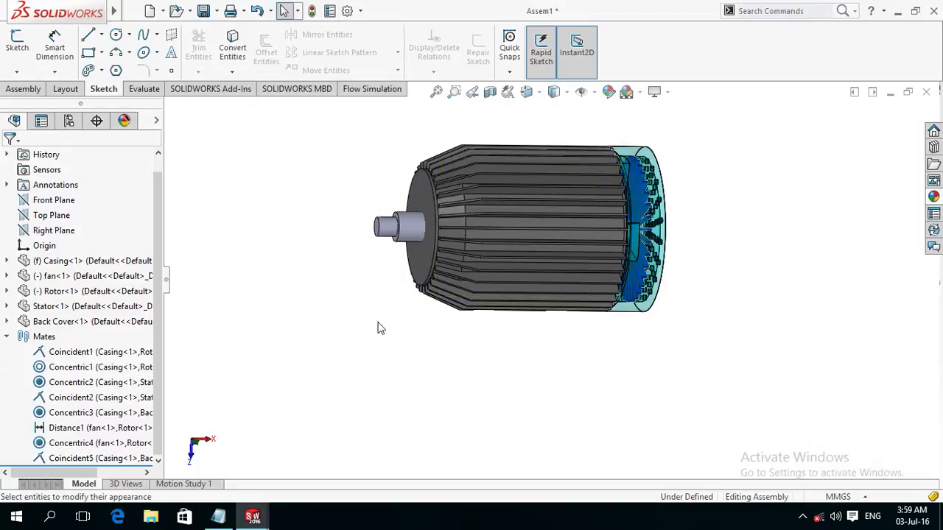
Colour the Rotor component blue via its shaft
click(381, 228)
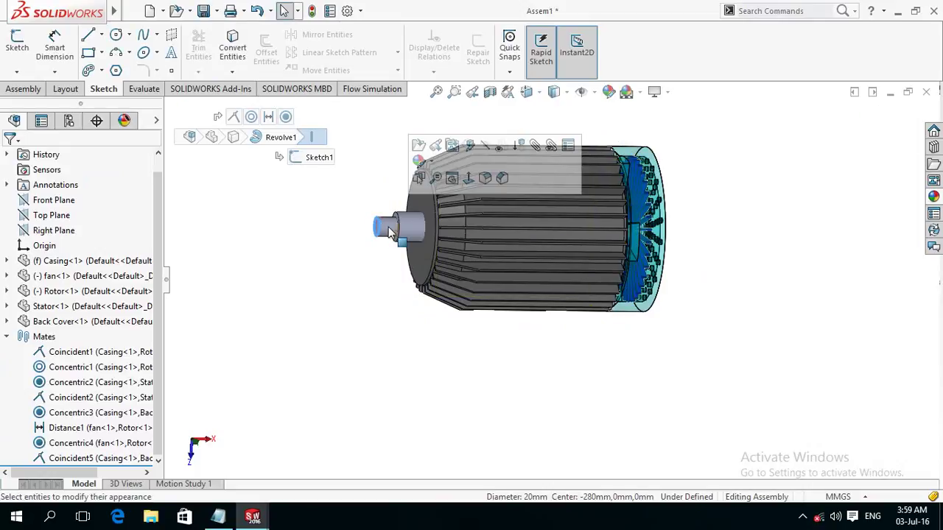
click(420, 161)
click(441, 206)
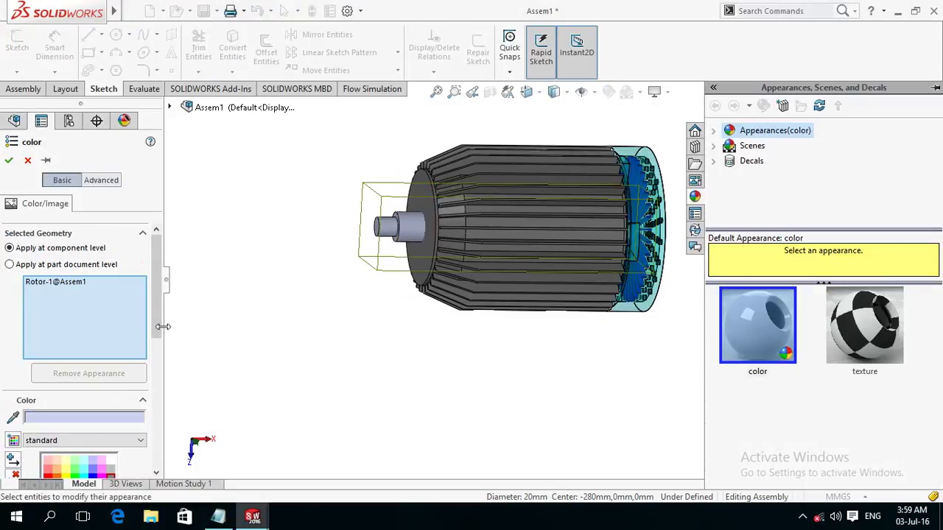
scroll(100, 401, down, 3)
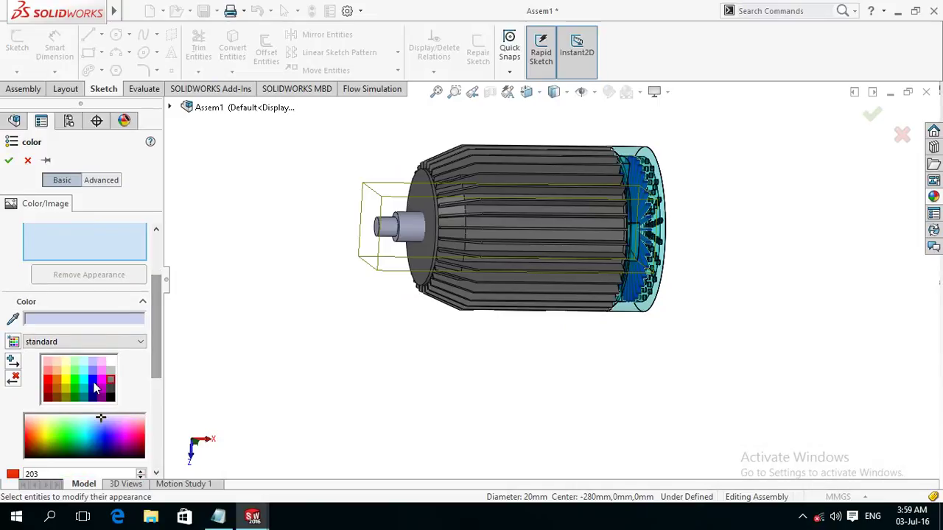
click(94, 388)
click(9, 163)
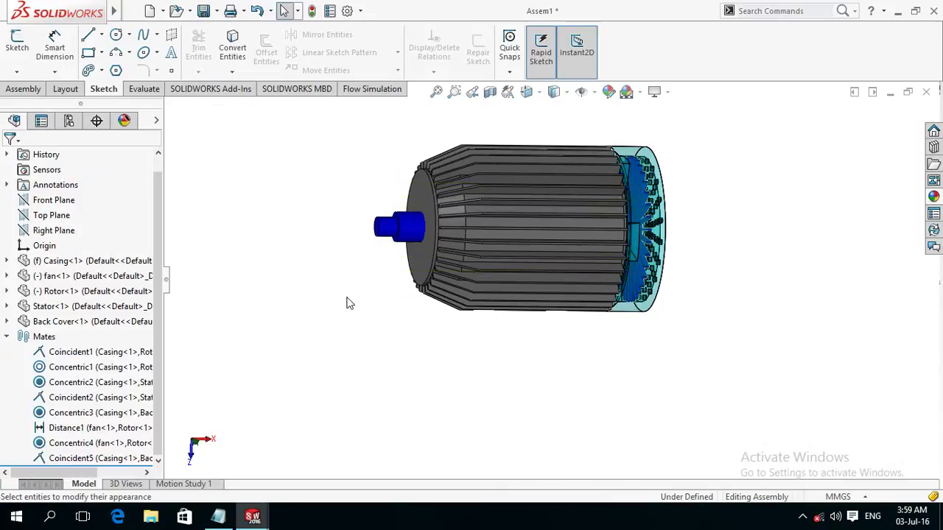
click(420, 236)
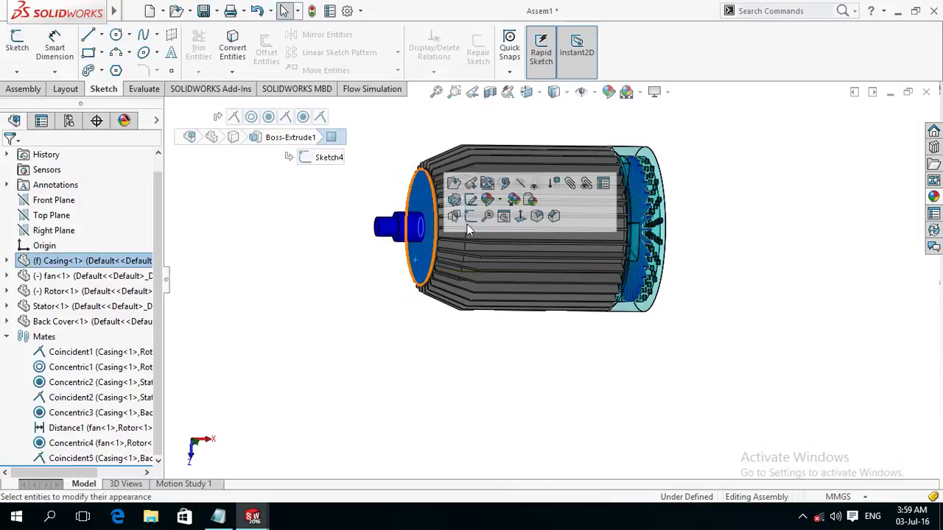
Make the motor casing transparent, then view the shaft end in 3-D
click(535, 184)
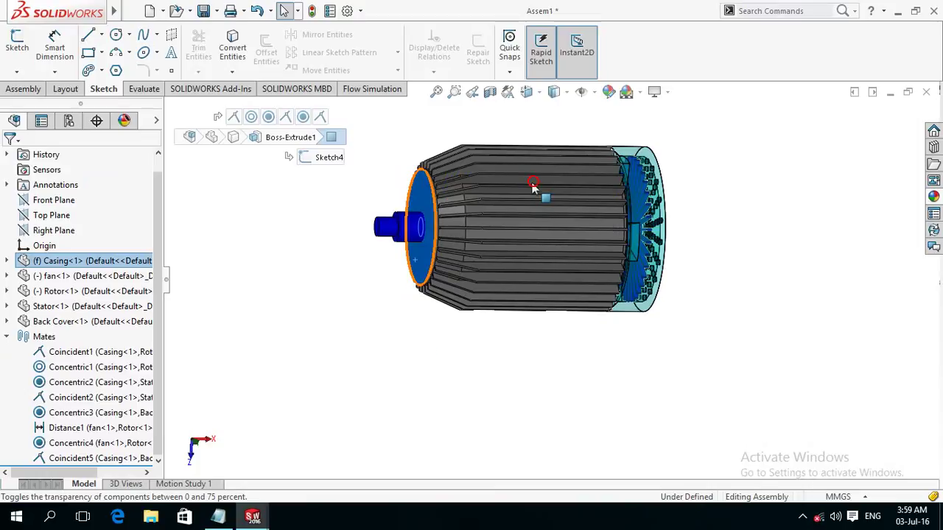
click(373, 336)
mouse_move(373, 333)
middle_down()
mouse_move(378, 351)
mouse_move(404, 366)
middle_up()
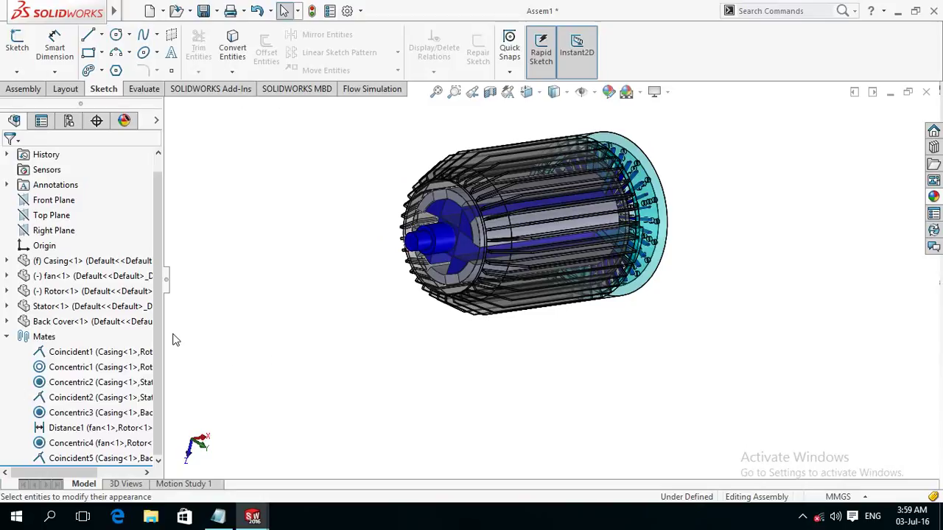
Give the Stator component a green appearance at component level
click(93, 307)
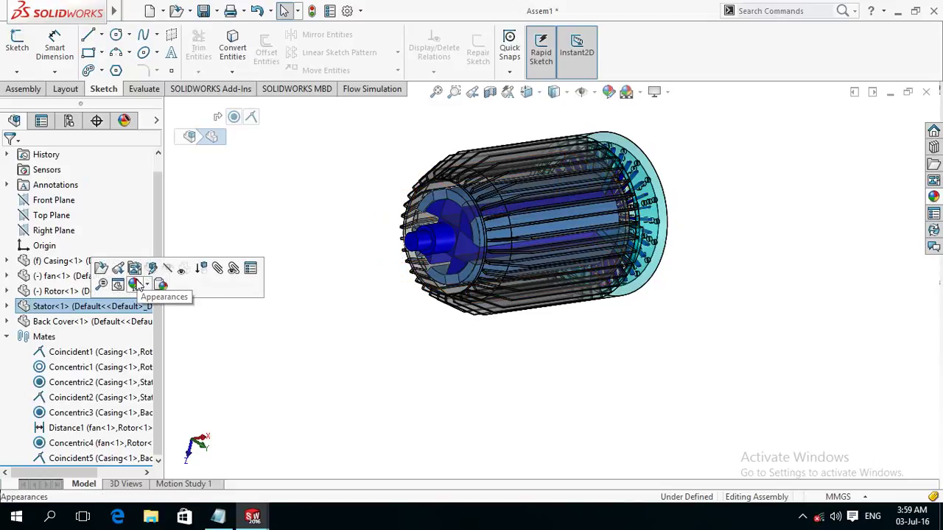
click(137, 286)
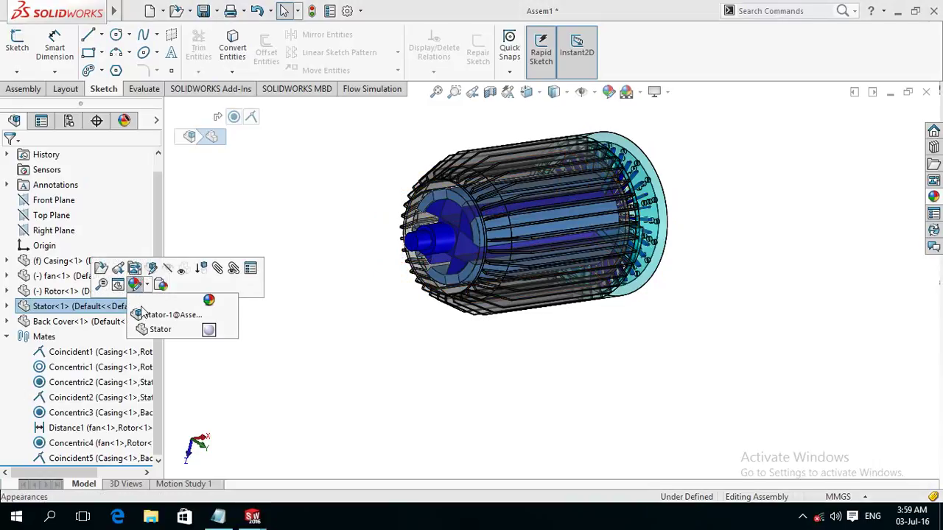
click(180, 314)
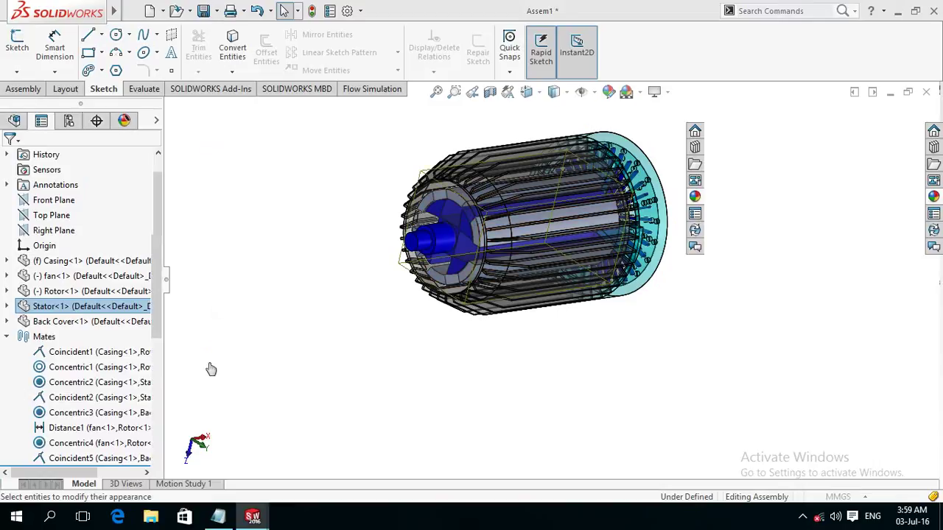
click(72, 467)
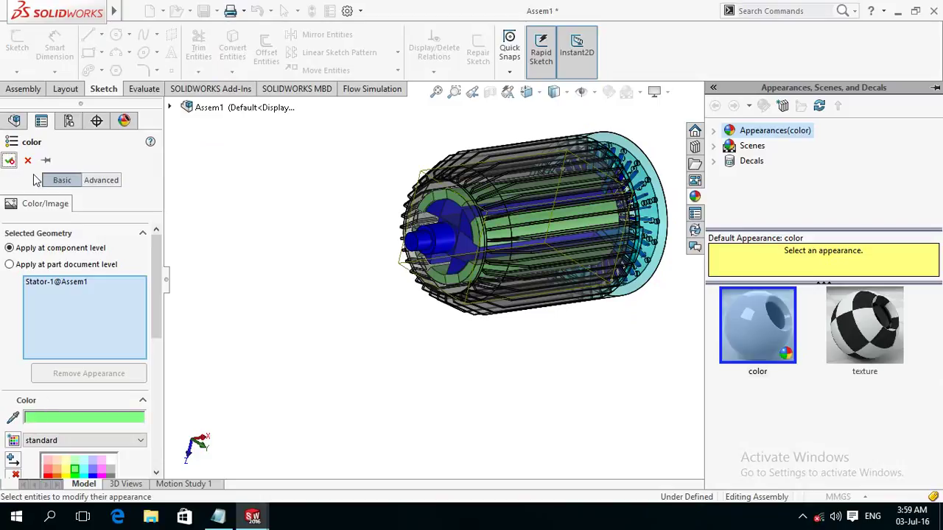
click(11, 160)
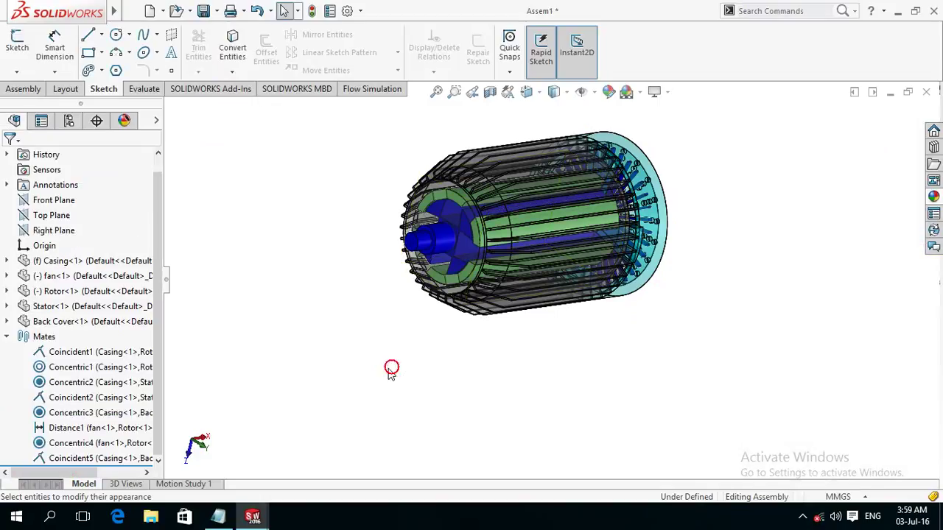
Drag the rotor shaft to spin the rotor and fan about their axis
mouse_move(408, 356)
middle_down()
mouse_move(369, 338)
mouse_move(393, 349)
mouse_move(382, 349)
middle_up()
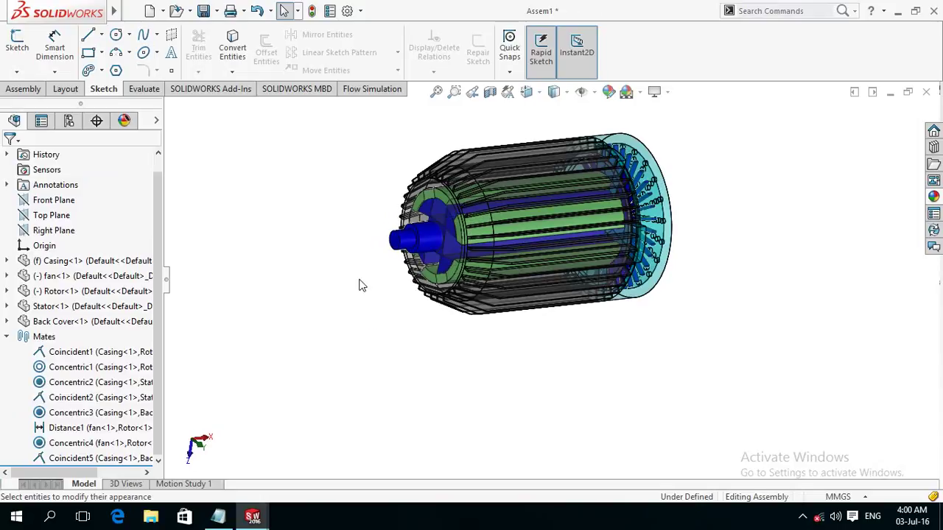
click(421, 230)
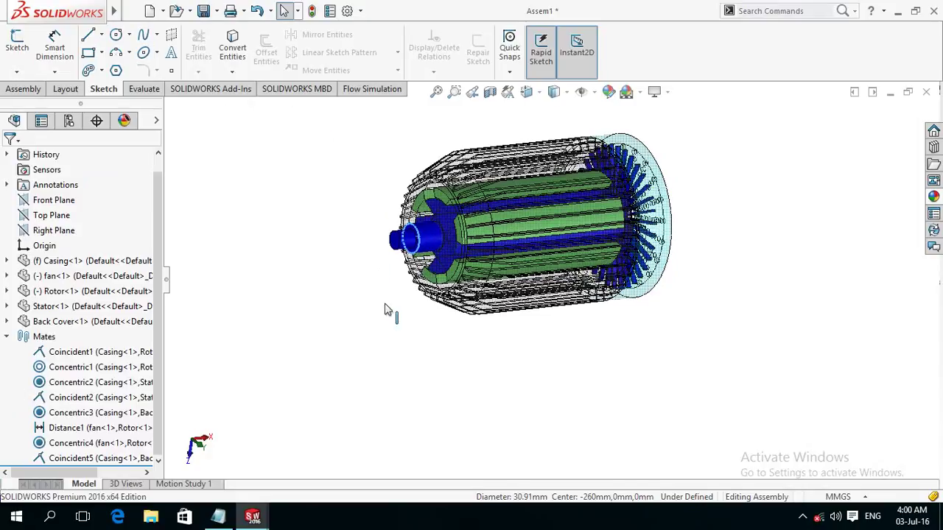
mouse_move(431, 205)
mouse_down()
mouse_move(383, 195)
mouse_move(362, 260)
mouse_move(387, 311)
mouse_move(442, 293)
mouse_move(435, 227)
mouse_move(389, 225)
mouse_move(374, 264)
mouse_move(391, 312)
mouse_move(449, 284)
mouse_move(420, 209)
mouse_move(373, 275)
mouse_move(351, 372)
mouse_up()
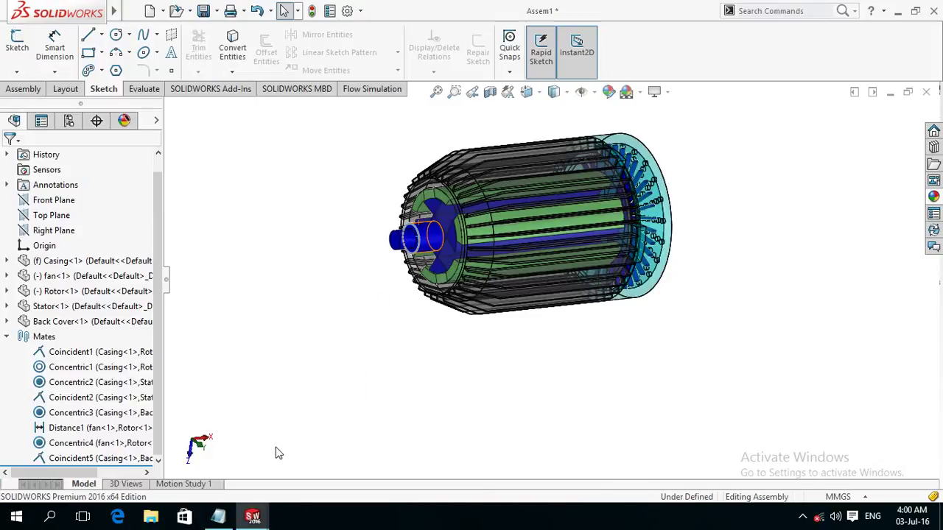
Show the motor side-on and bring up the Notepad closing thank-you message
middle_drag(339, 366, 309, 346)
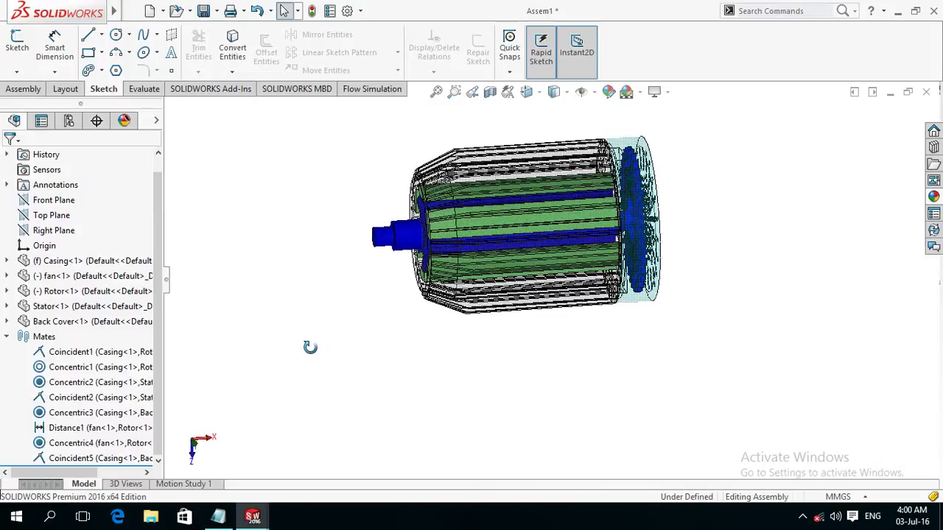
click(221, 520)
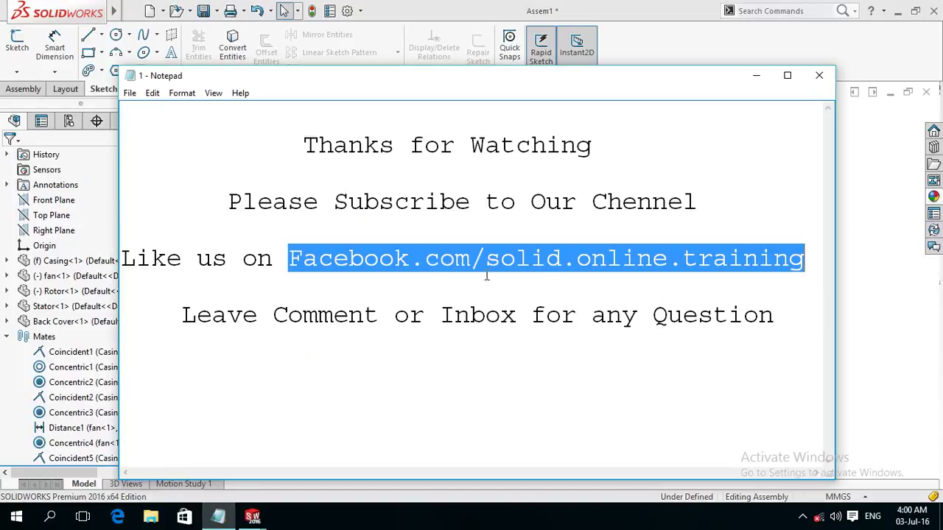